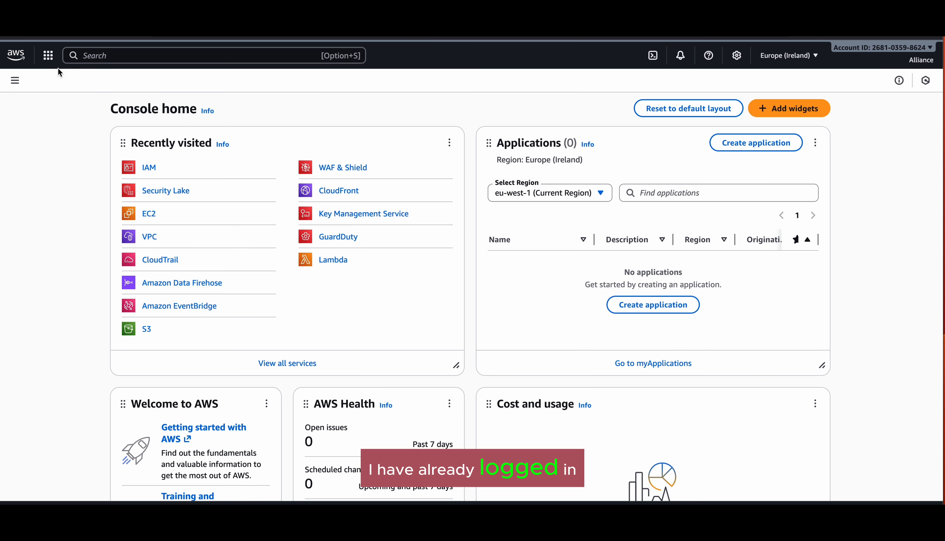
Step: From IAM's User groups page, create the group user-group-2 without adding users or policies
left_click(48, 56)
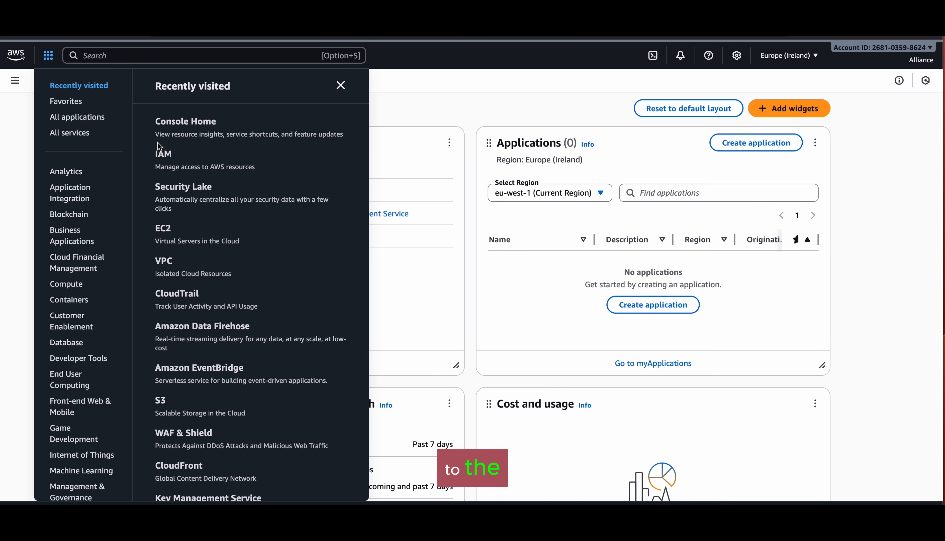
left_click(163, 154)
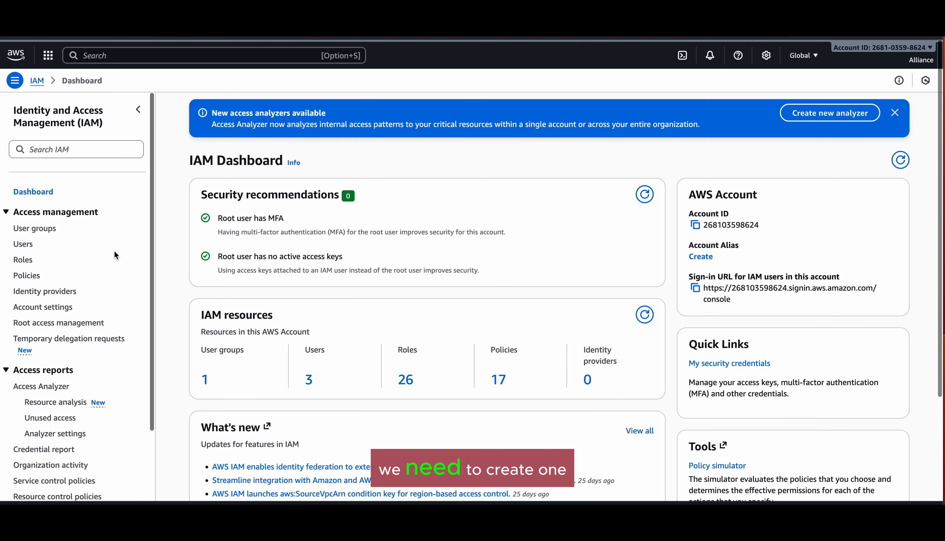
left_click(46, 229)
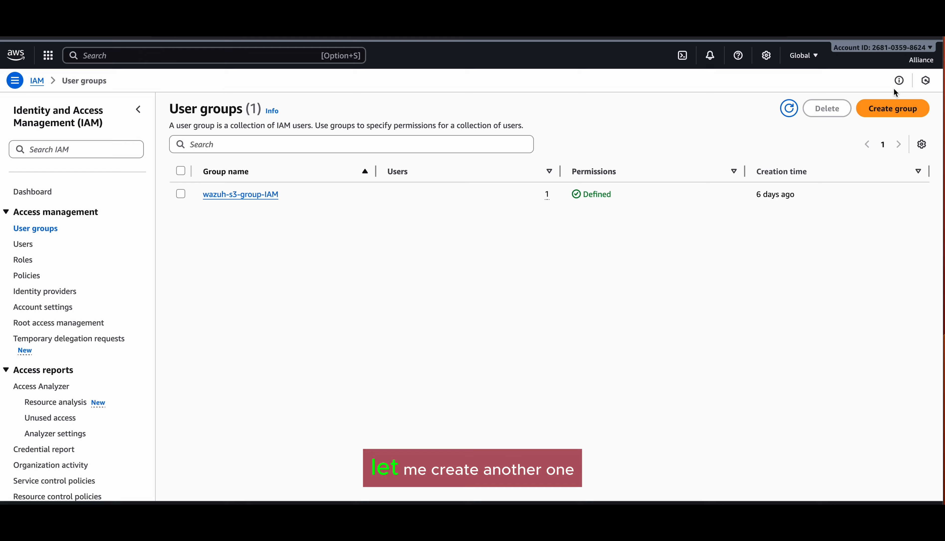
left_click(892, 109)
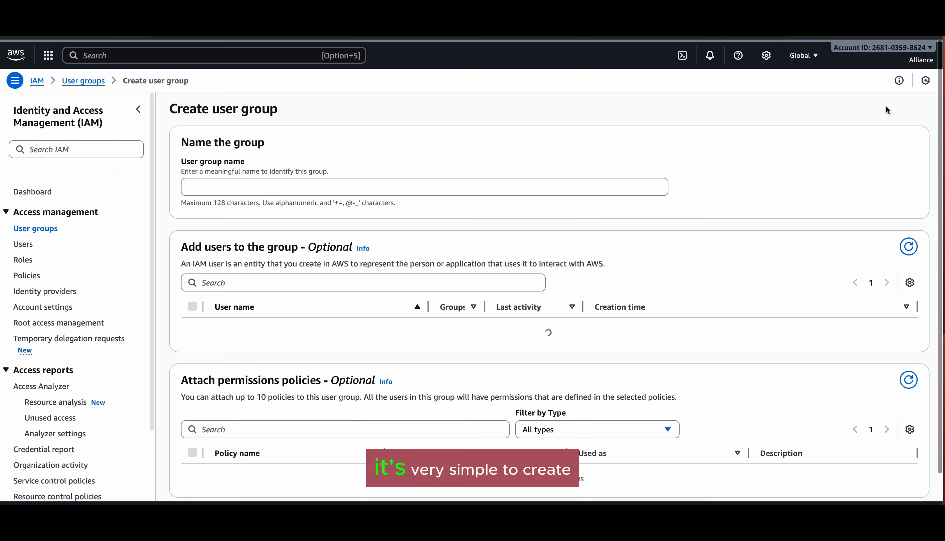
left_click(428, 191)
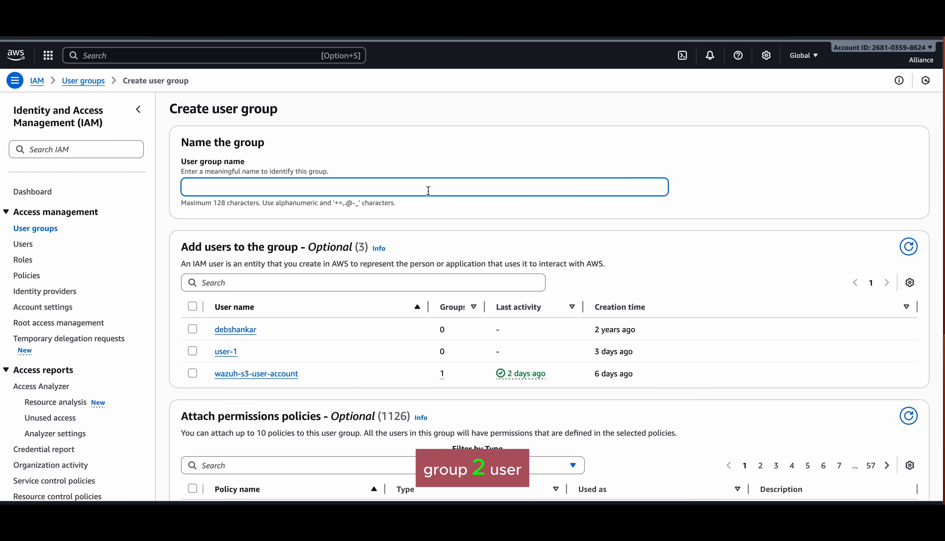
type("user-group-2")
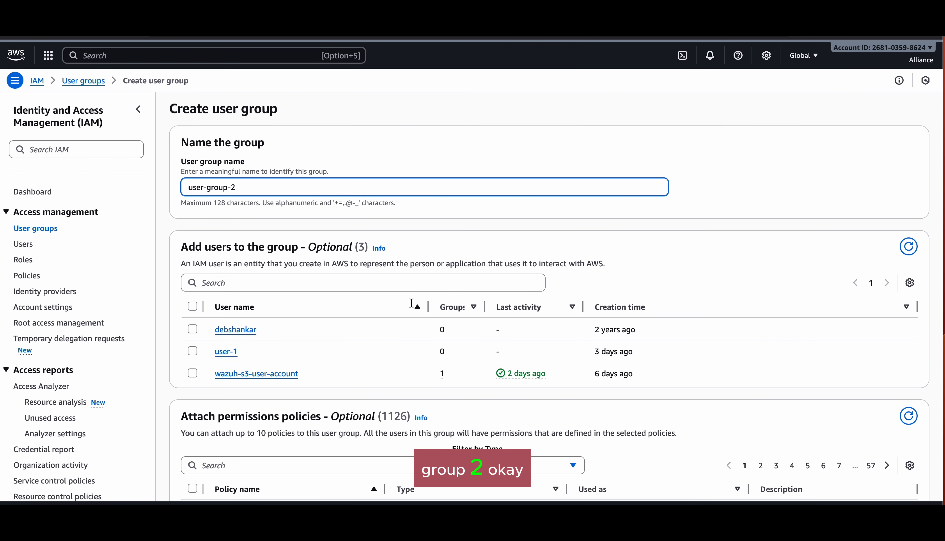
scroll(403, 377, "down", 5)
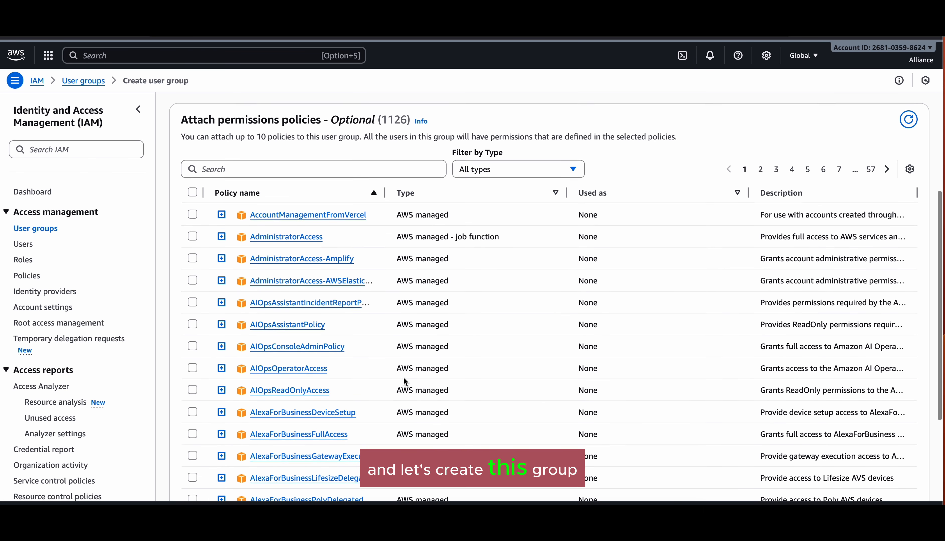
scroll(403, 377, "down", 5)
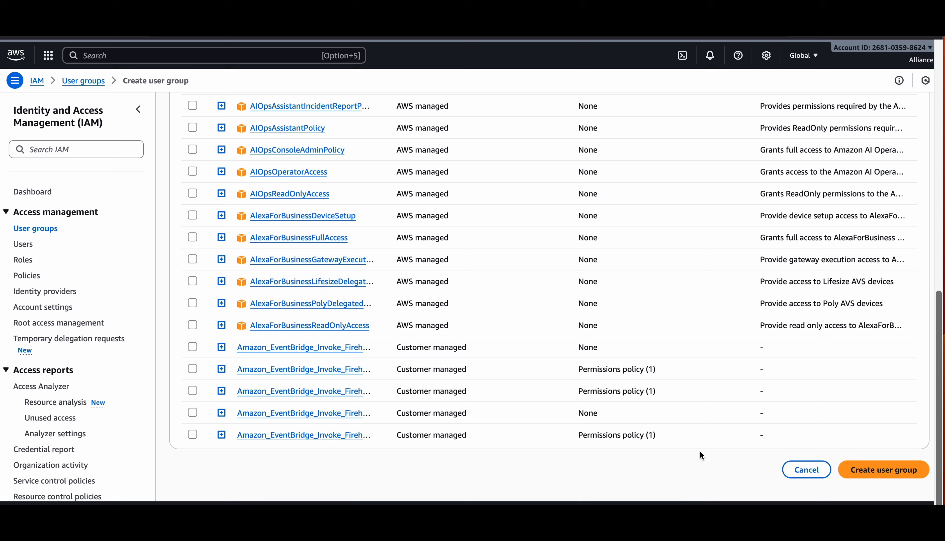
left_click(891, 476)
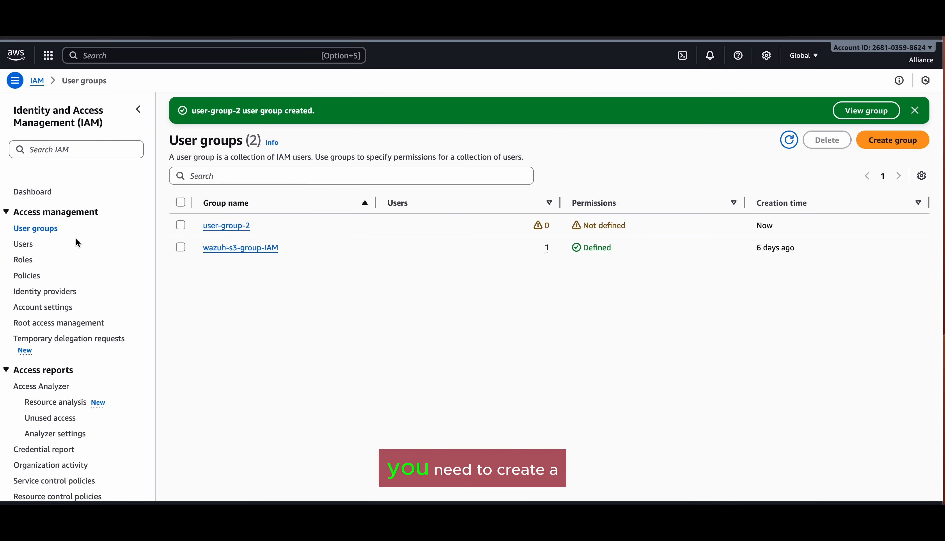
Step: Start a new IAM user named user-2 in user-group-2 and advance to review
left_click(23, 248)
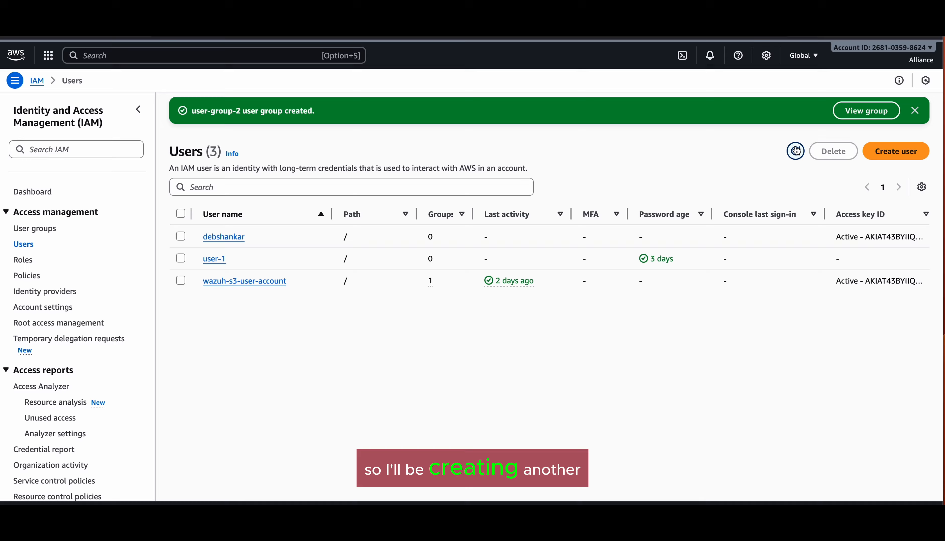
left_click(899, 152)
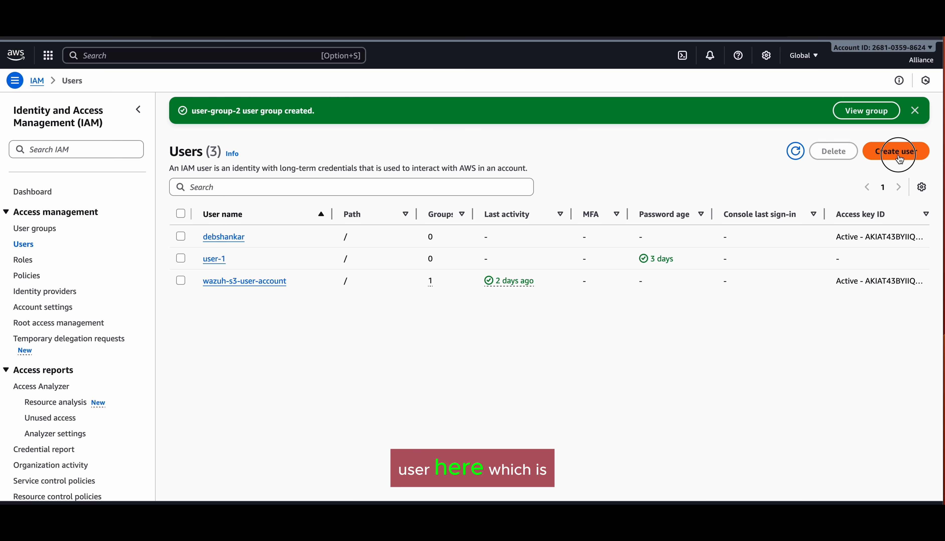
left_click(264, 192)
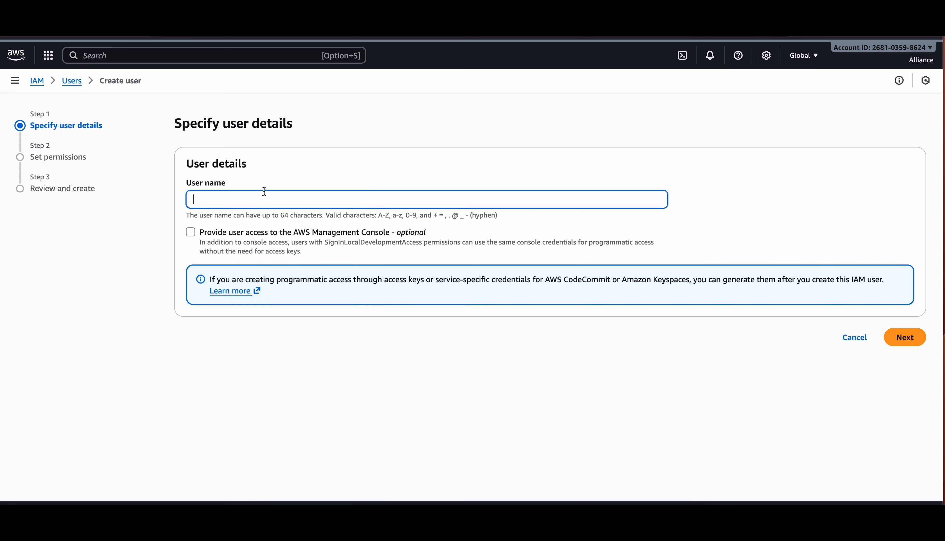
type("user-2")
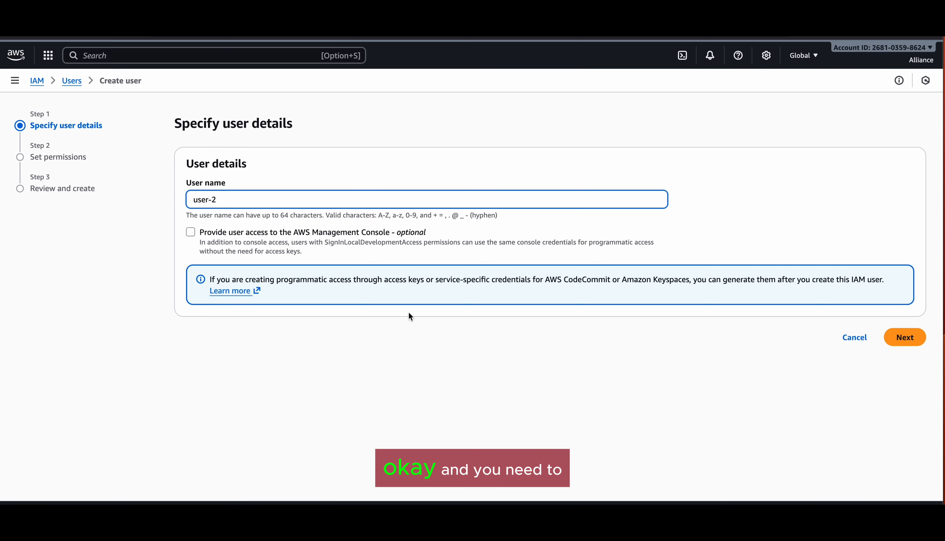
left_click(911, 341)
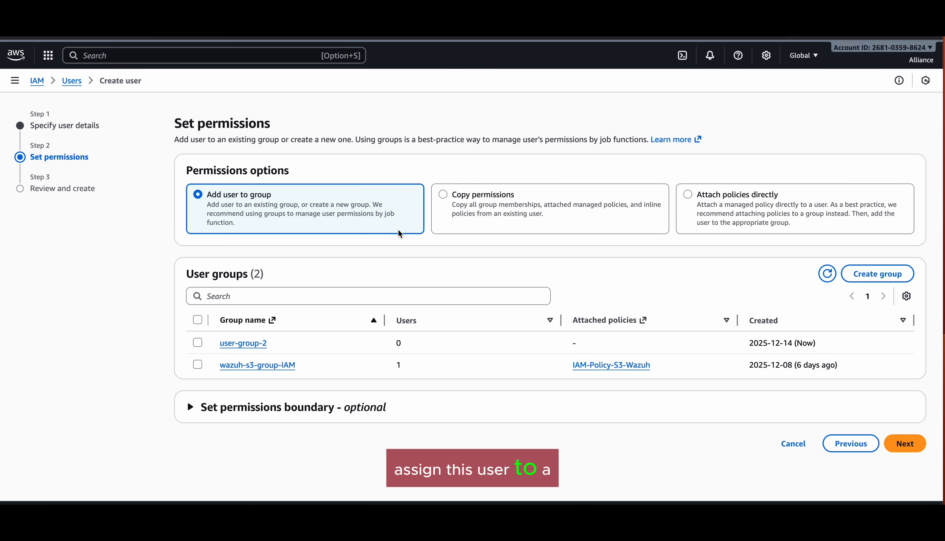
left_click(198, 343)
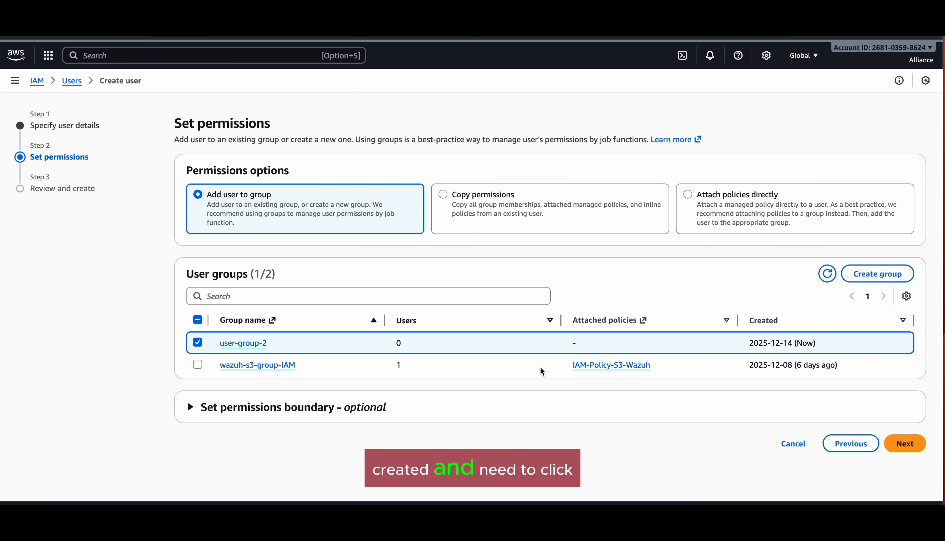
left_click(910, 447)
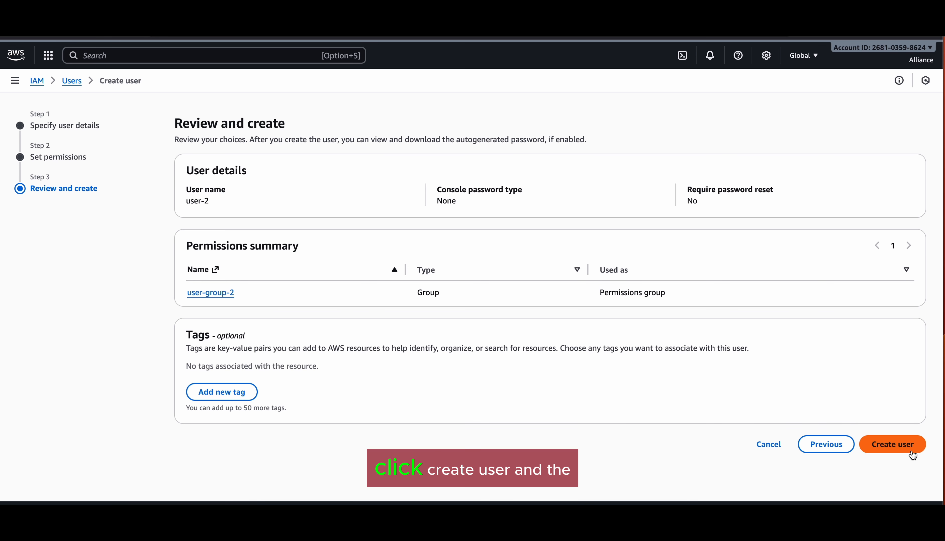
Step: Create user-2, then view its Security credentials tab down to the empty Access keys section
left_click(911, 451)
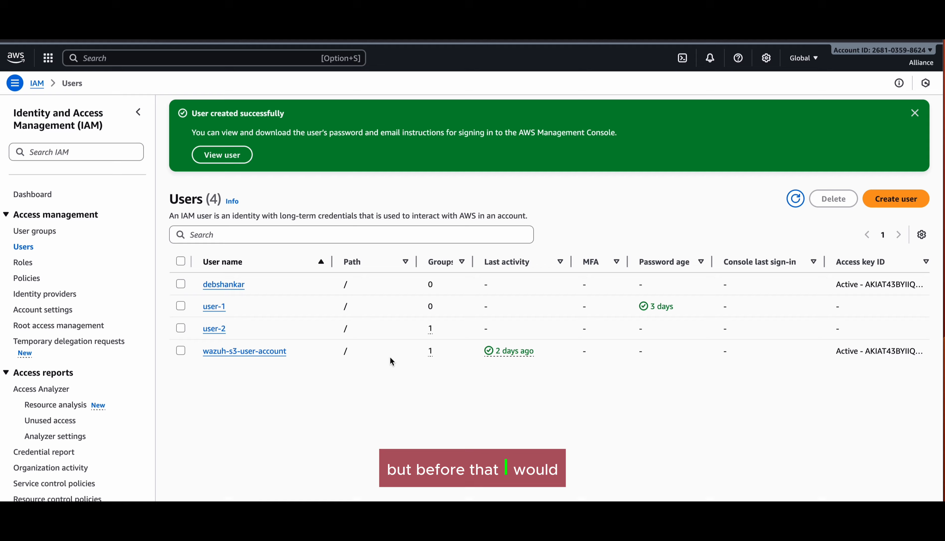
left_click(216, 331)
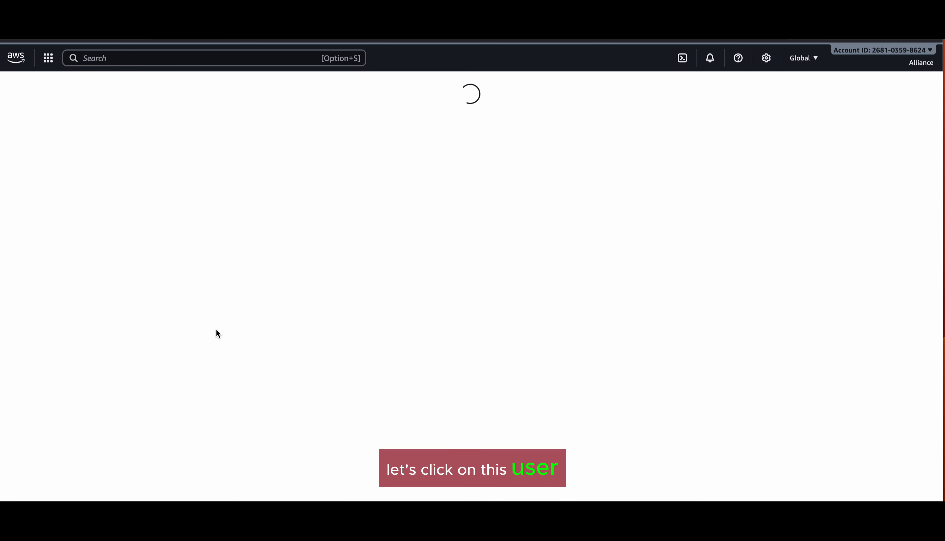
scroll(513, 296, "down", 2)
scroll(513, 296, "down", 3)
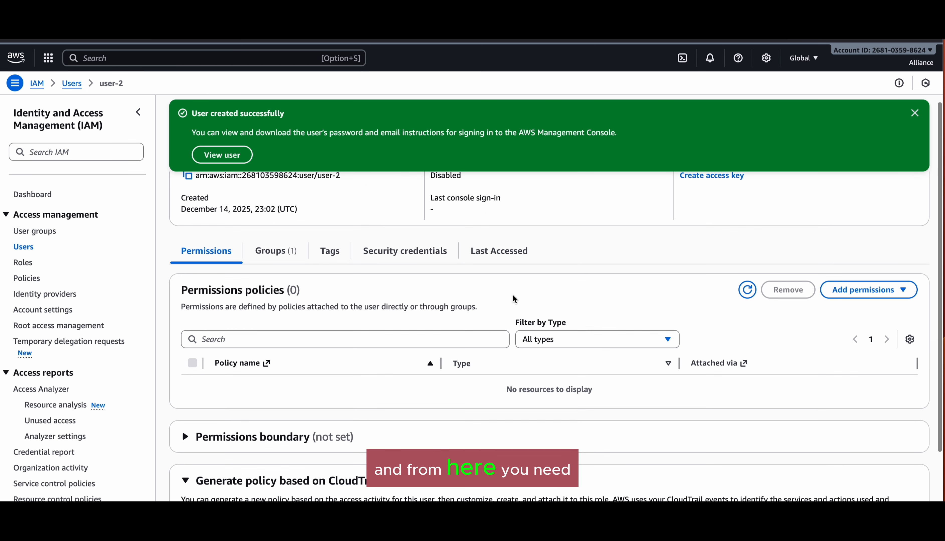
scroll(512, 294, "up", 4)
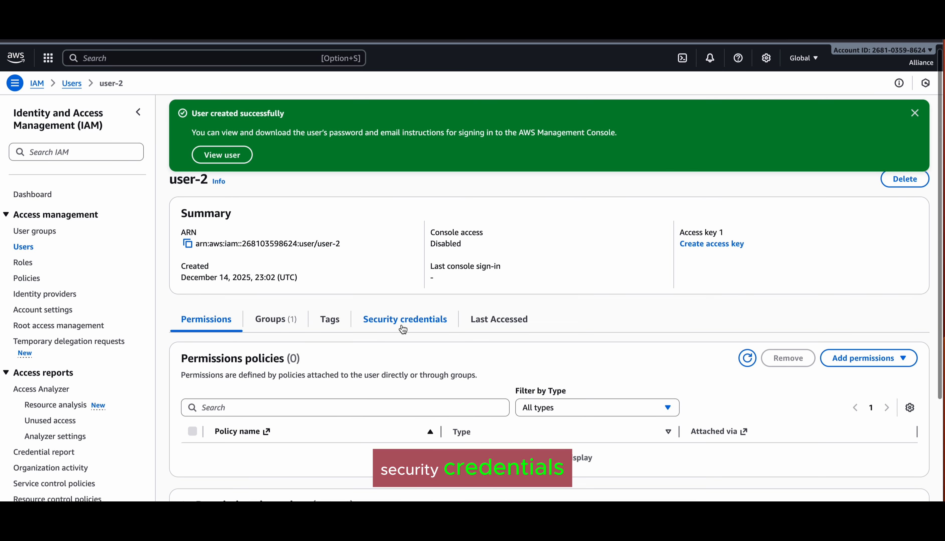
left_click(403, 329)
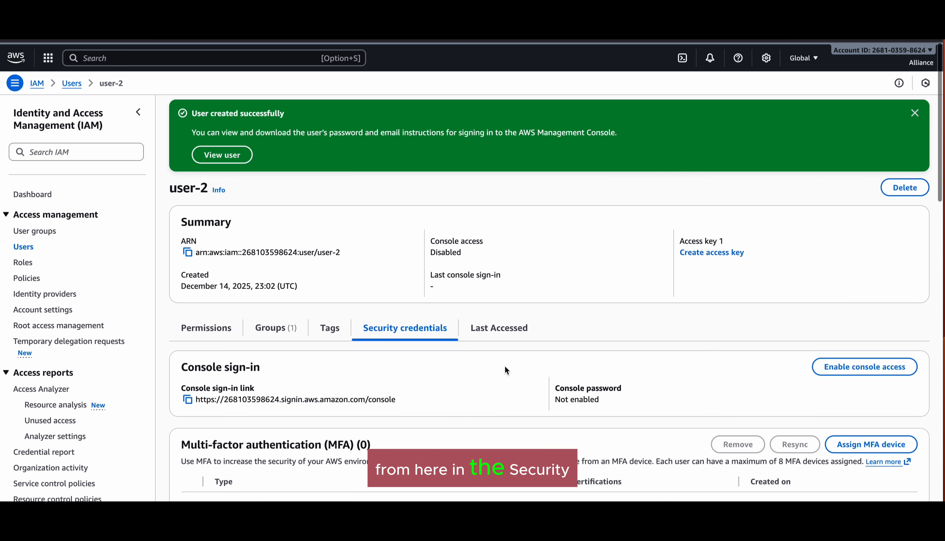
scroll(434, 325, "down", 5)
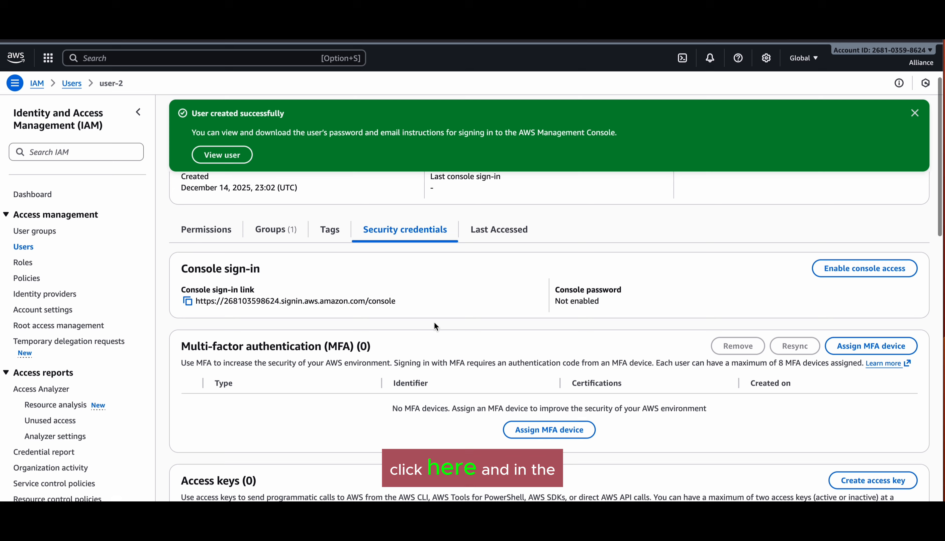
scroll(434, 325, "down", 5)
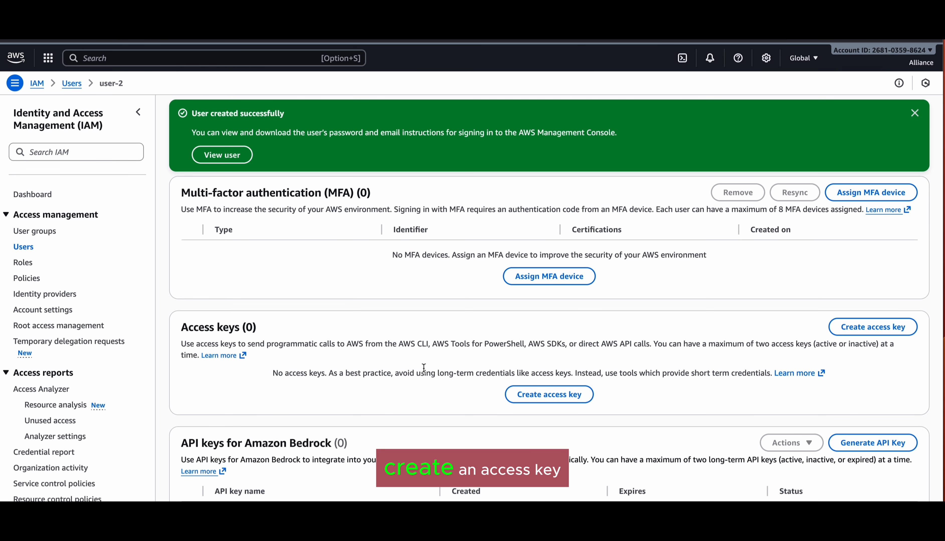
Step: Begin an access key for user-2 with the CLI use case and description tag security-key-2
left_click(883, 326)
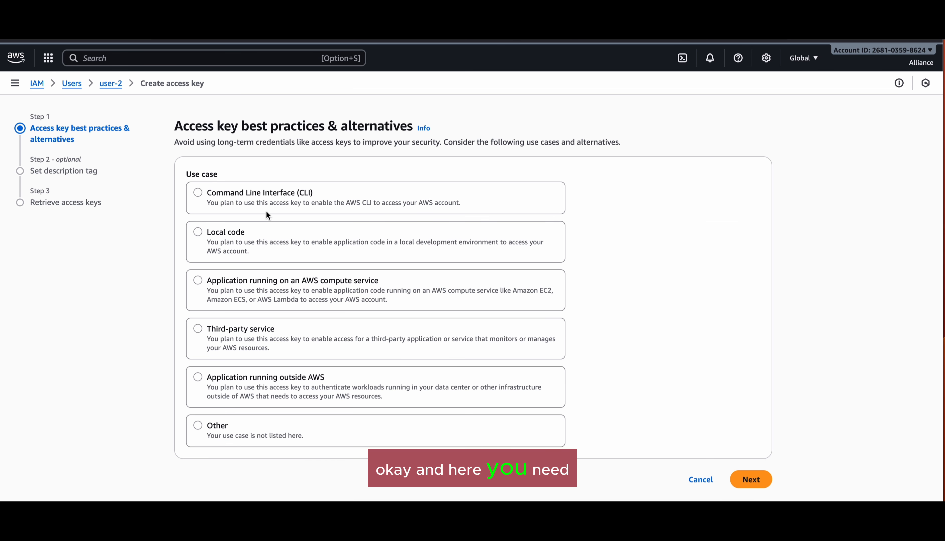
left_click(274, 194)
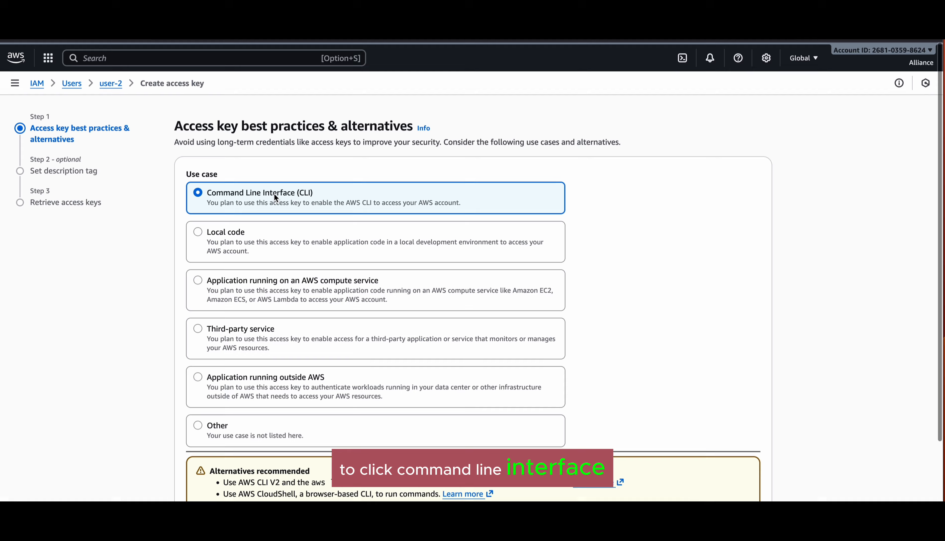
scroll(561, 295, "down", 3)
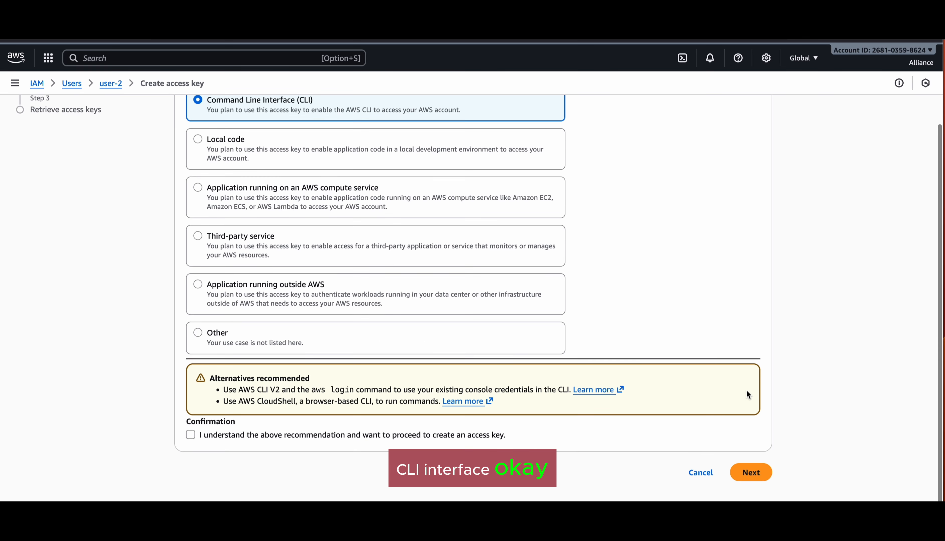
left_click(390, 437)
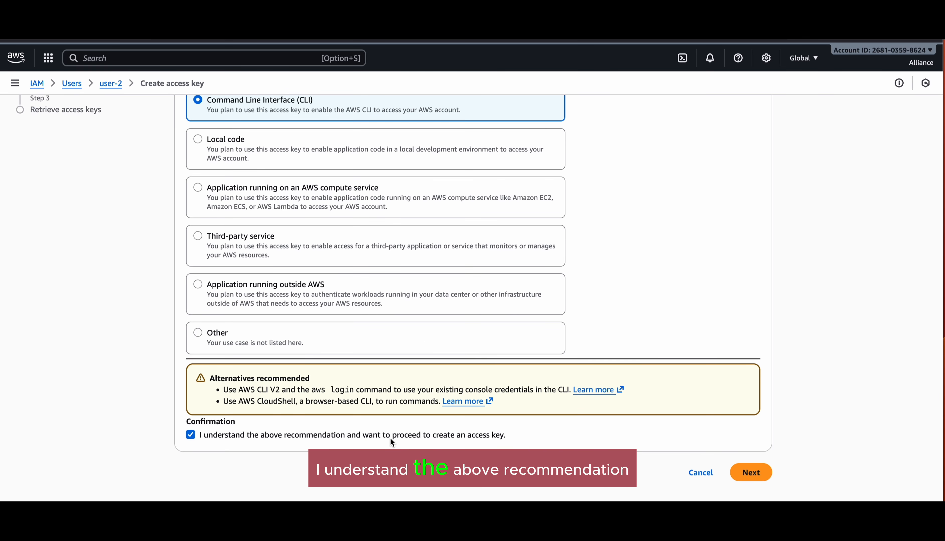
left_click(756, 475)
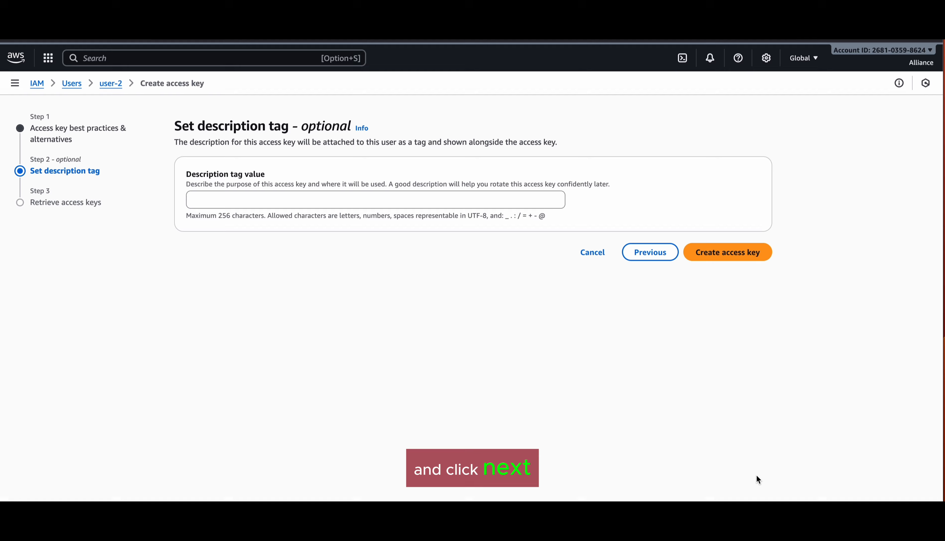
left_click(508, 206)
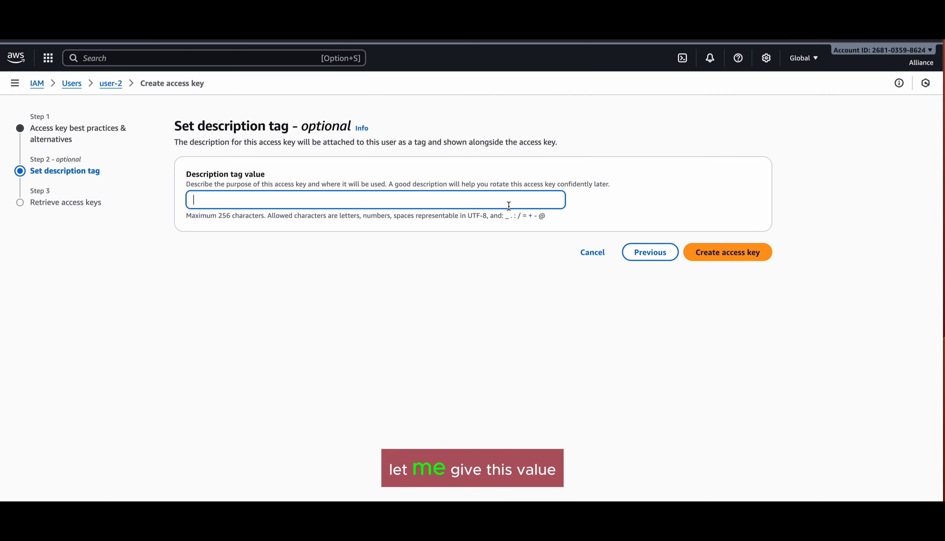
type("se")
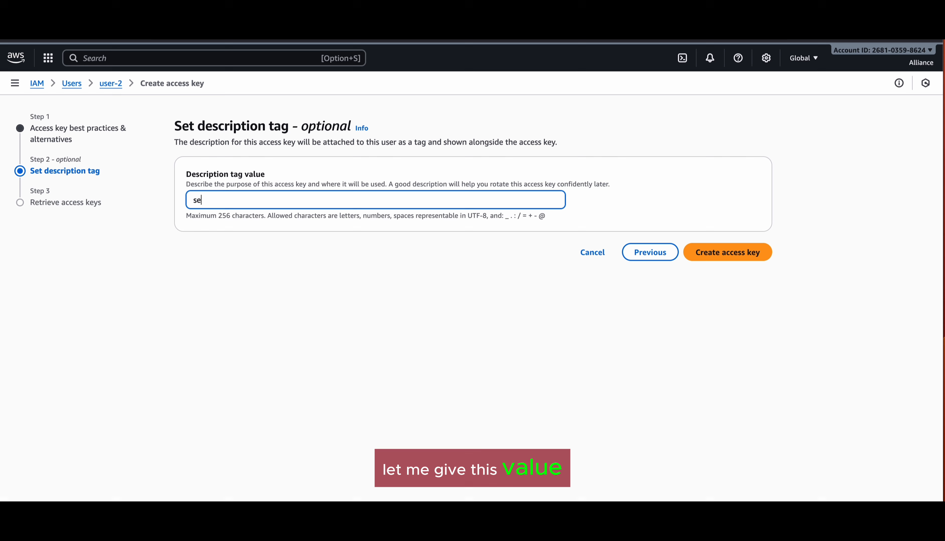
type("curity-key-2")
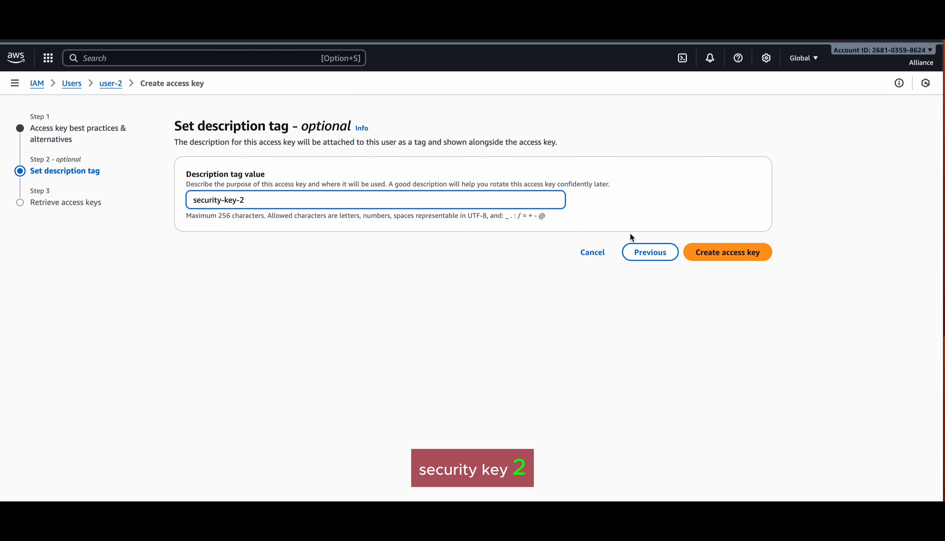
Step: Create the access key, reveal its secret, copy the access key ID, and bring up Spotlight search
left_click(729, 252)
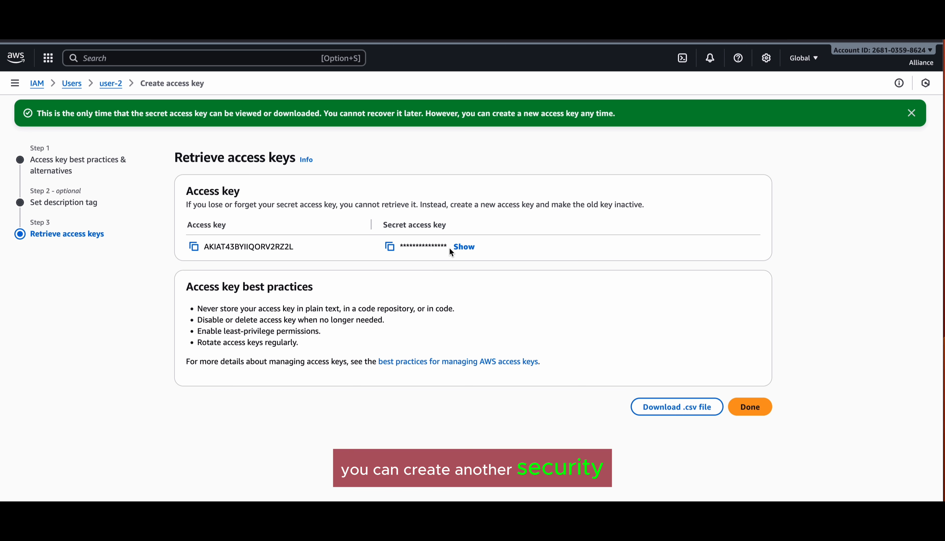
left_click(464, 246)
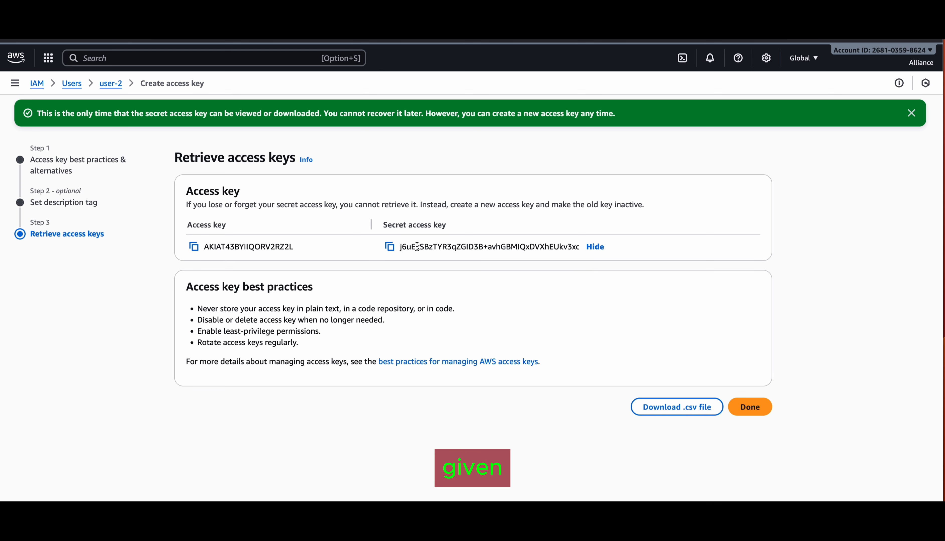
left_click(194, 247)
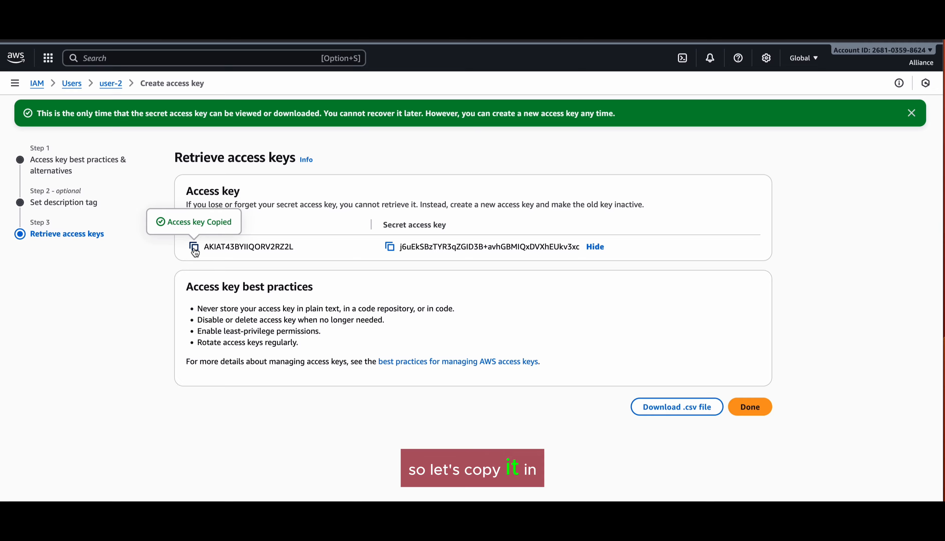
key("super+space")
Step: Launch a blank TextEdit note and paste the access key ID on an 'Access Key:' line
type("text")
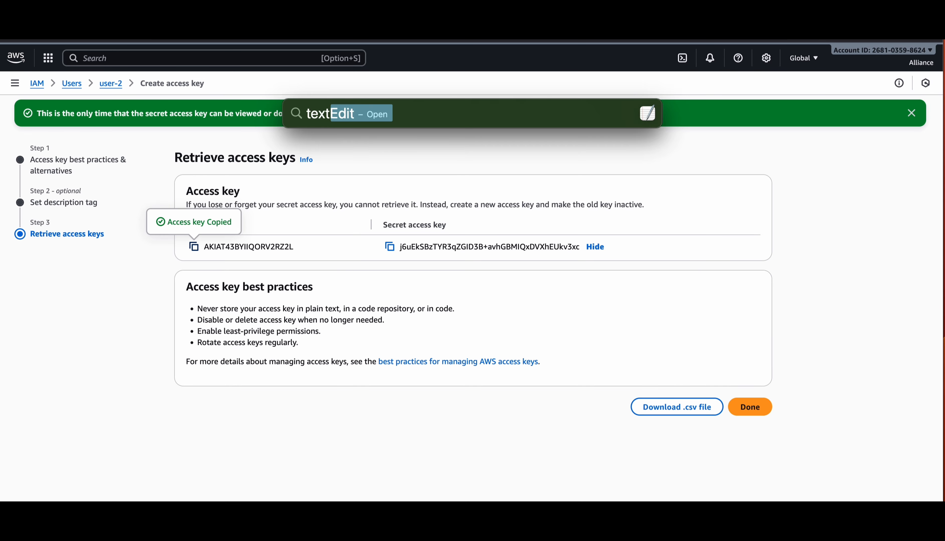
key("Return")
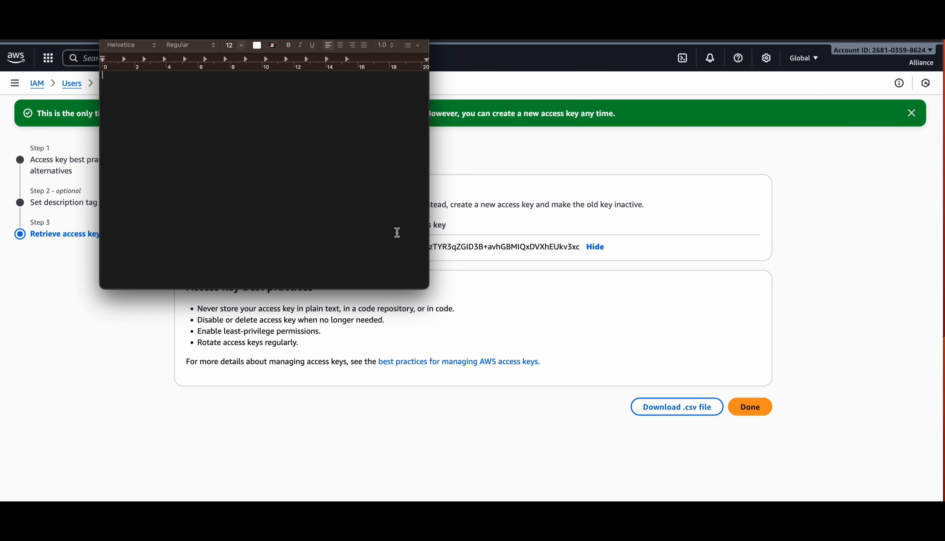
left_click_drag(293, 40, 656, 161)
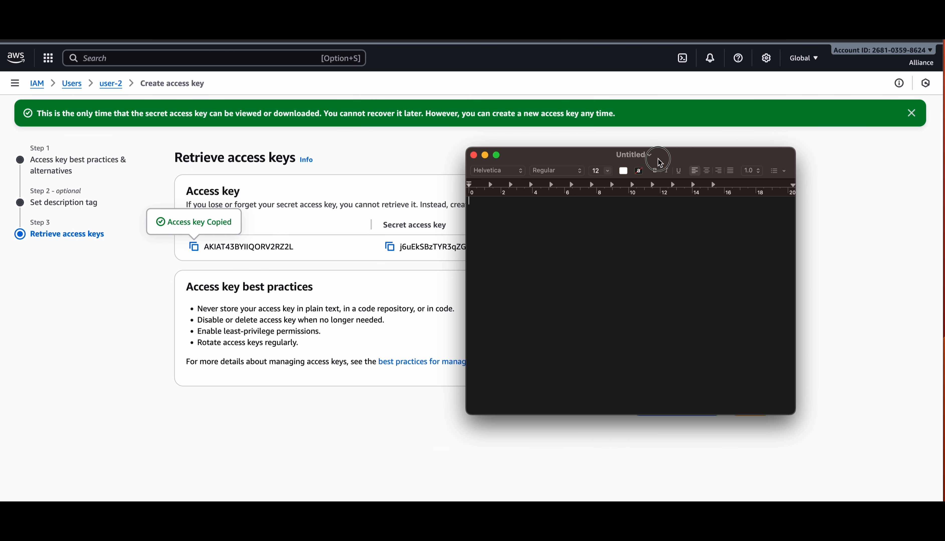
left_click(397, 226)
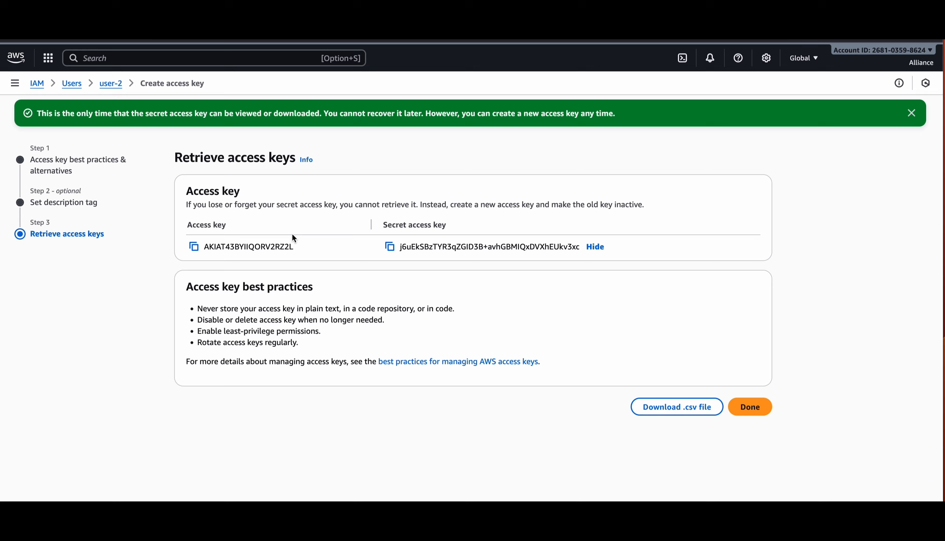
left_click(617, 519)
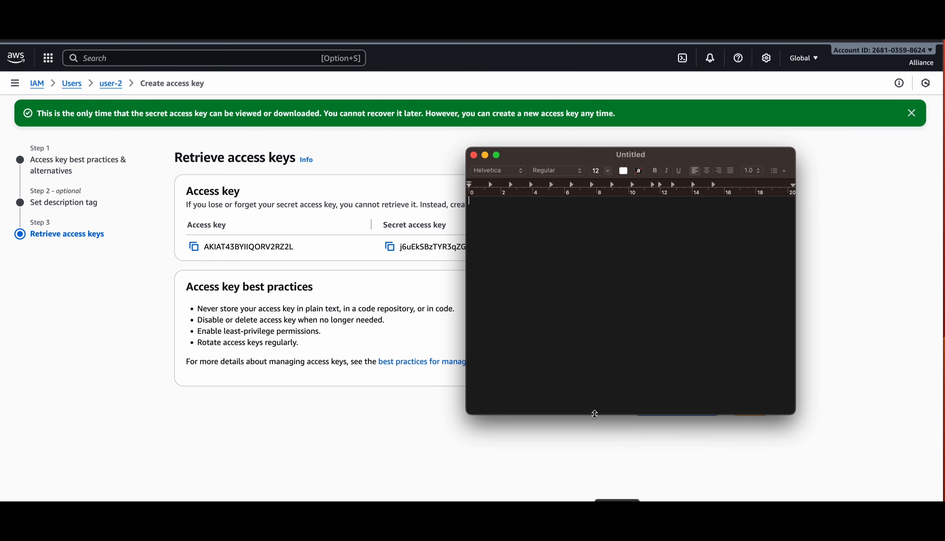
type("Access Key:")
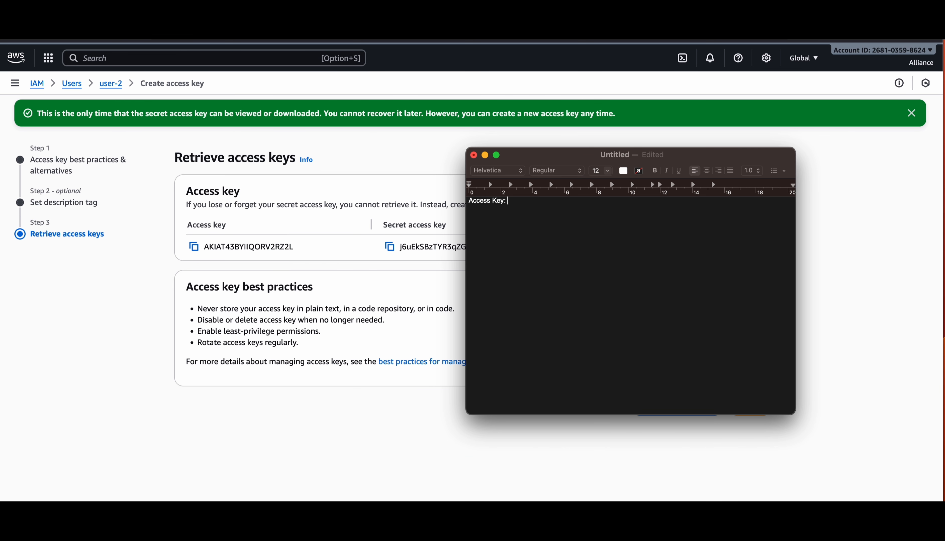
key("super+v")
Step: Copy the secret access key onto a 'Secret Key:' line, then return to the AWS page
left_click(408, 265)
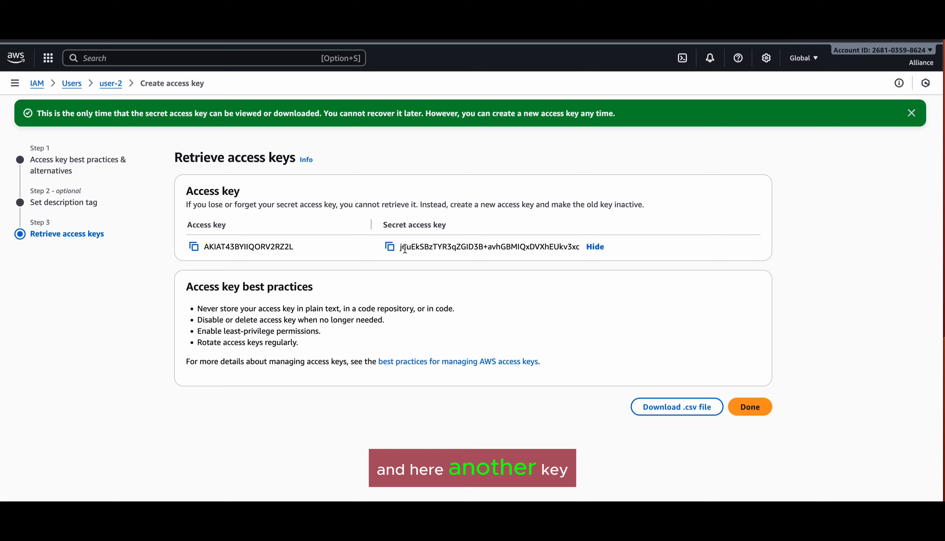
left_click(393, 250)
key("super+Tab")
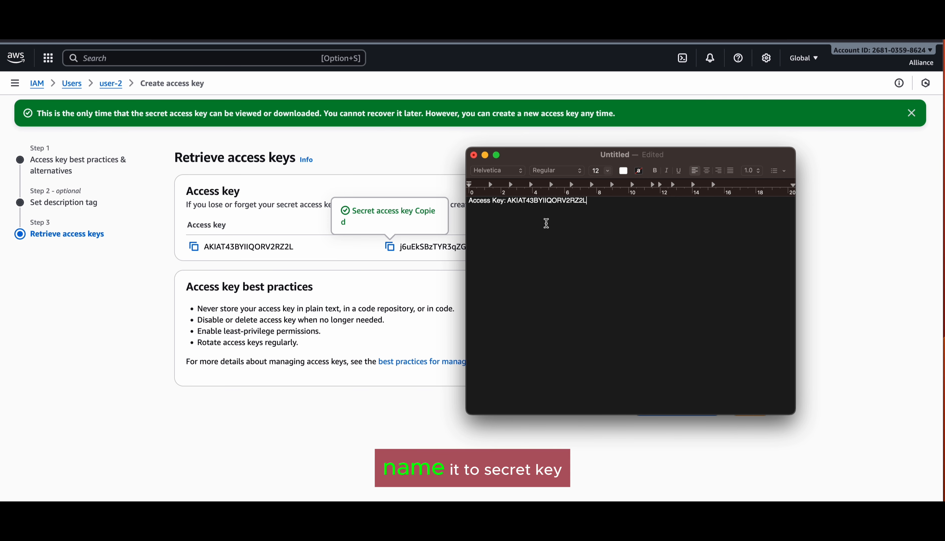
key("Return")
type("Secret Key:")
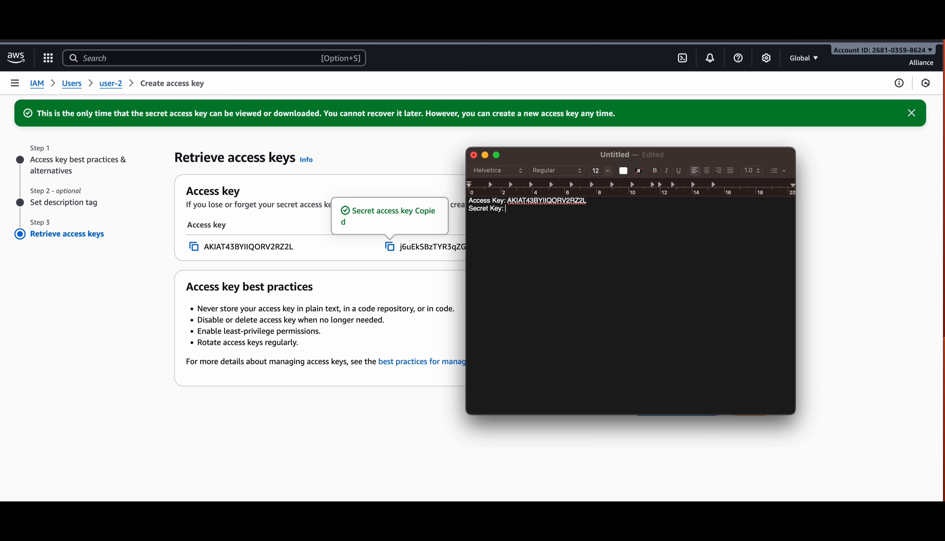
key("super+v")
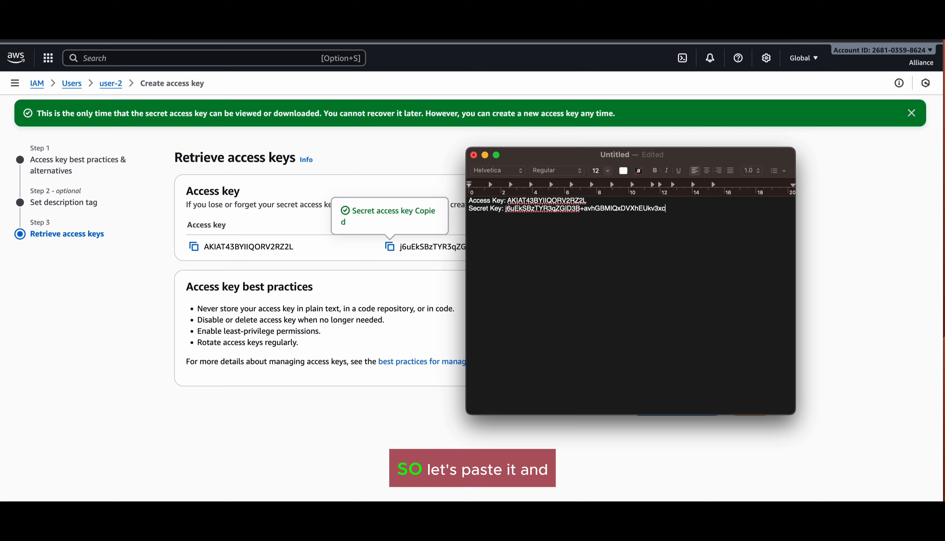
left_click(887, 265)
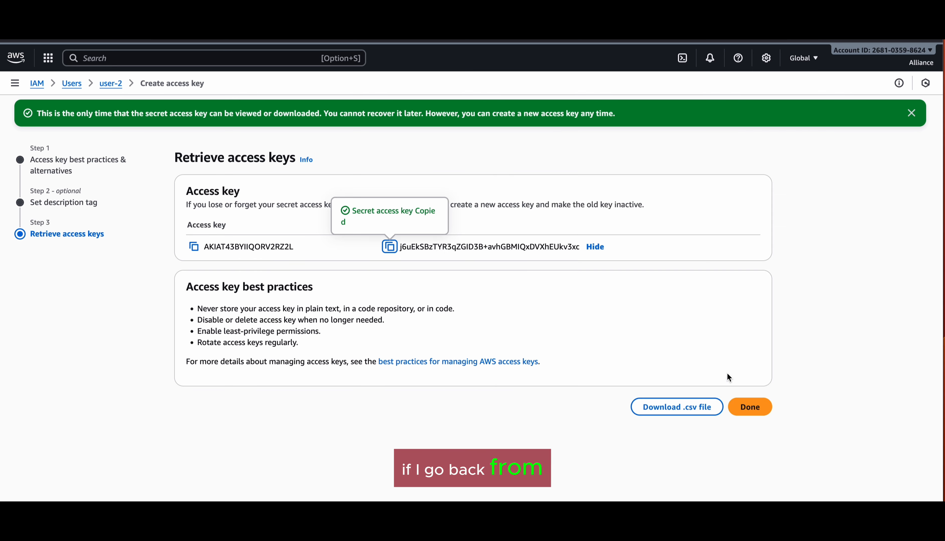
Step: Finish the access key and start a new policy, leaving the Service list unselected
left_click(754, 408)
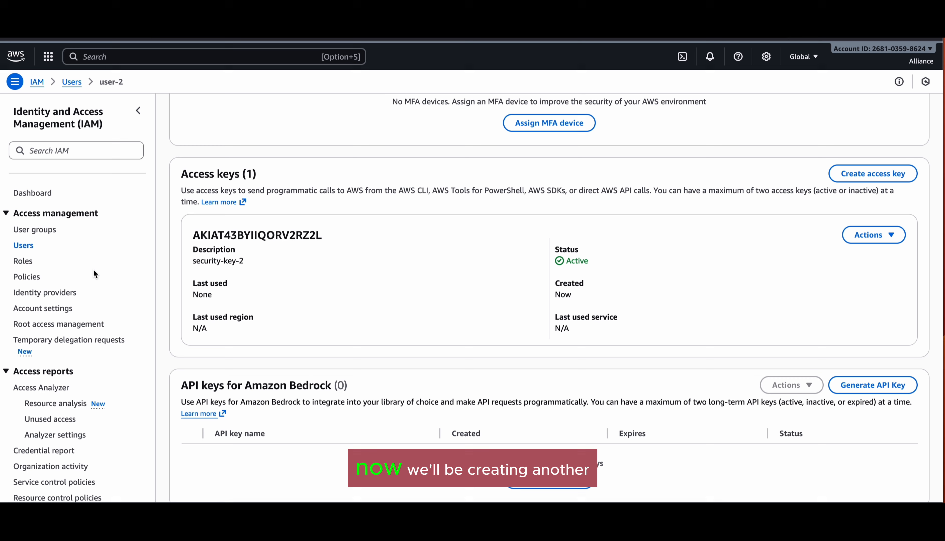
left_click(28, 277)
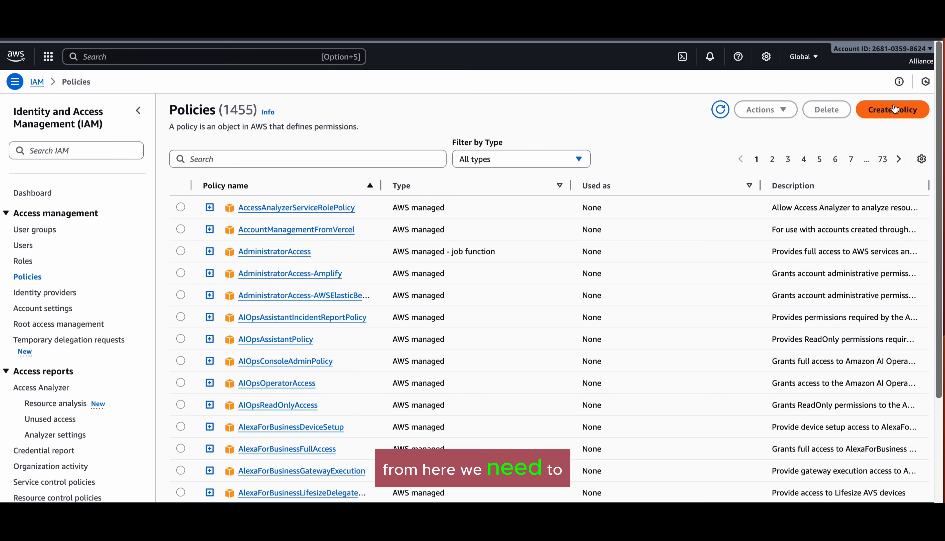
left_click(891, 109)
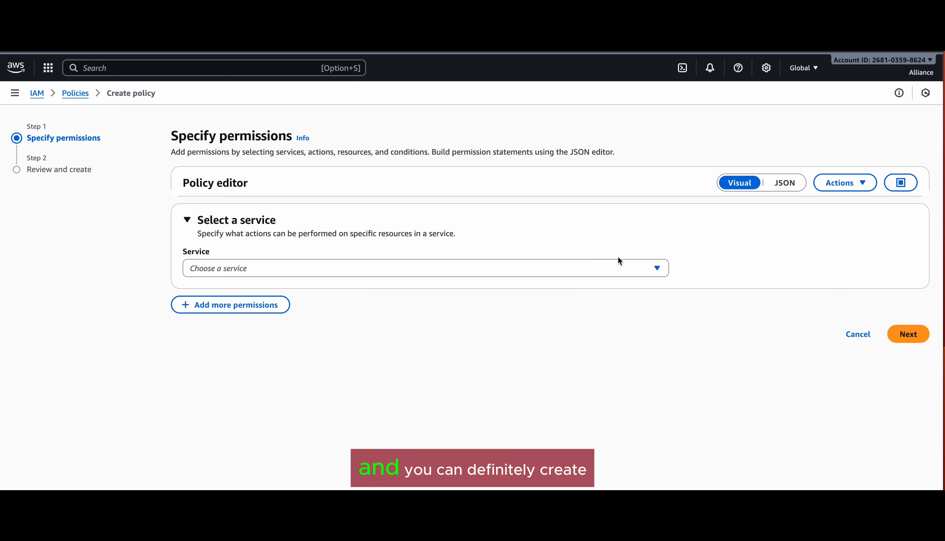
left_click(601, 269)
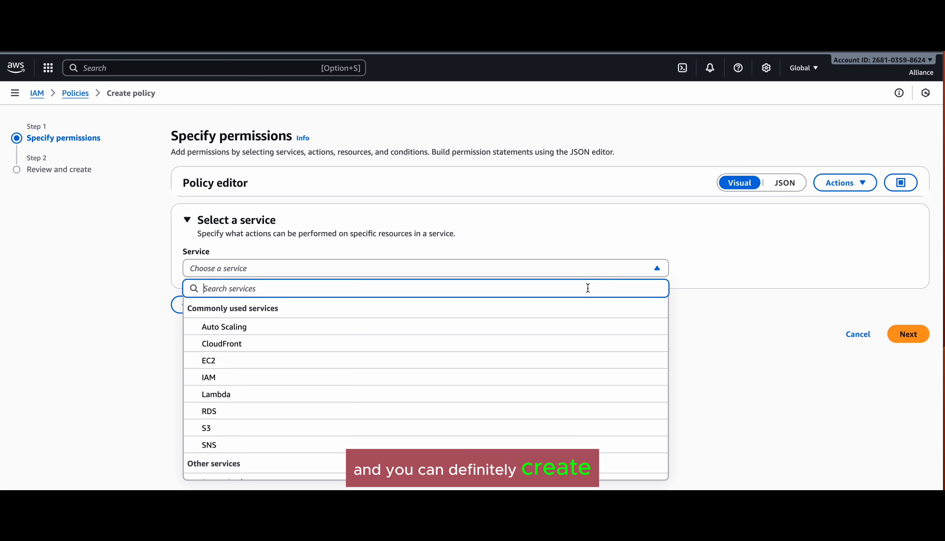
scroll(401, 424, "down", 3)
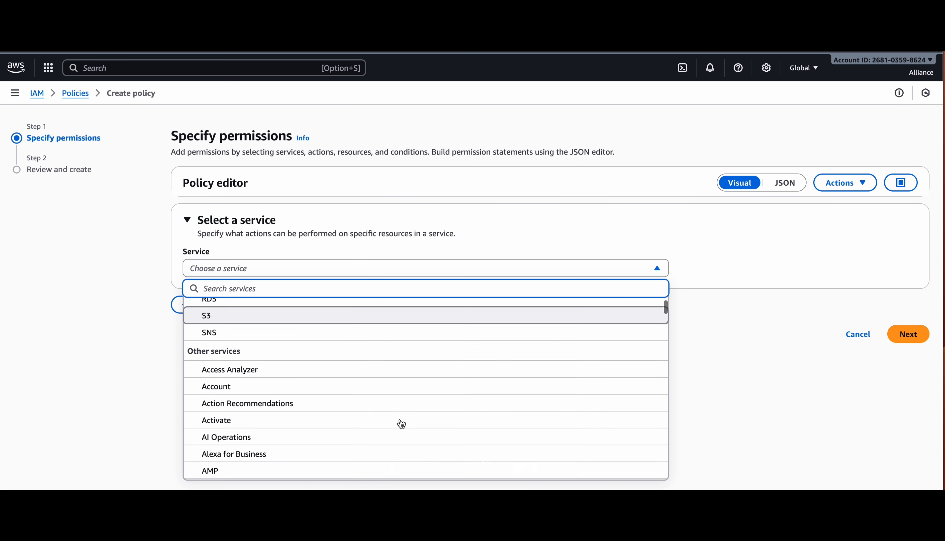
scroll(401, 424, "down", 3)
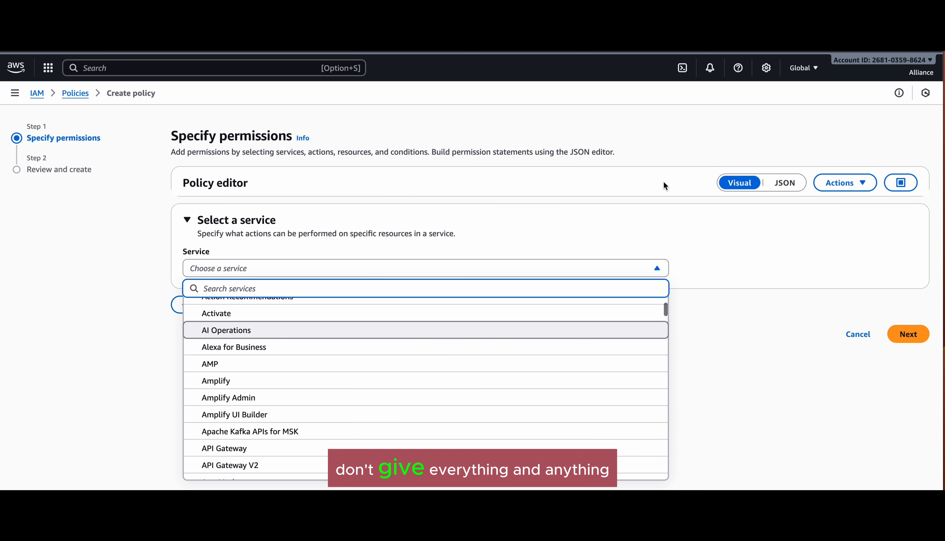
left_click(719, 257)
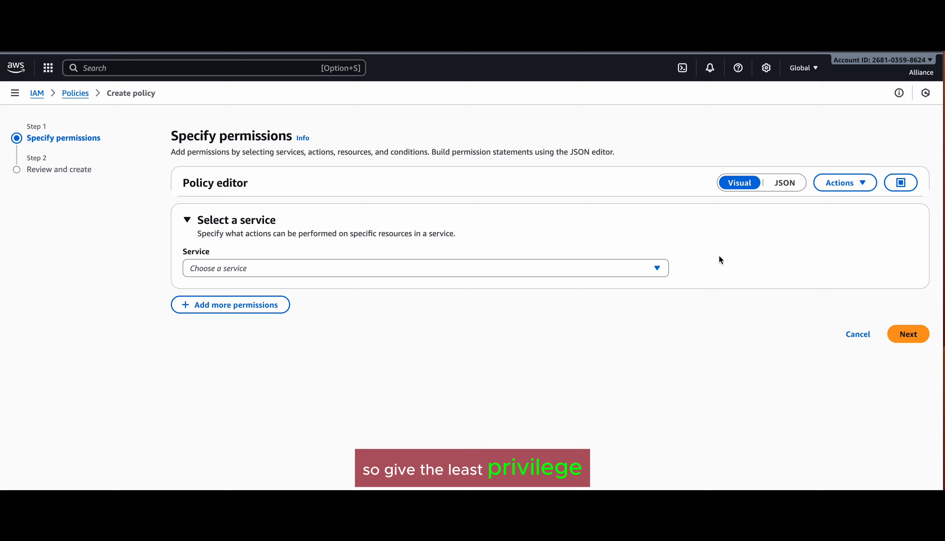
Step: Replace the default policy JSON with the pasted GetS3Logs statement
left_click(784, 184)
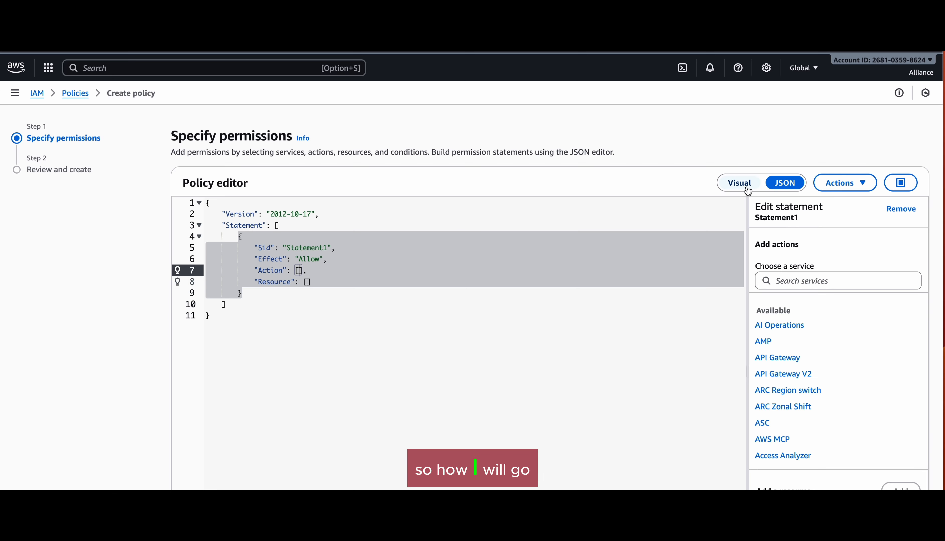
left_click(707, 201)
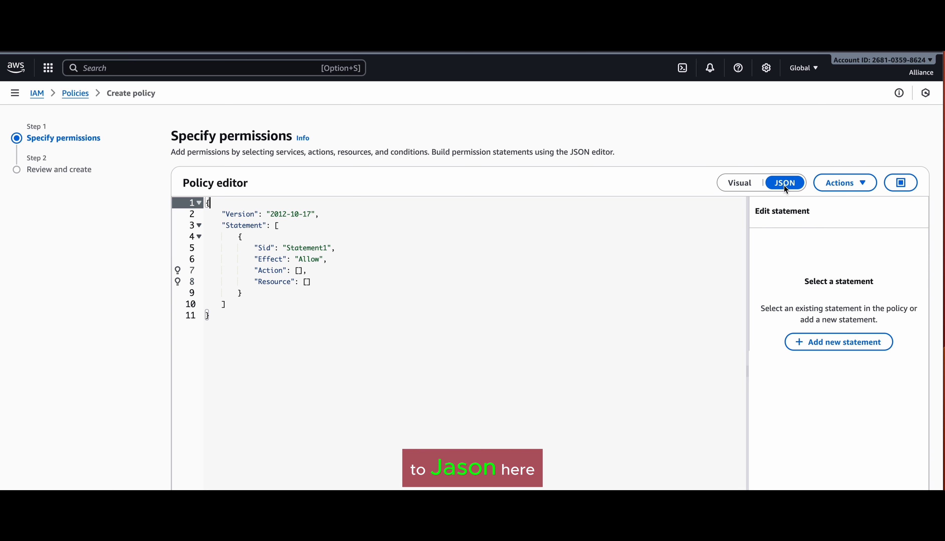
left_click(752, 187)
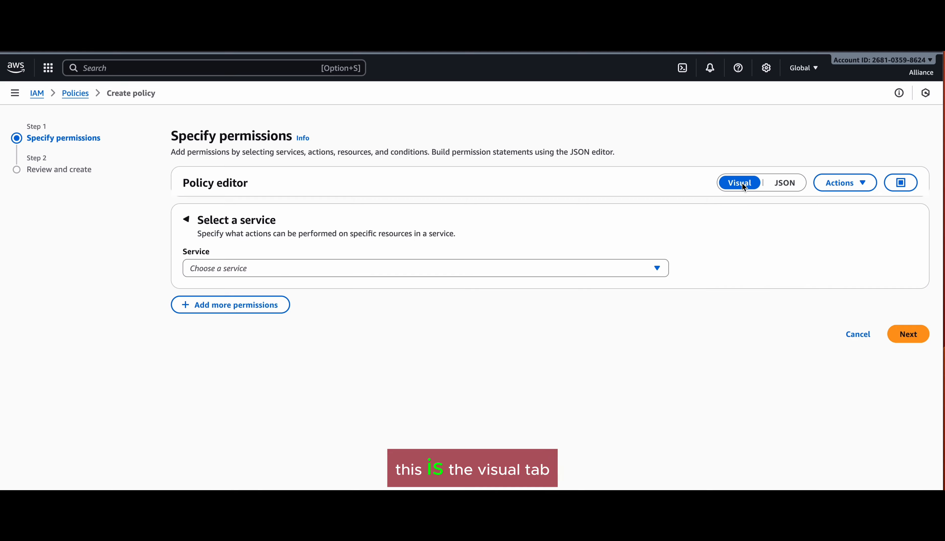
left_click(789, 184)
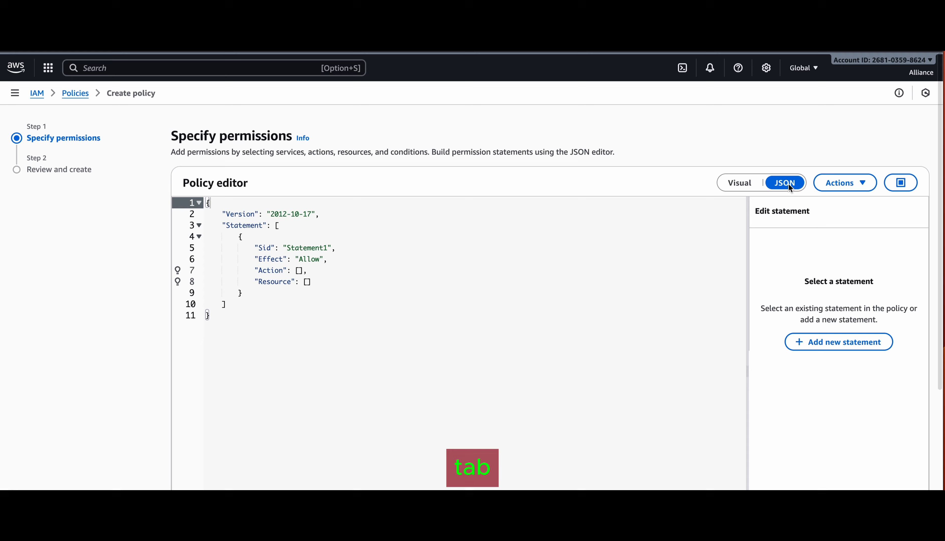
left_click(456, 294)
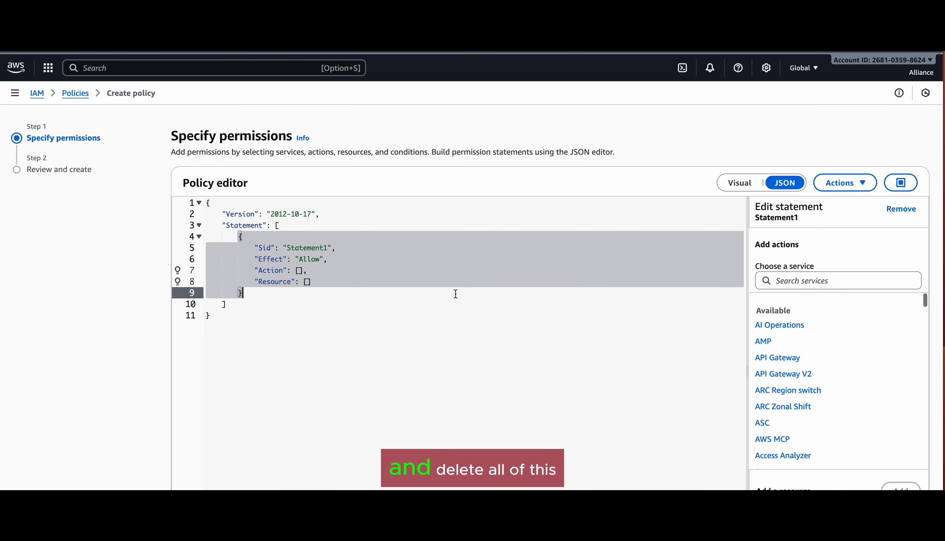
key("super+a")
key("BackSpace")
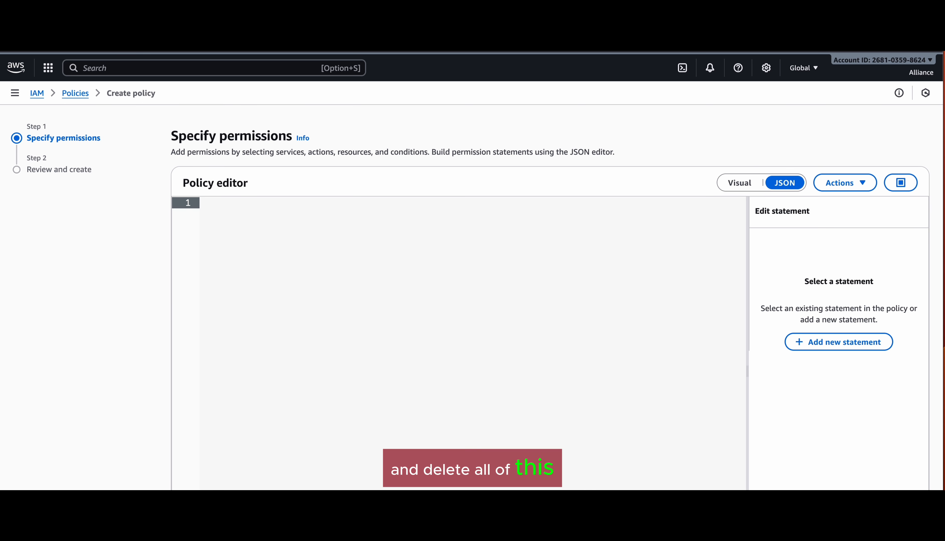
key("super+v")
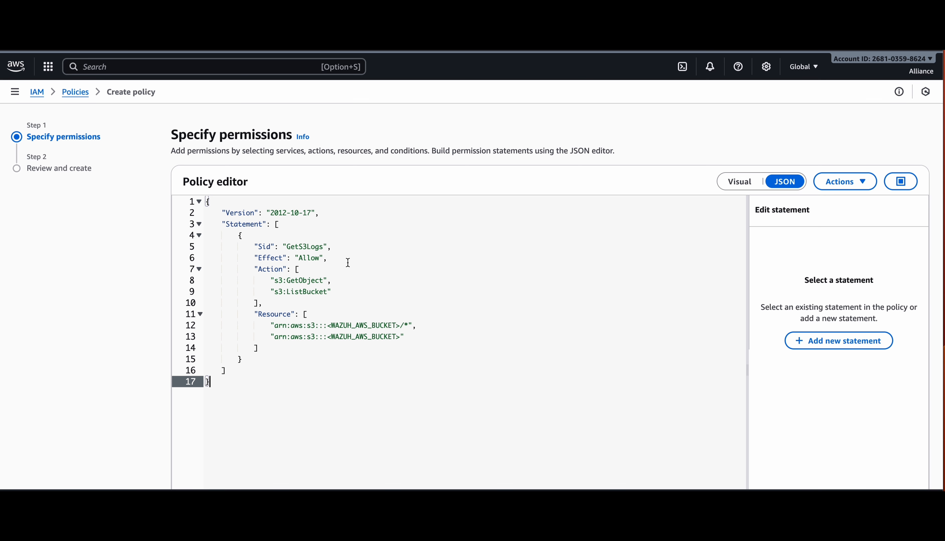
Step: Highlight the s3:GetObject action and the Wazuh bucket placeholder in the Resource
mouse_move(295, 281)
left_mouse_down()
mouse_move(332, 280)
mouse_move(294, 292)
mouse_move(332, 292)
left_mouse_up()
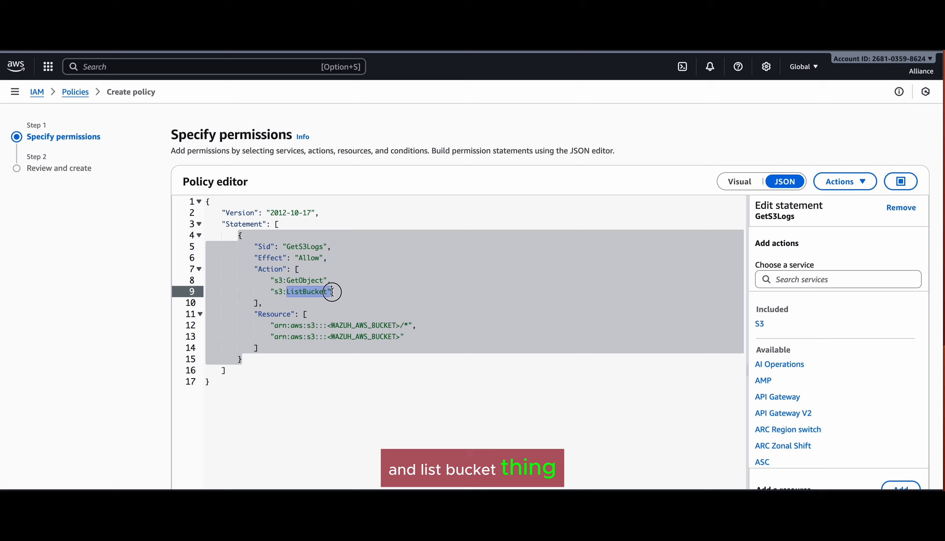
left_click_drag(324, 325, 400, 324)
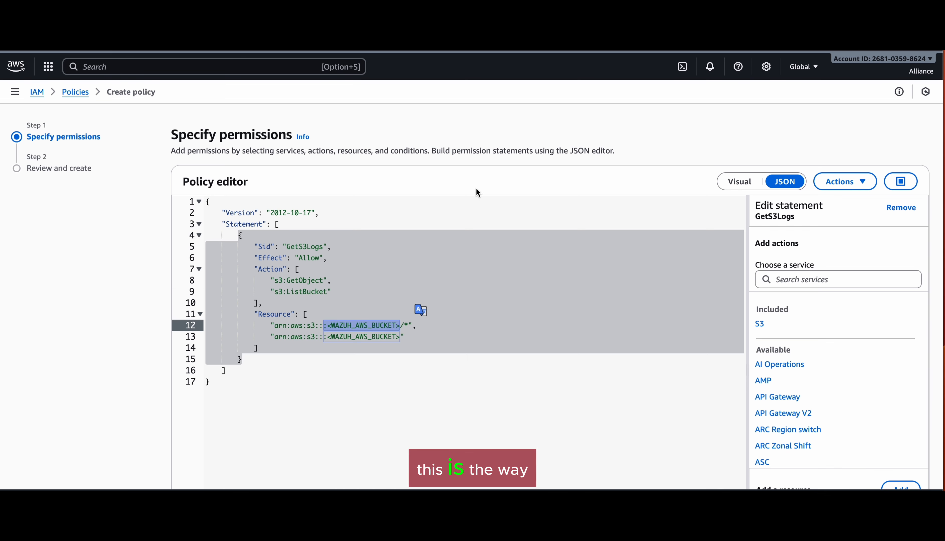
left_click(633, 416)
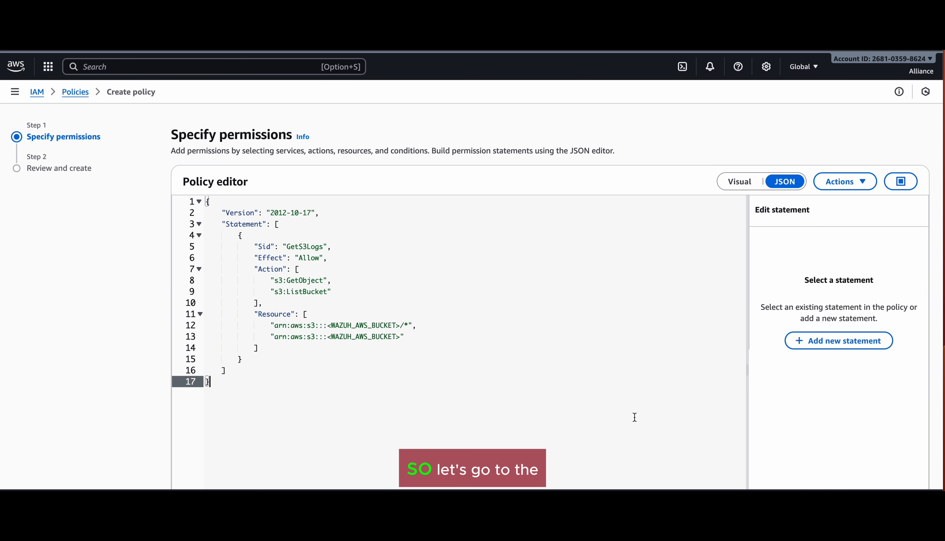
scroll(634, 417, "down", 5)
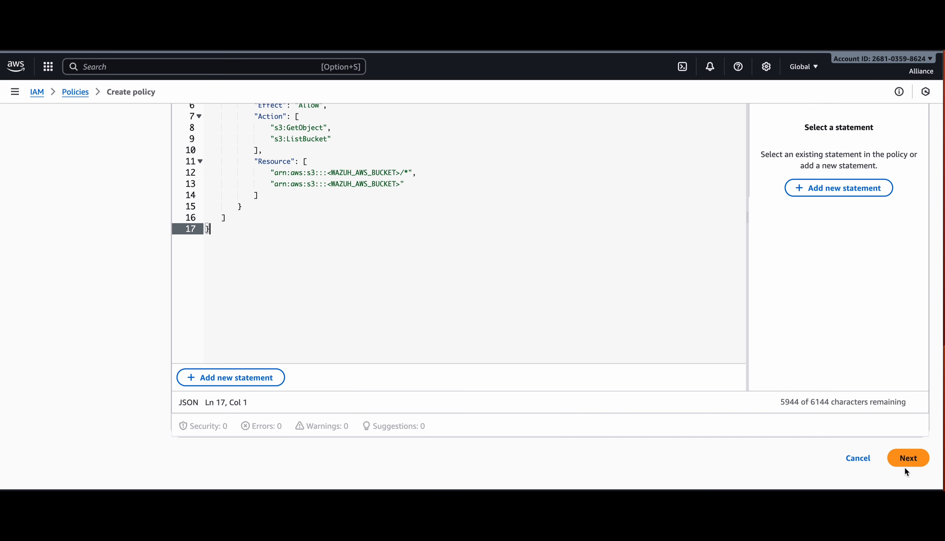
Step: Name the policy Policy-2 on the review page and create it
left_click(908, 458)
scroll(910, 456, "down", 1)
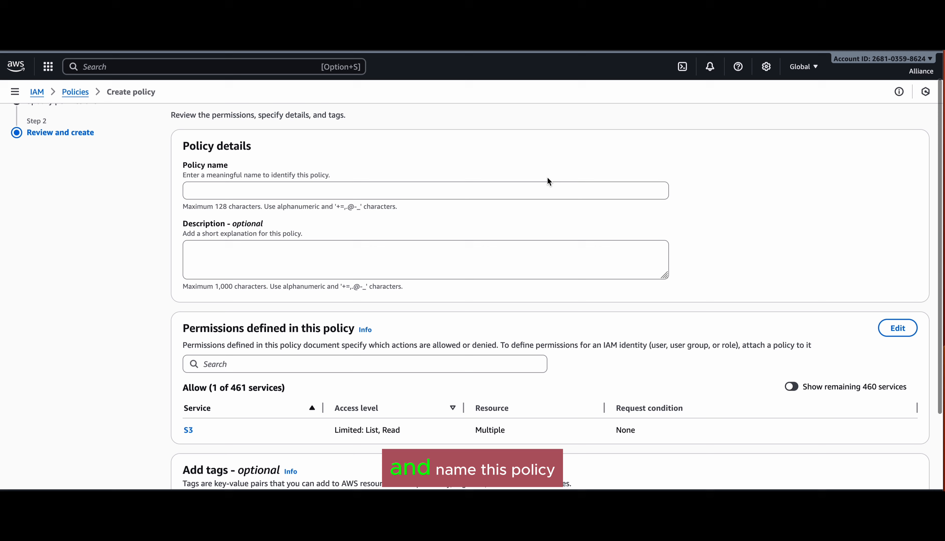
left_click(528, 193)
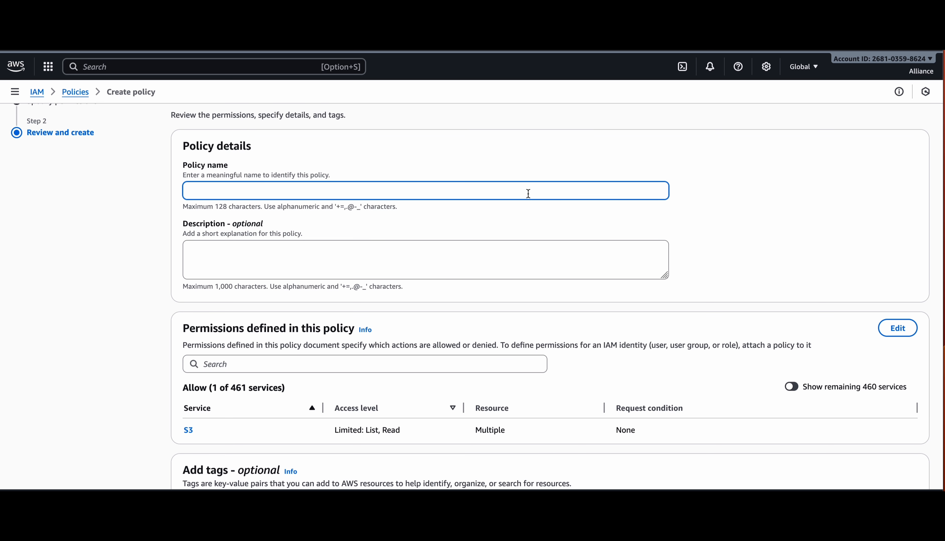
type("Policy")
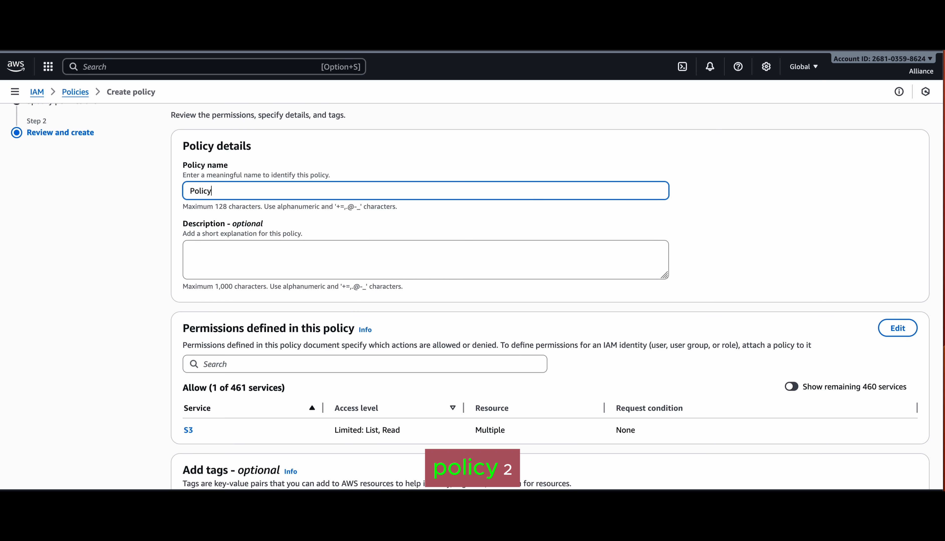
type("-2")
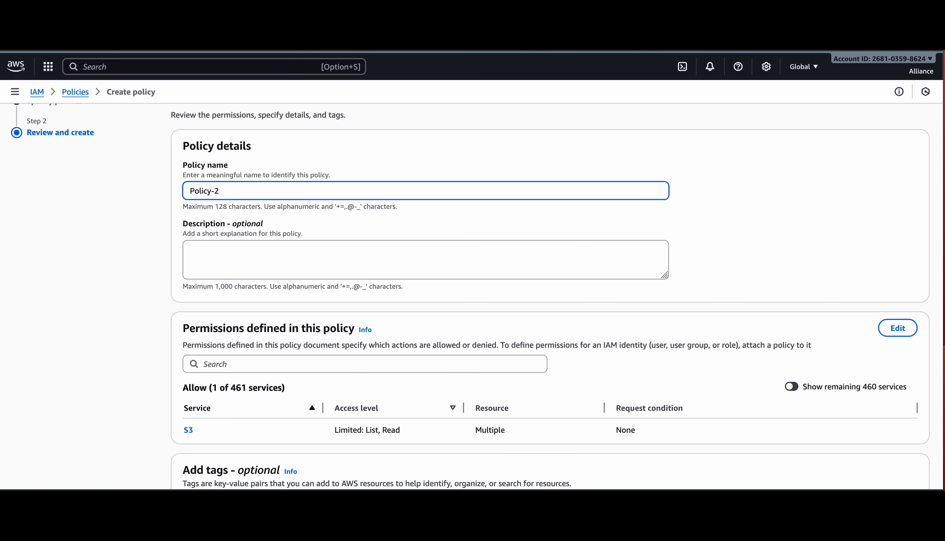
scroll(447, 297, "down", 3)
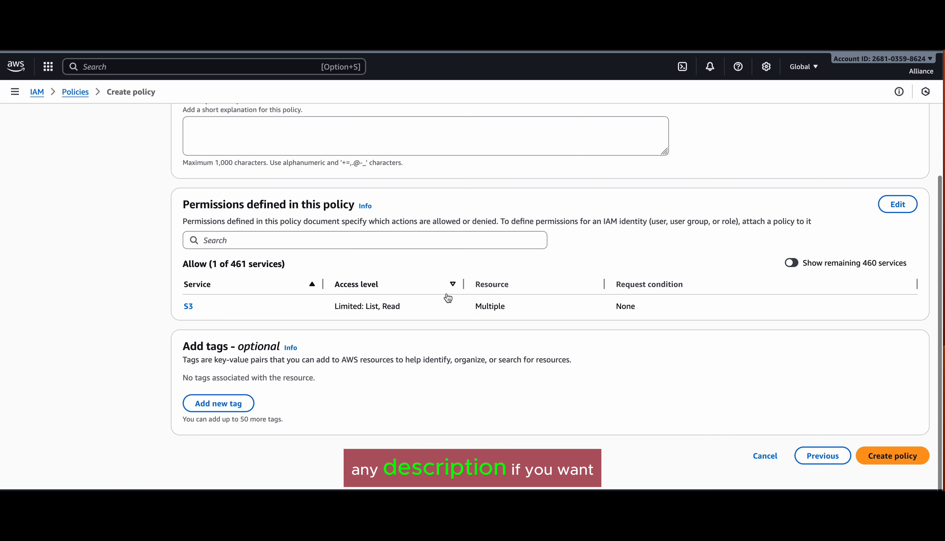
scroll(447, 297, "up", 2)
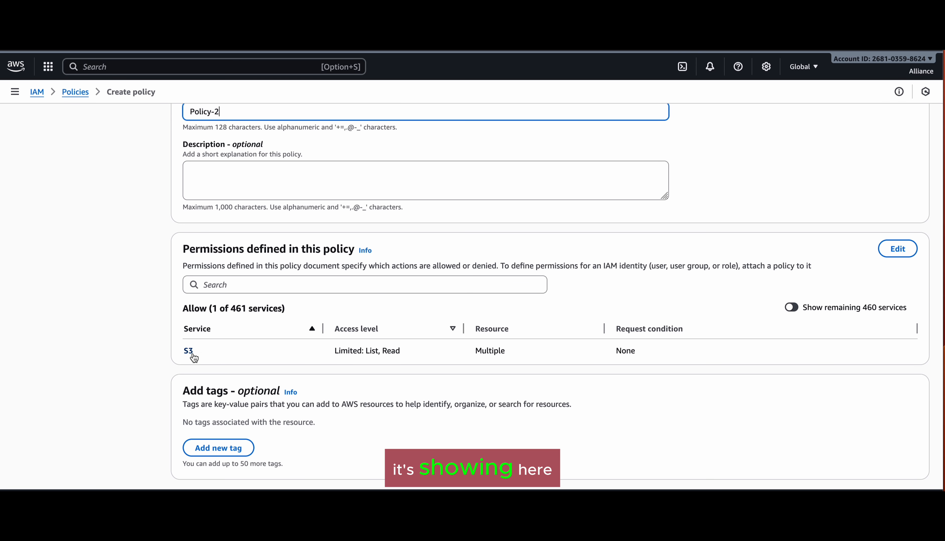
scroll(475, 398, "down", 2)
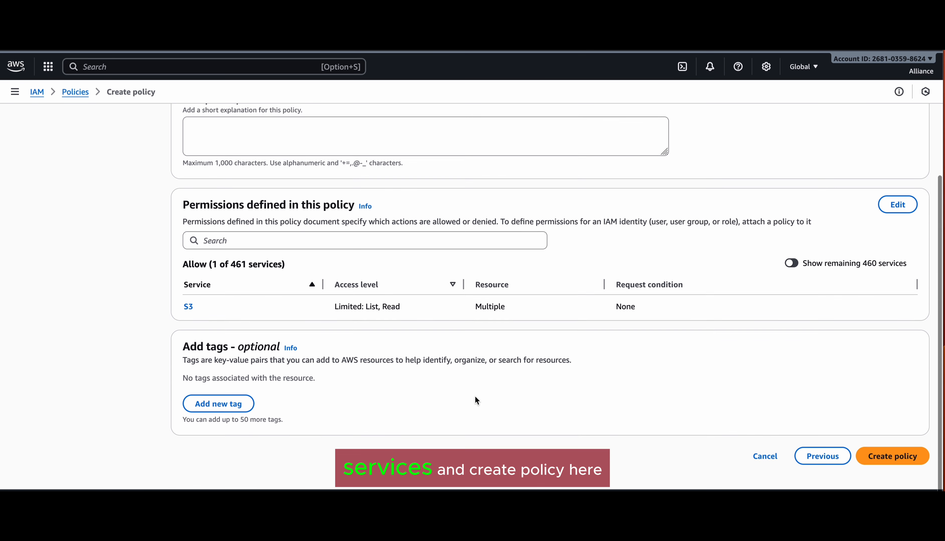
left_click(887, 459)
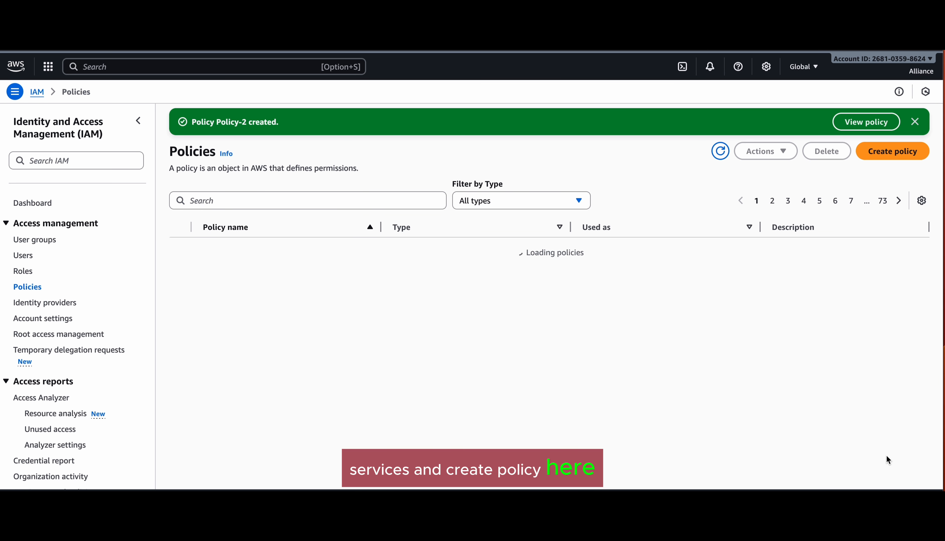
Step: Search for policy-2 and expand its Version 1 JSON under Policy versions
left_click(334, 201)
type("policy")
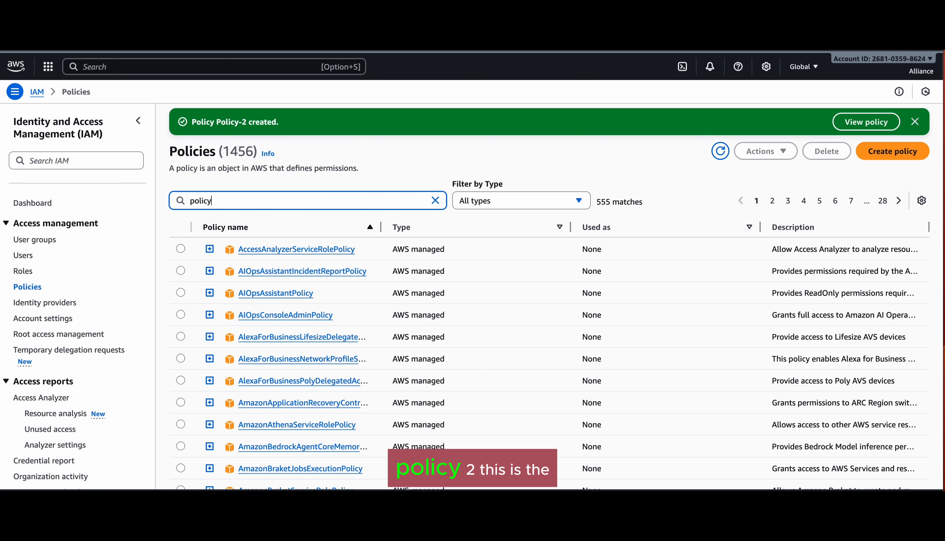
type("-2")
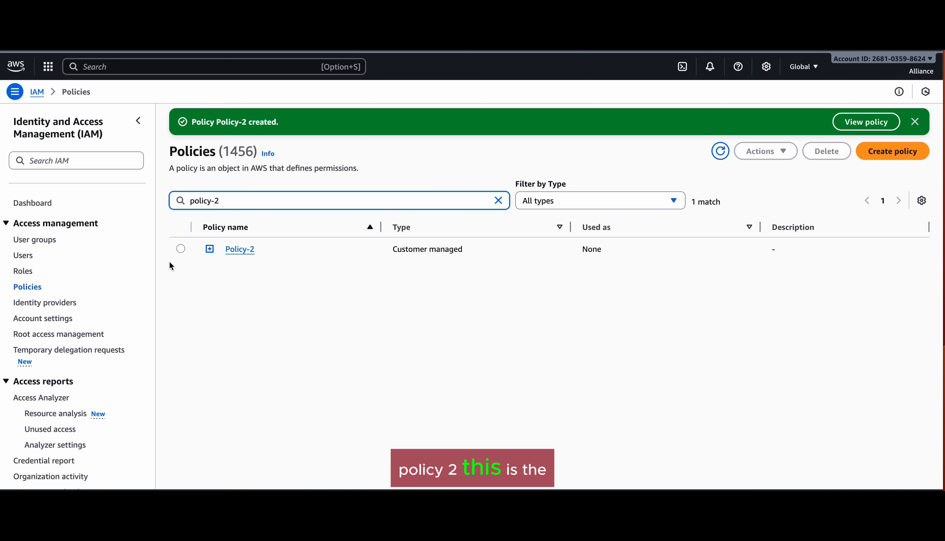
left_click(234, 249)
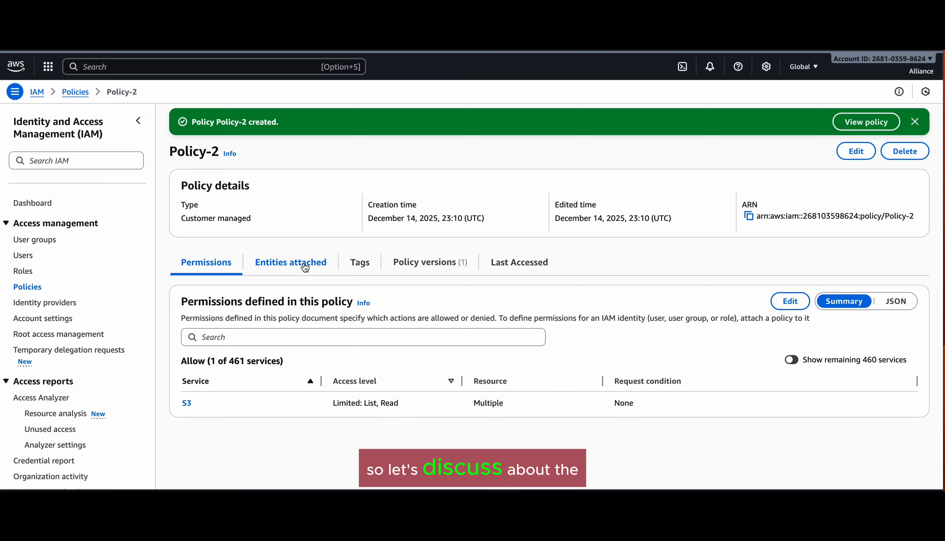
left_click(414, 267)
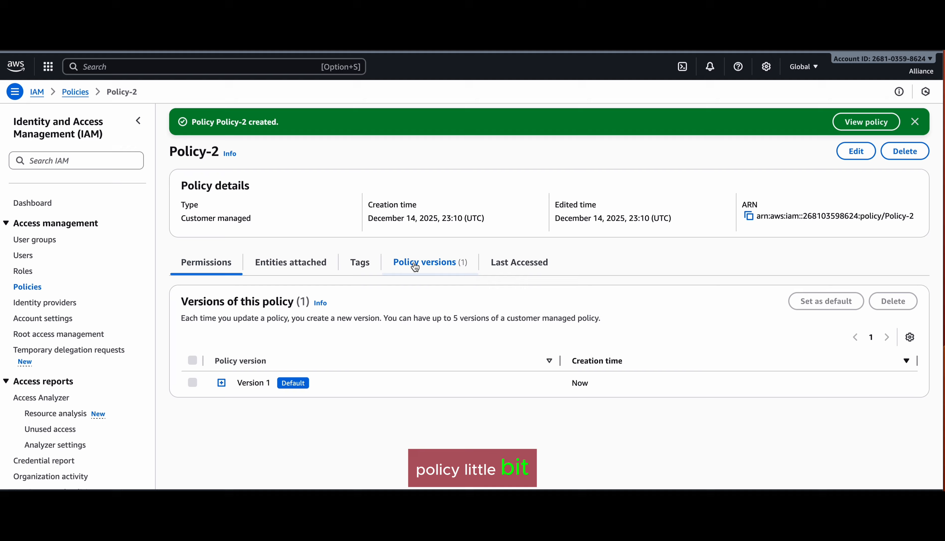
left_click(221, 383)
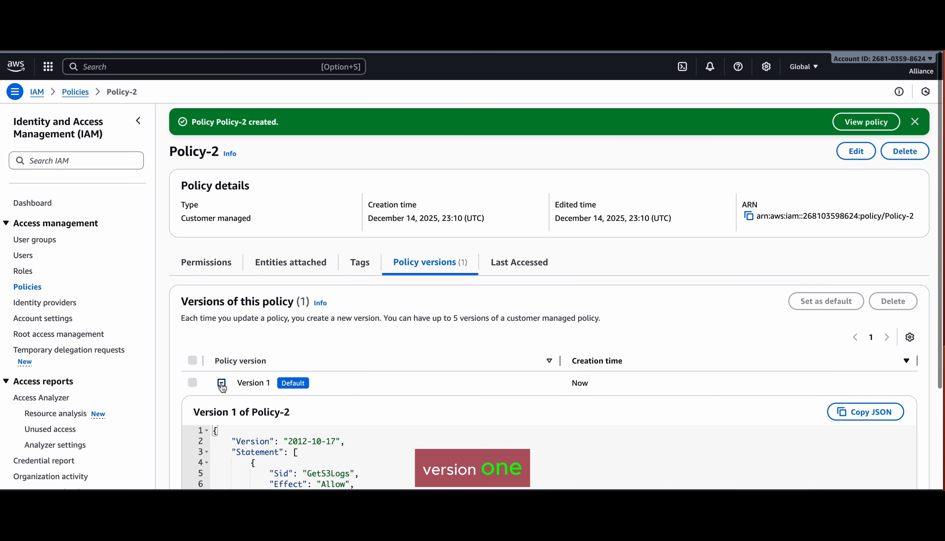
scroll(312, 393, "down", 4)
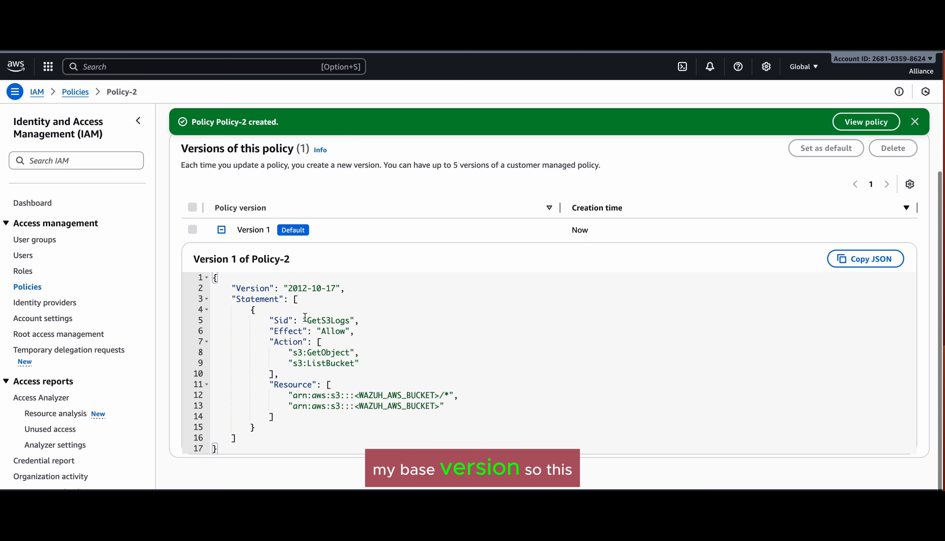
Step: Highlight the policy language version date and the s3:GetObject and s3:ListBucket actions
left_click_drag(289, 283, 352, 289)
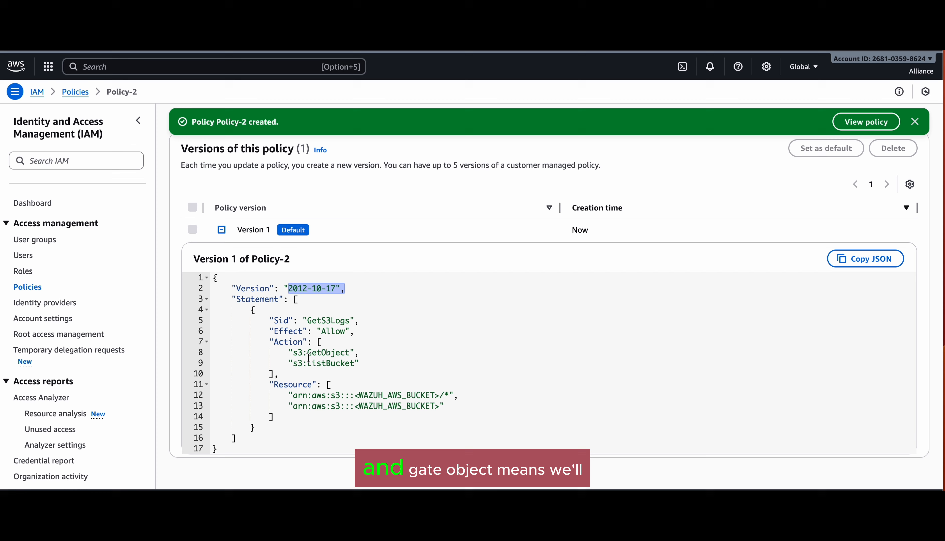
left_click_drag(297, 353, 351, 354)
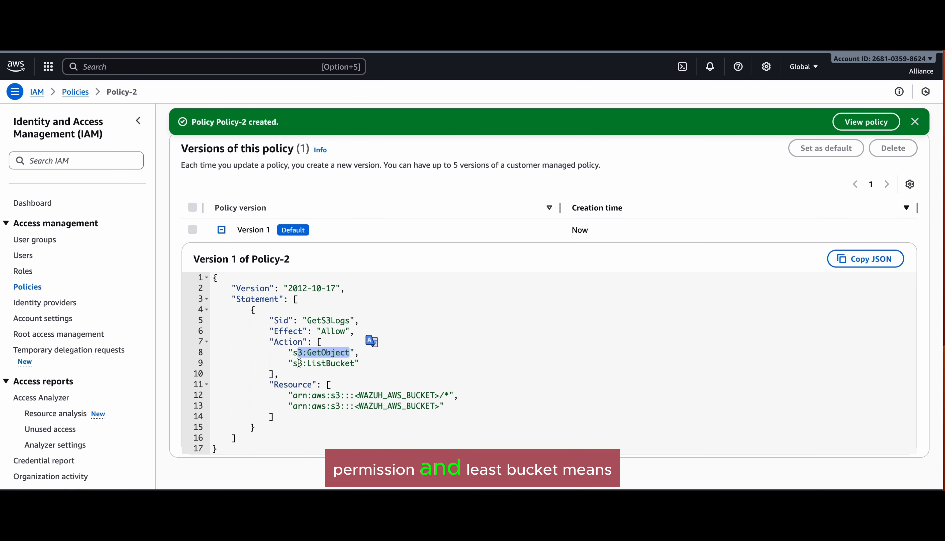
mouse_move(293, 363)
left_mouse_down()
mouse_move(368, 365)
mouse_move(348, 353)
mouse_move(272, 359)
mouse_move(292, 354)
left_mouse_up()
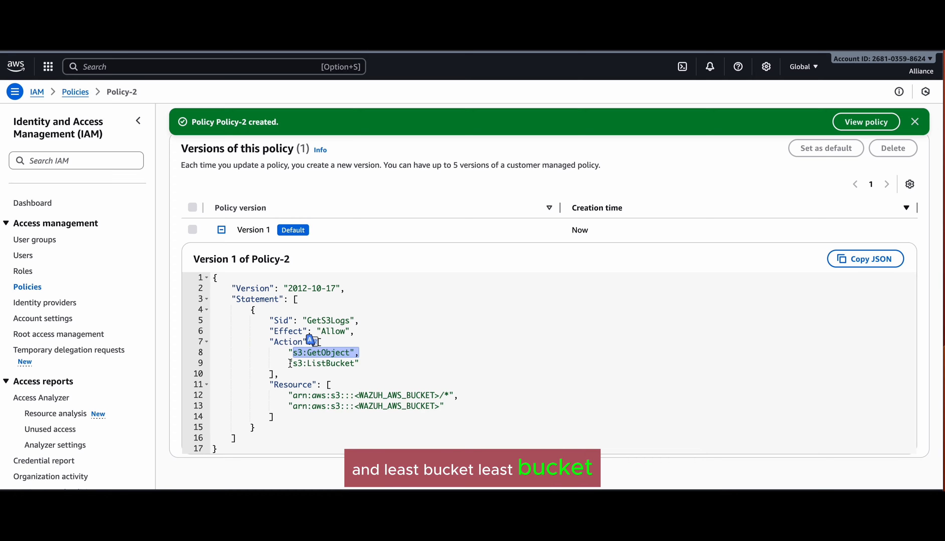
left_click_drag(290, 363, 361, 363)
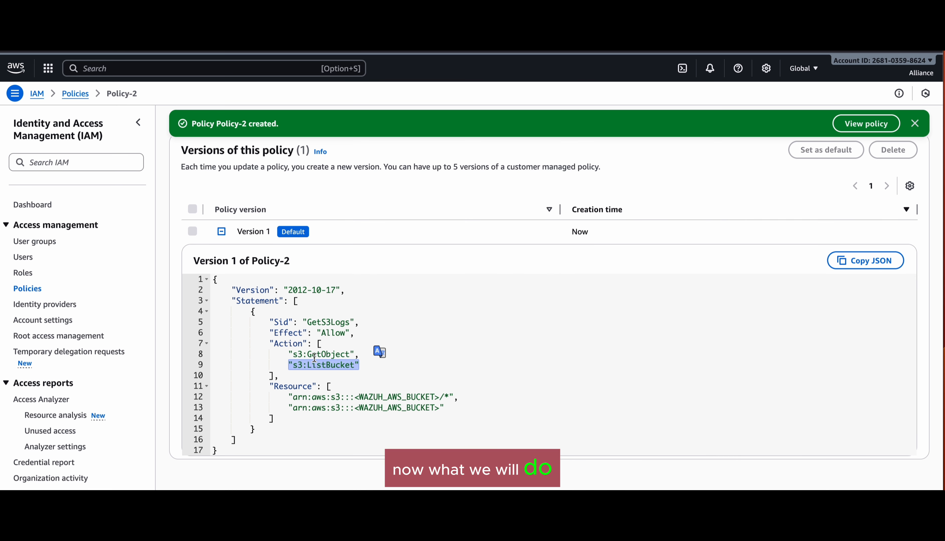
Step: Open user-group-2's Permissions tab and choose Add permissions > Attach policies
left_click(46, 243)
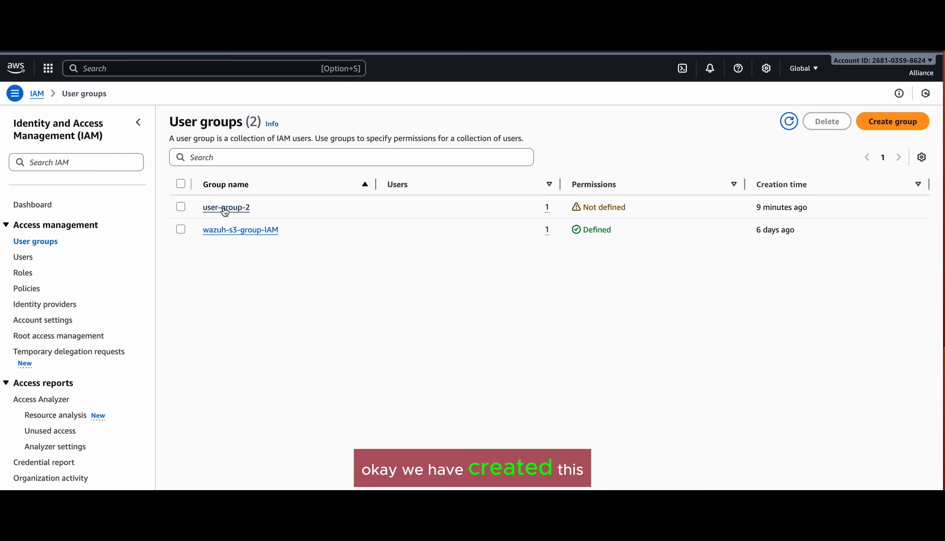
left_click(225, 208)
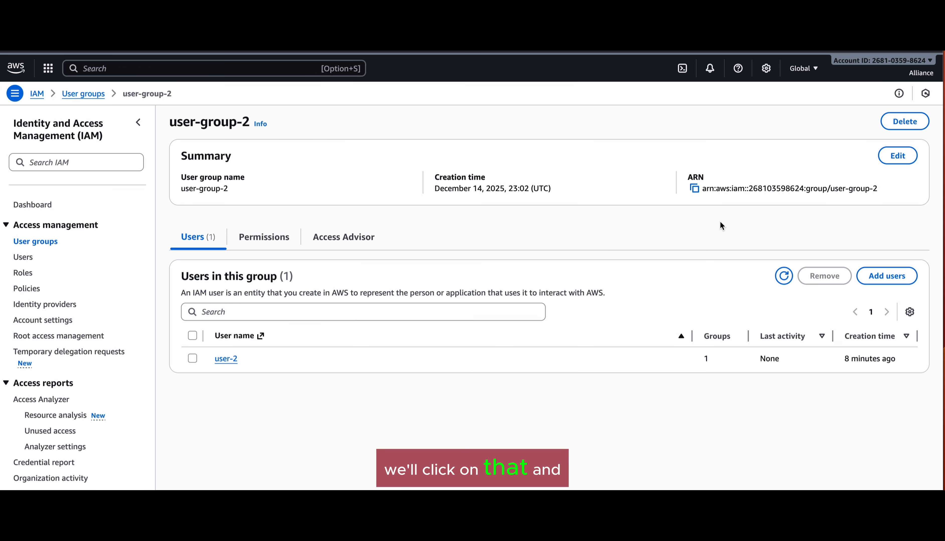
left_click(258, 238)
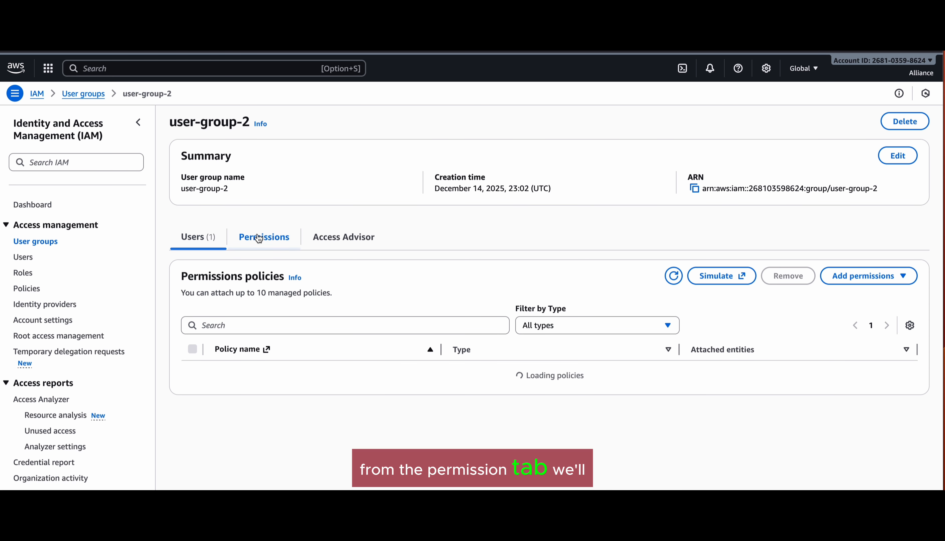
left_click(902, 281)
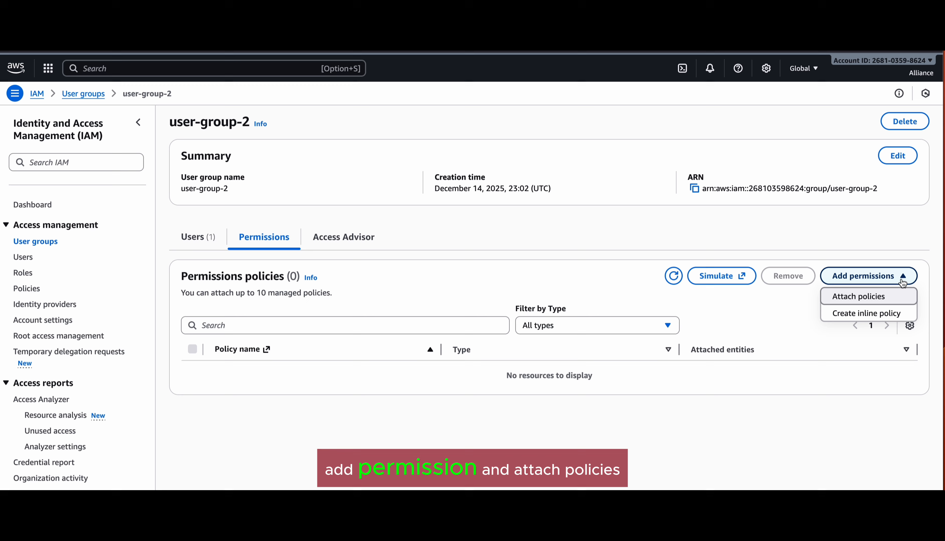
left_click(862, 297)
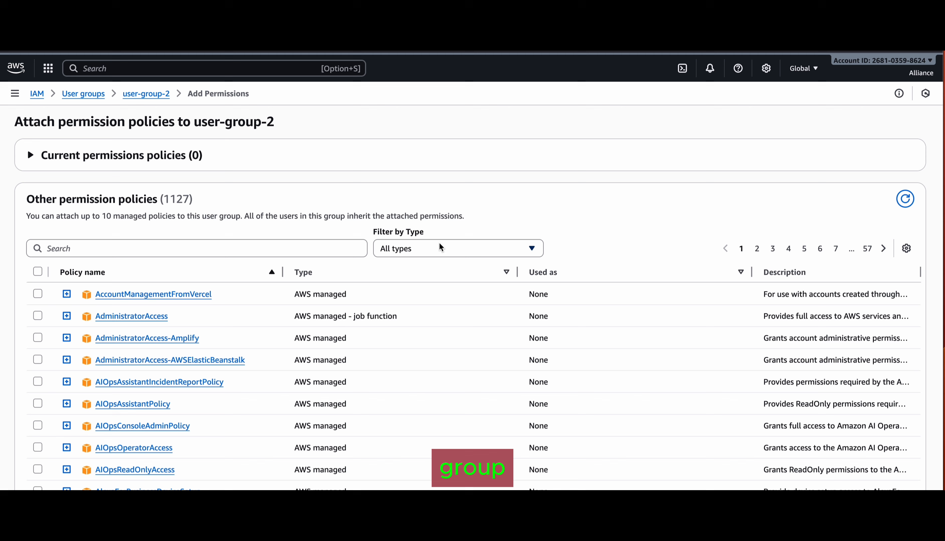
Step: Find and attach Policy-2 to user-group-2, then go to the Roles list
left_click(323, 249)
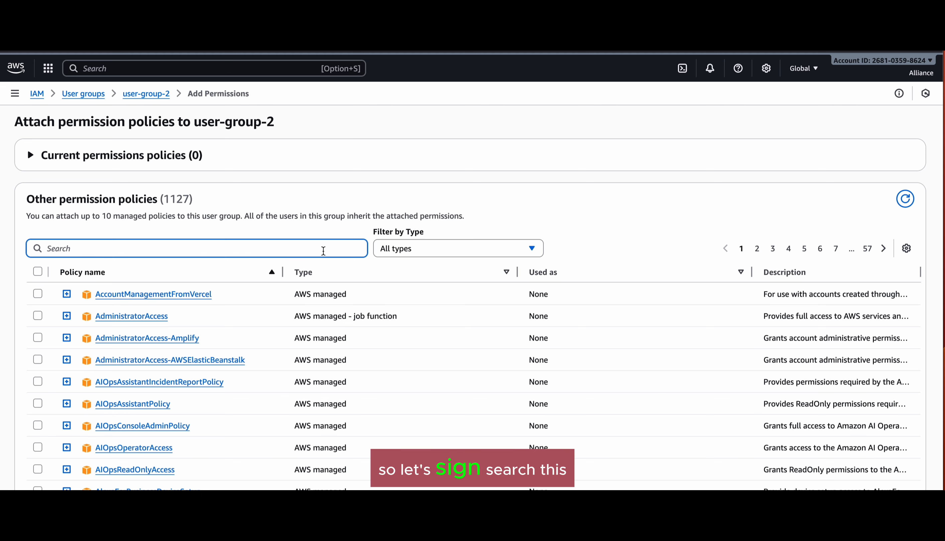
type("policy")
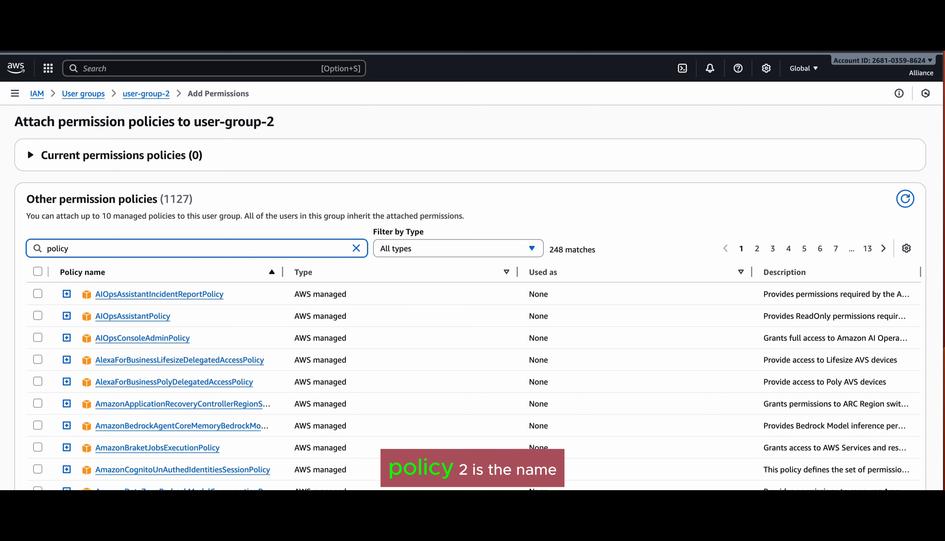
type("-2")
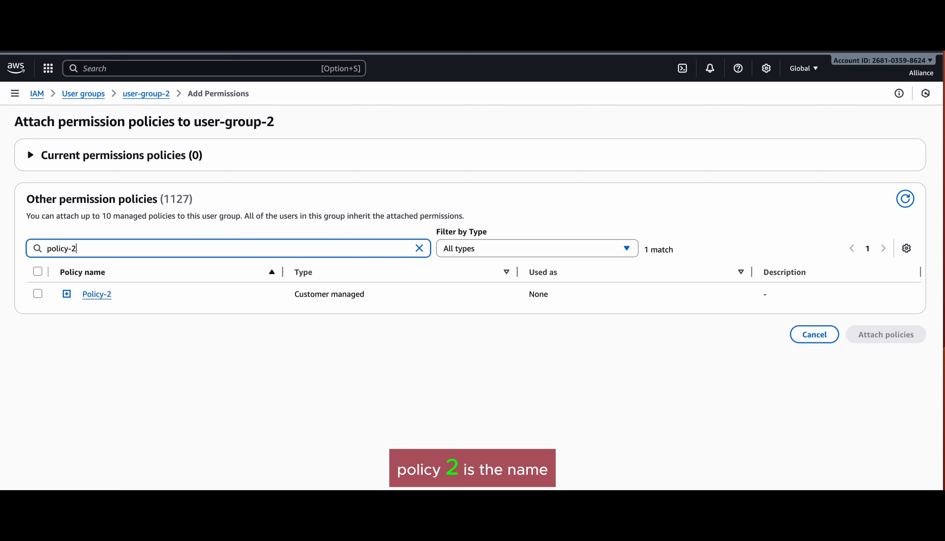
left_click(36, 295)
left_click(886, 335)
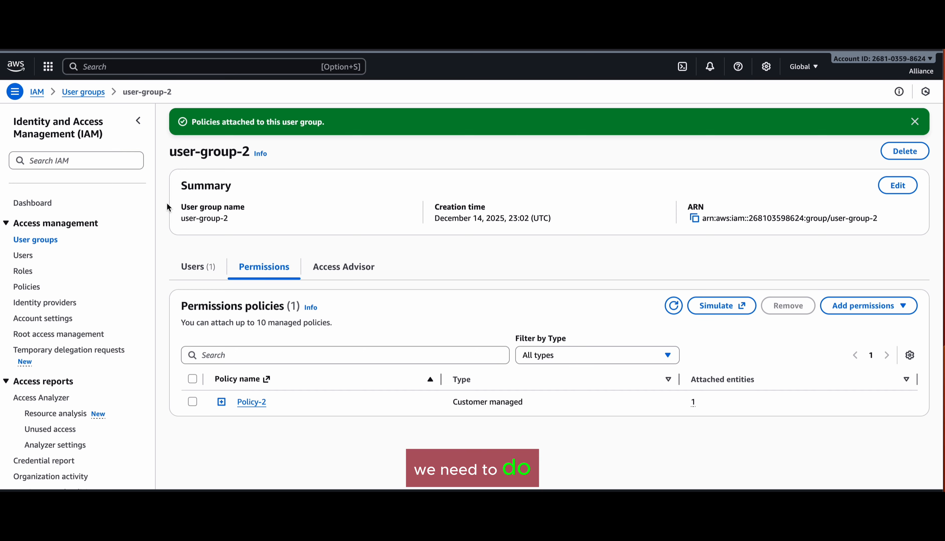
left_click(23, 272)
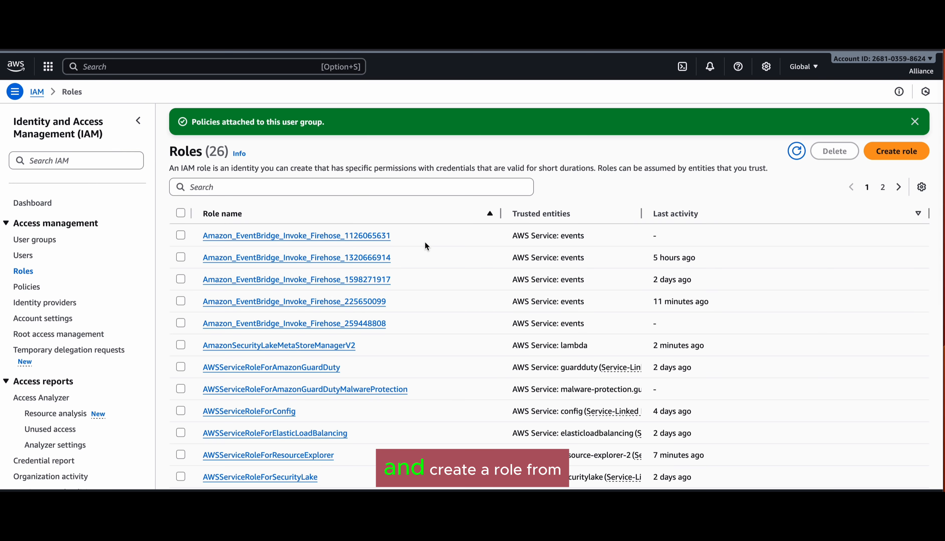
Step: Create a new role with AWS service and S3 as the use case, then continue
left_click(885, 152)
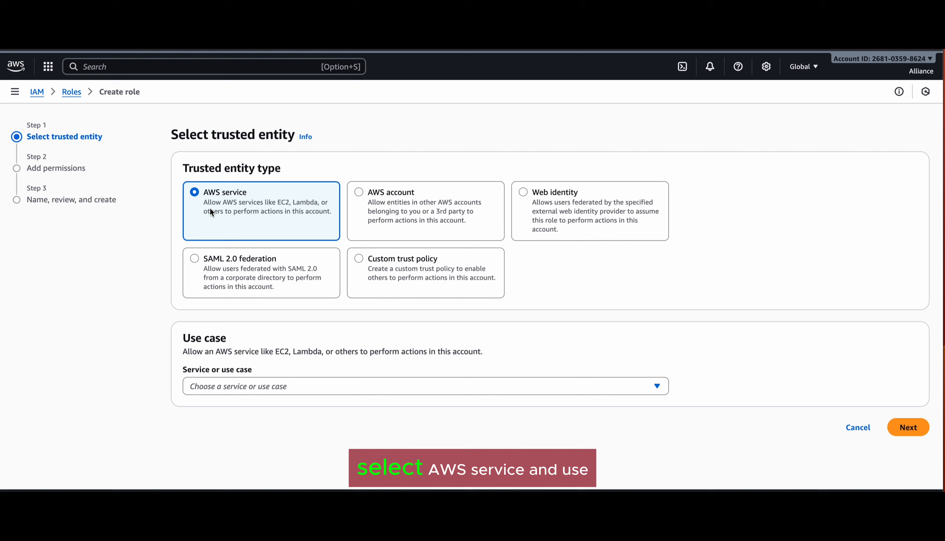
left_click(244, 390)
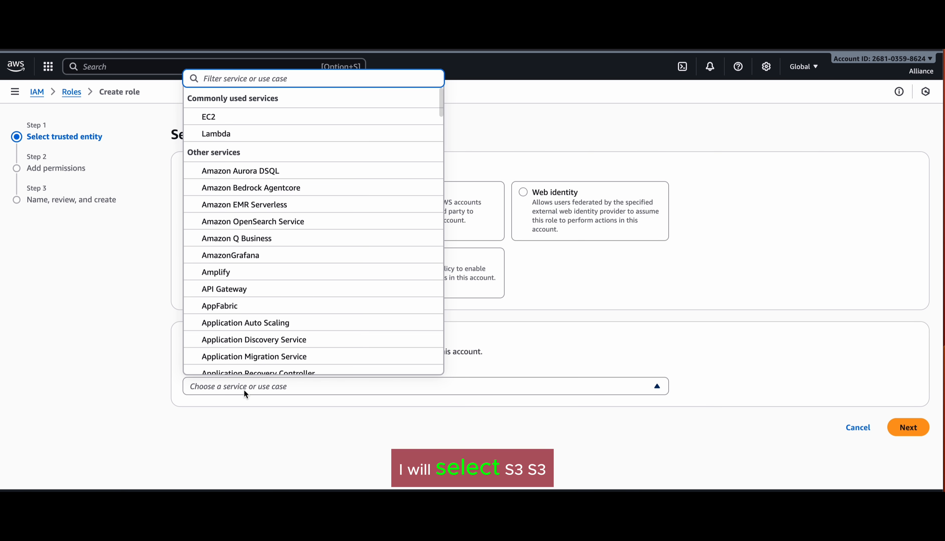
type("s3")
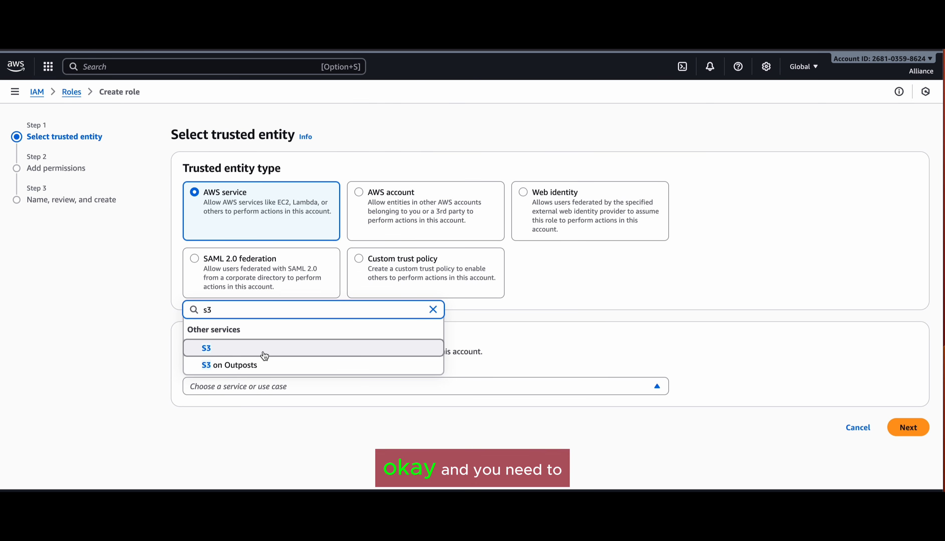
left_click(264, 349)
scroll(608, 368, "down", 2)
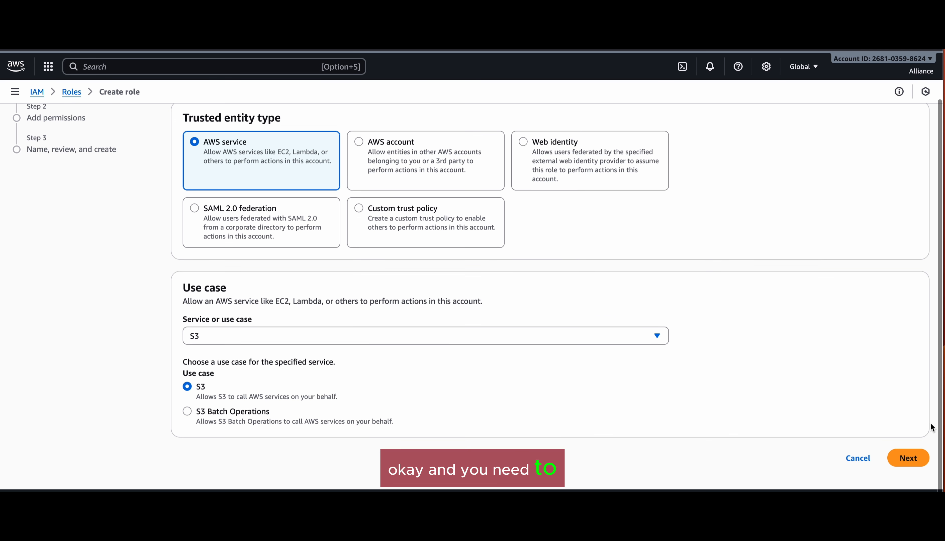
left_click(908, 459)
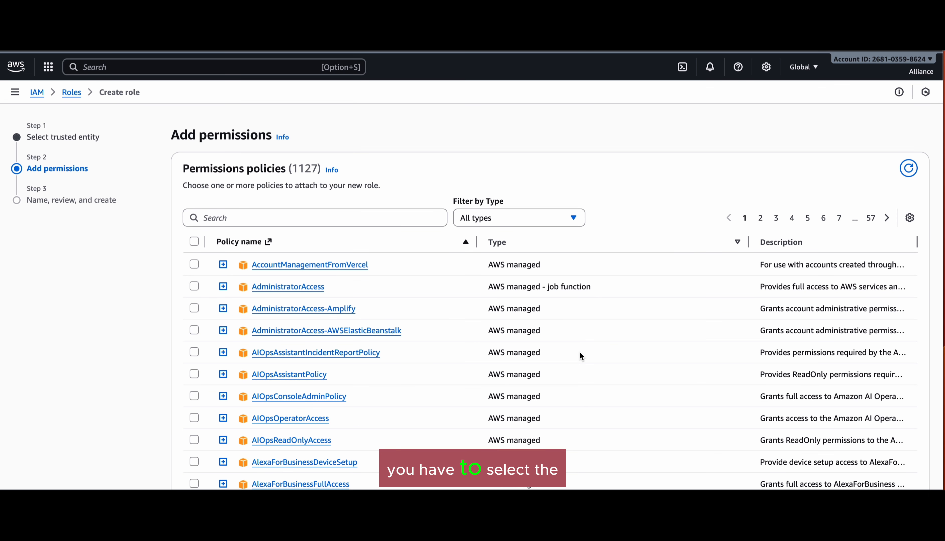
Step: Search 'policy-2', select Policy-2 as the role's permissions policy, and continue
left_click(406, 216)
type("policy-2")
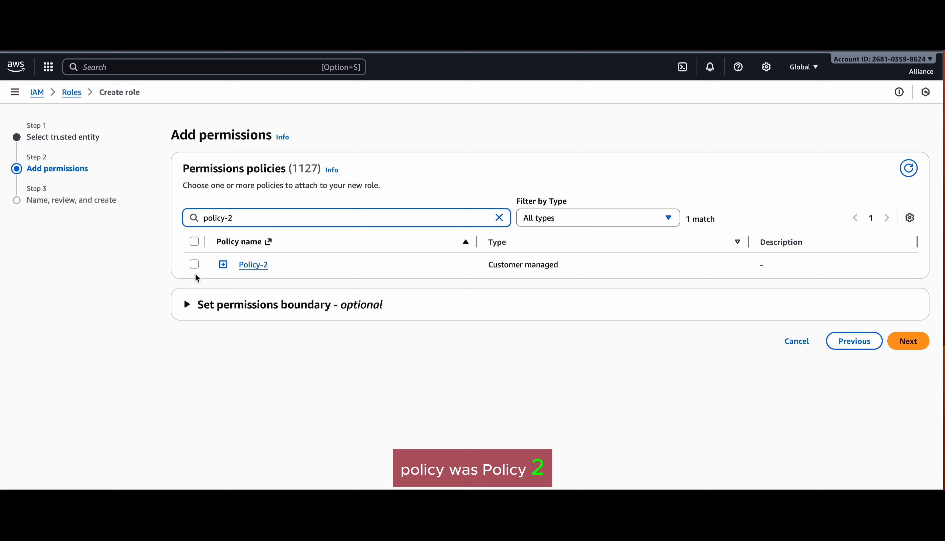
left_click(195, 264)
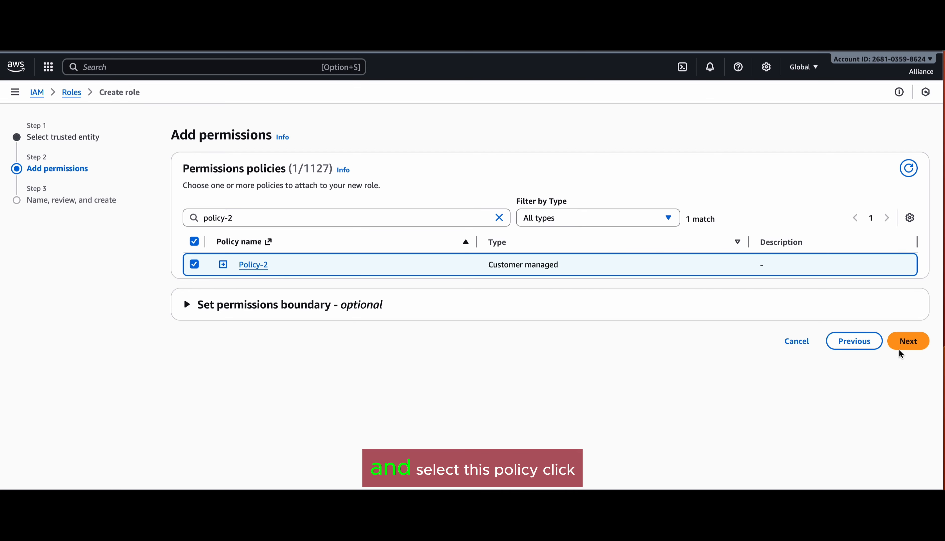
left_click(910, 344)
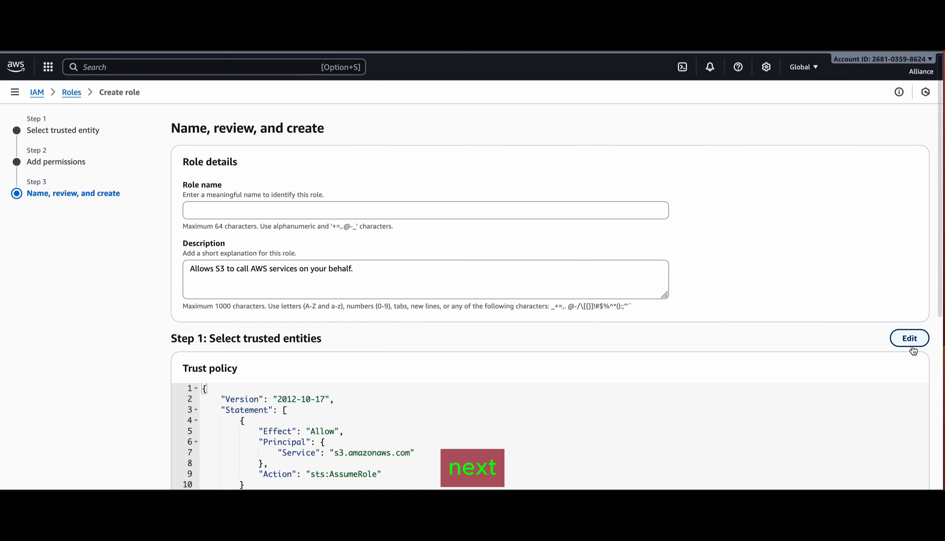
Step: Enter 'Role-2' as the role name, fixing the mistyped and lowercase letters
scroll(673, 275, "down", 5)
scroll(673, 276, "up", 2)
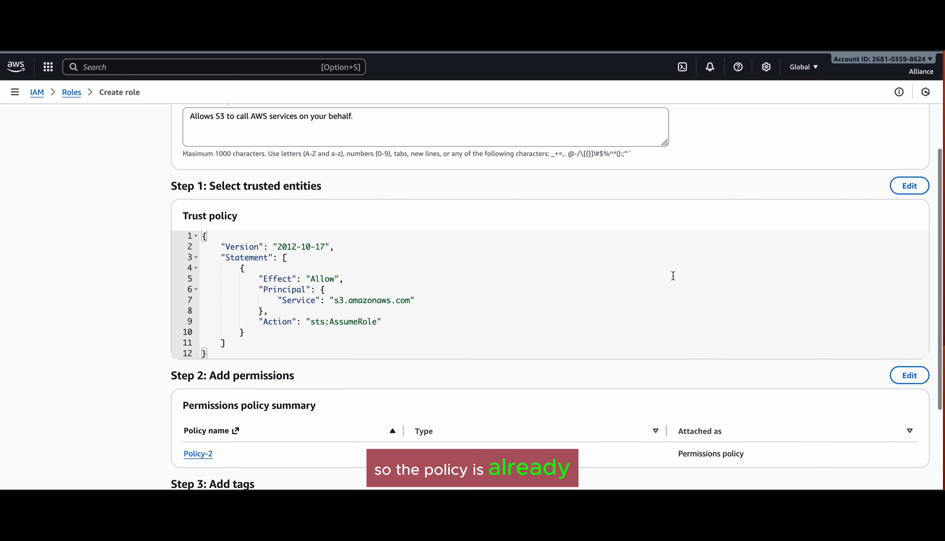
scroll(673, 276, "up", 4)
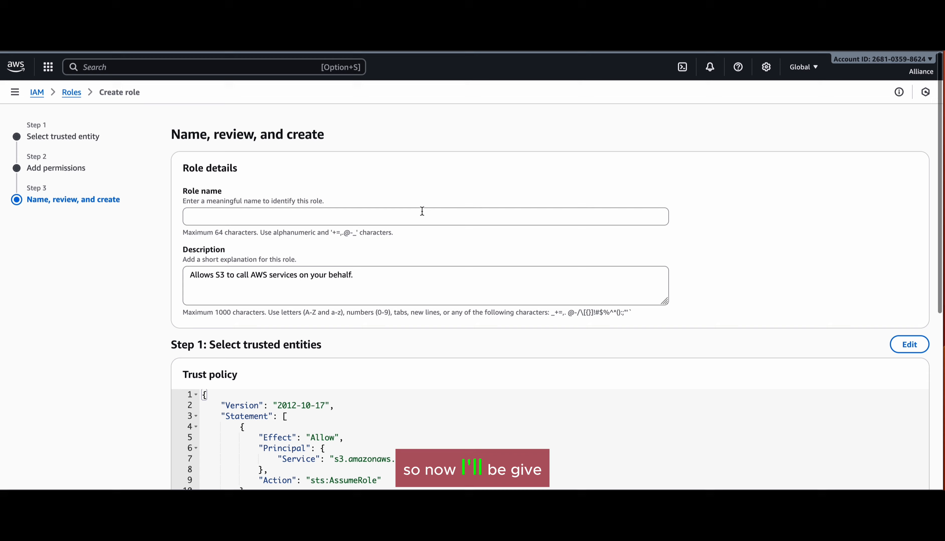
left_click(422, 211)
type("ri")
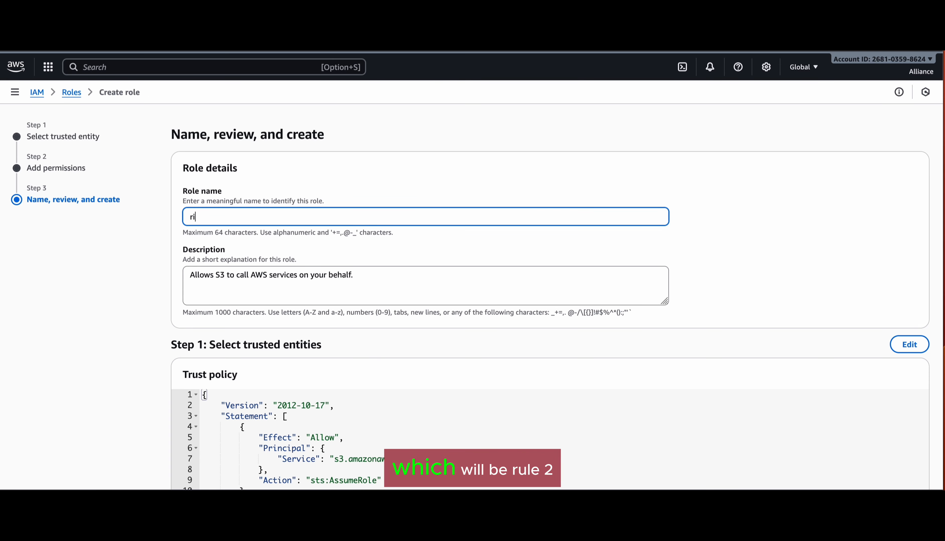
key("BackSpace")
type("ole-2")
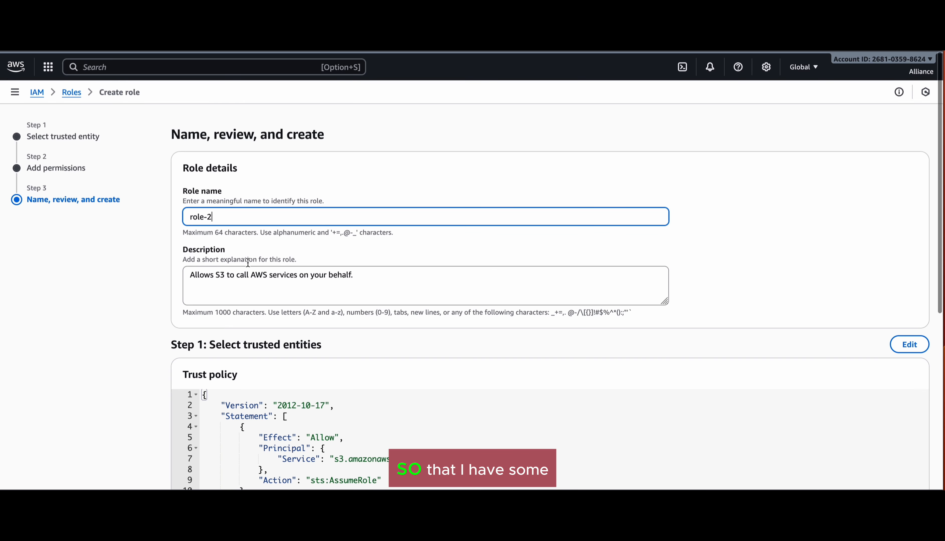
left_click(194, 218)
key("BackSpace")
type("R")
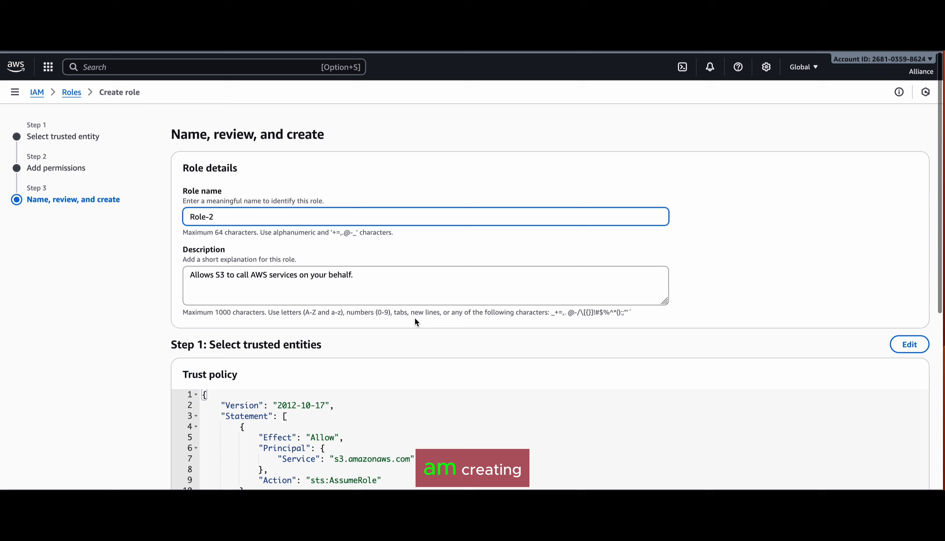
Step: Review the role's description, trust policy and permissions, then create Role-2
scroll(415, 318, "down", 3)
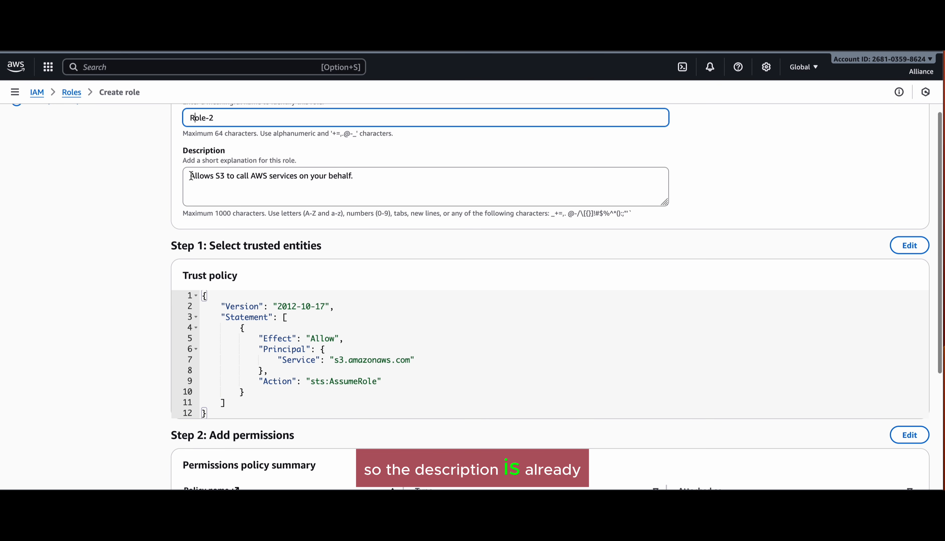
left_click_drag(190, 176, 373, 176)
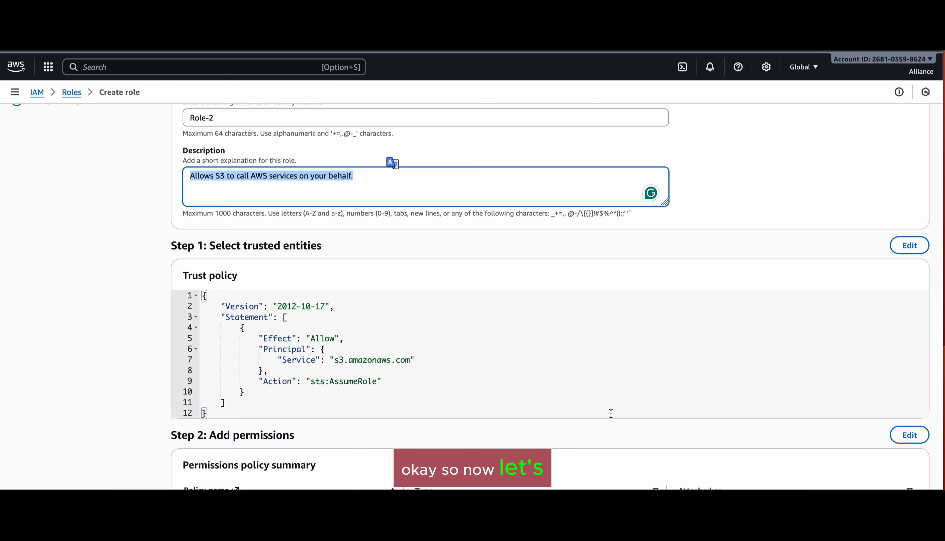
scroll(611, 414, "down", 5)
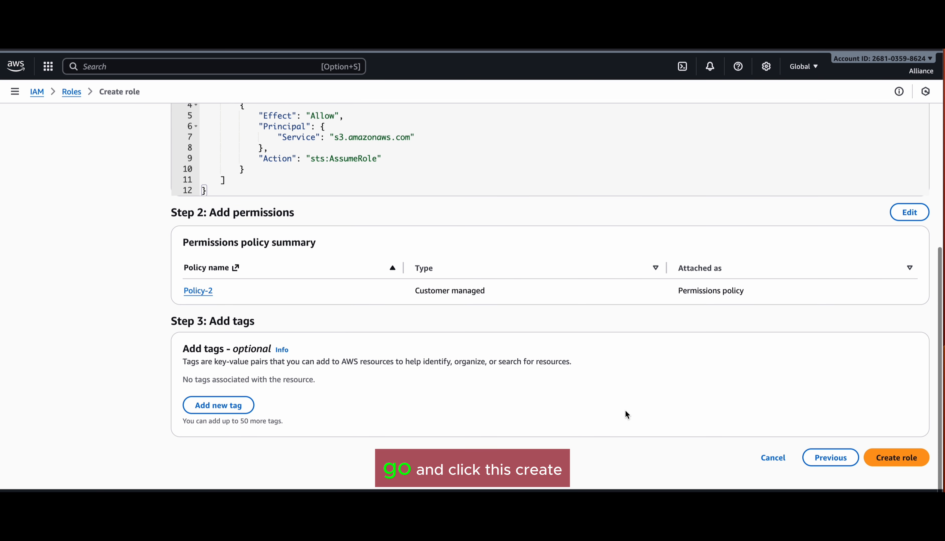
left_click(897, 458)
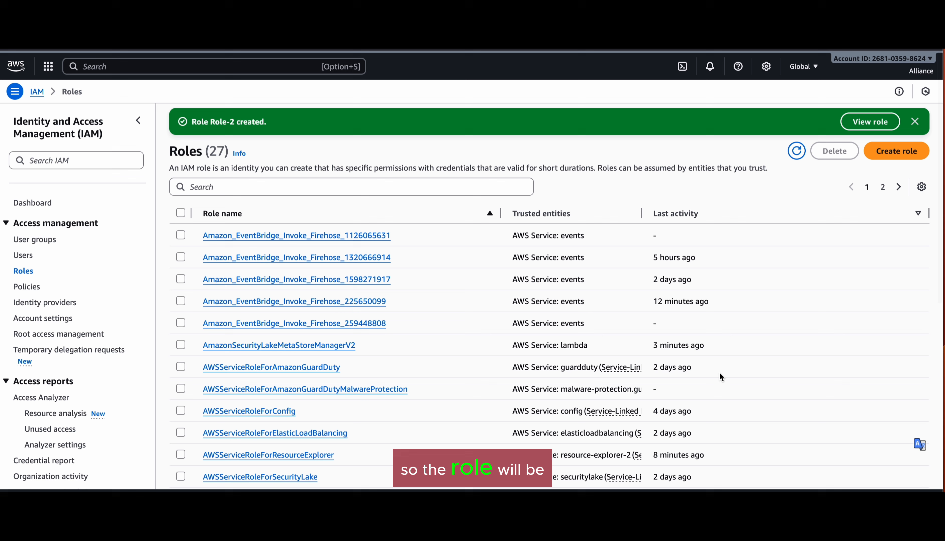
Step: Copy user-2's ARN from its user details page and return to Roles
left_click(23, 270)
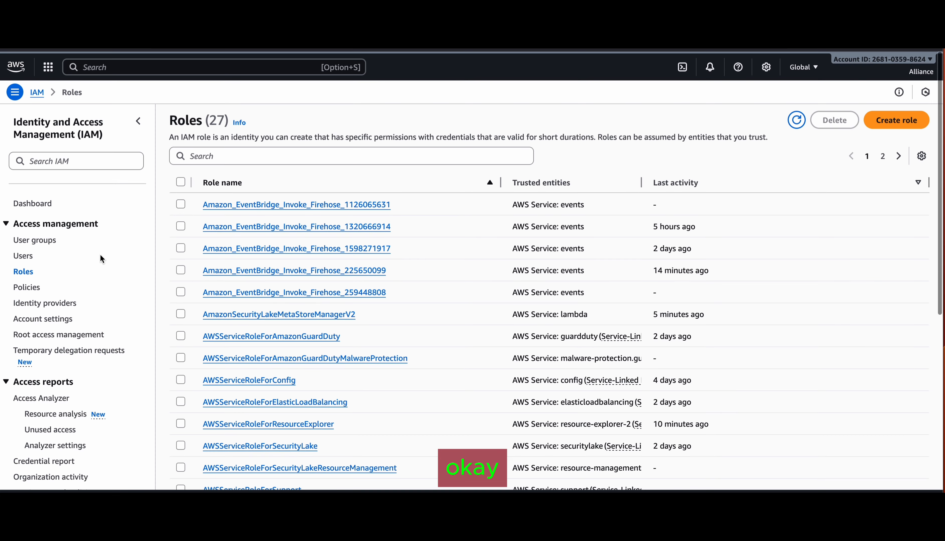
left_click(24, 255)
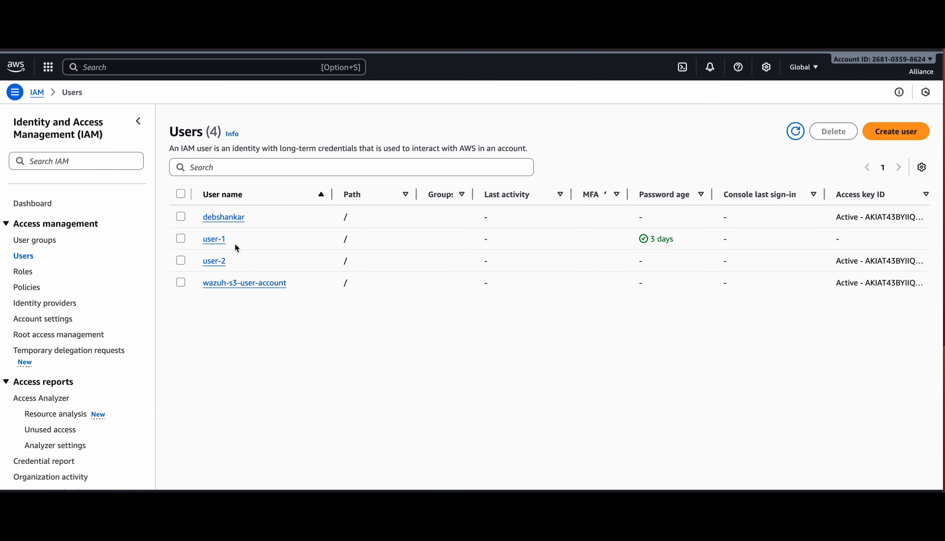
left_click(215, 262)
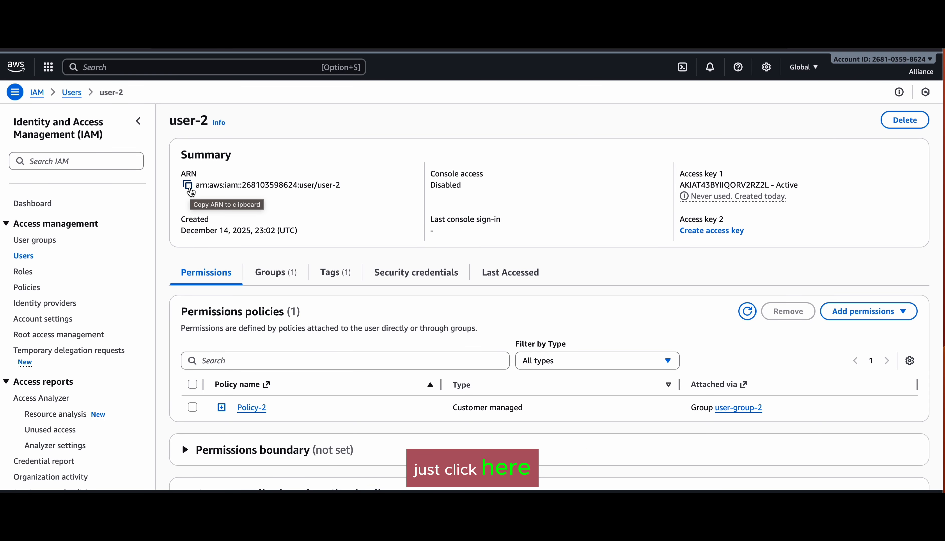
left_click(187, 186)
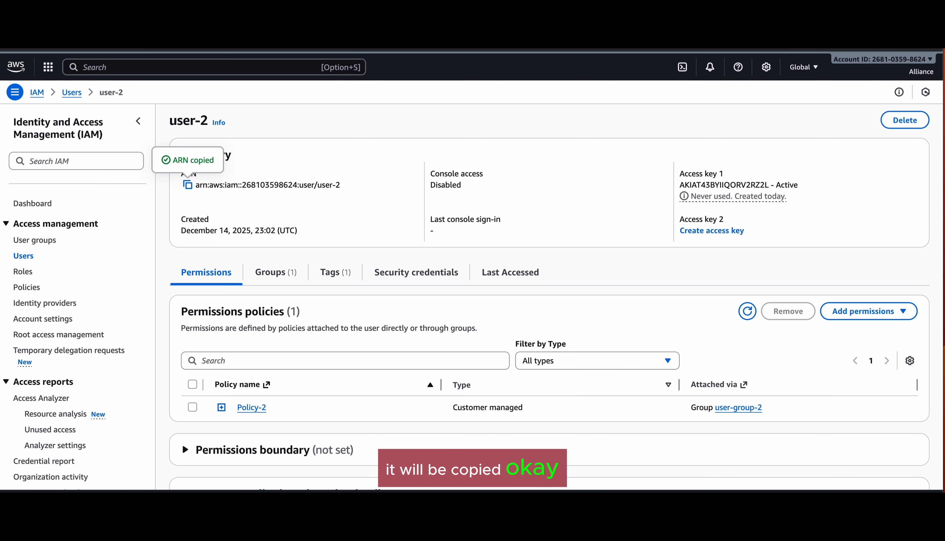
left_click(23, 271)
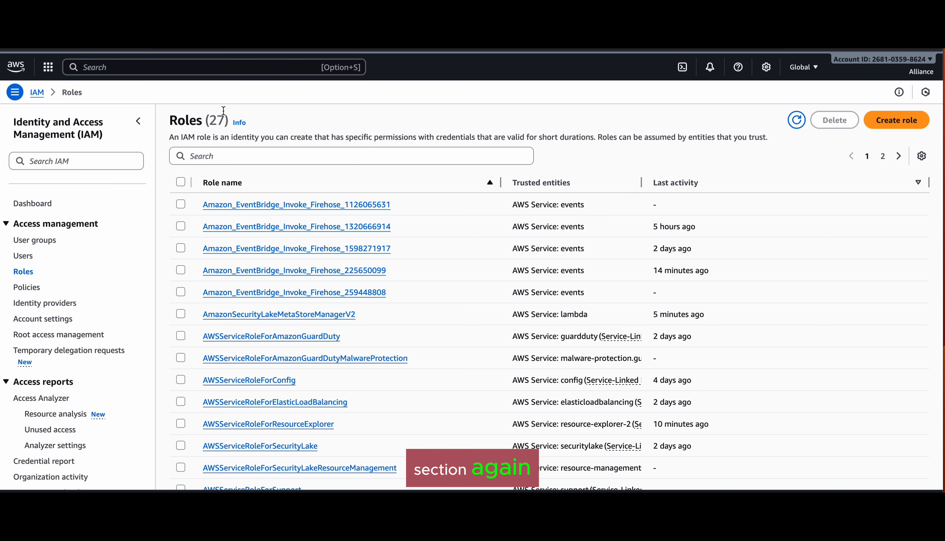
Step: Search 'role-2', open Role-2, and view its Trust relationships
left_click(255, 157)
type("role-2")
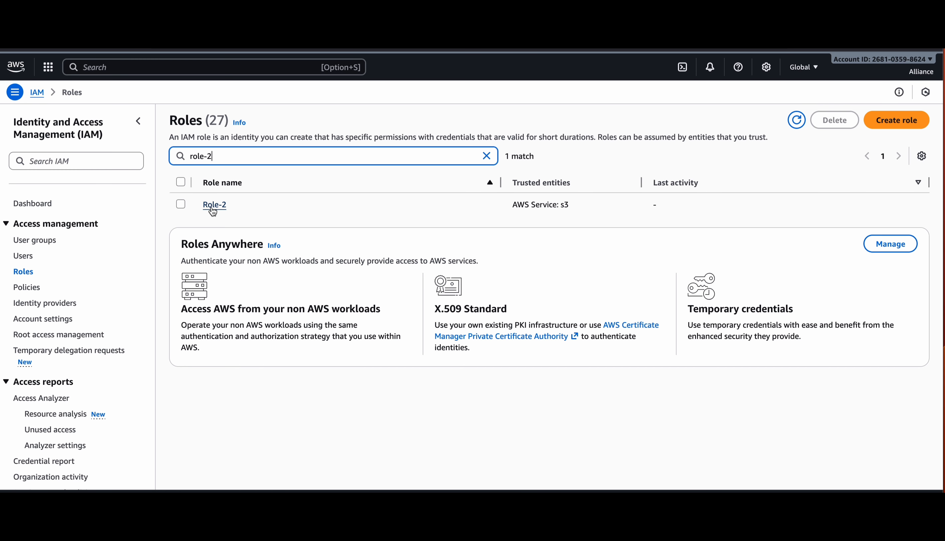
left_click(220, 205)
scroll(270, 300, "down", 3)
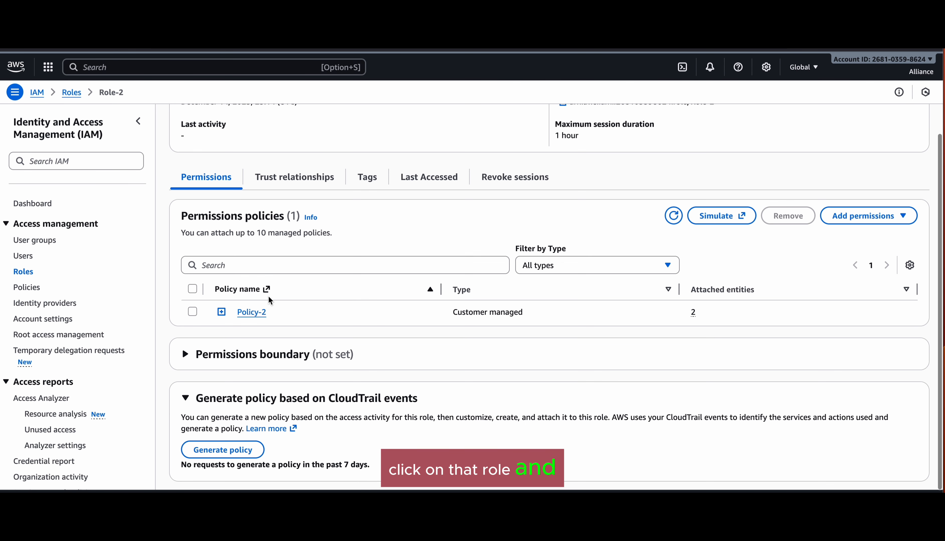
left_click(310, 186)
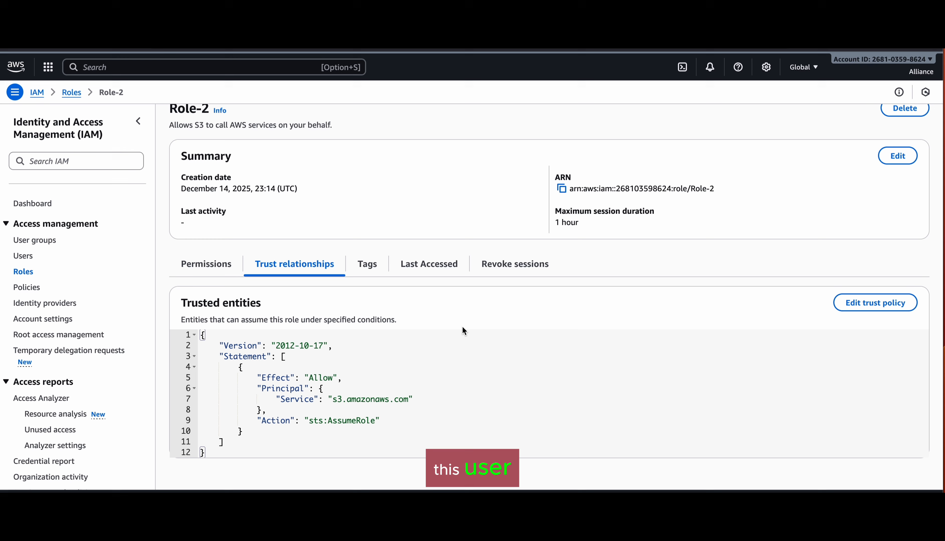
Step: Add an "AWS" principal with user-2's pasted ARN after the S3 service line
left_click(875, 303)
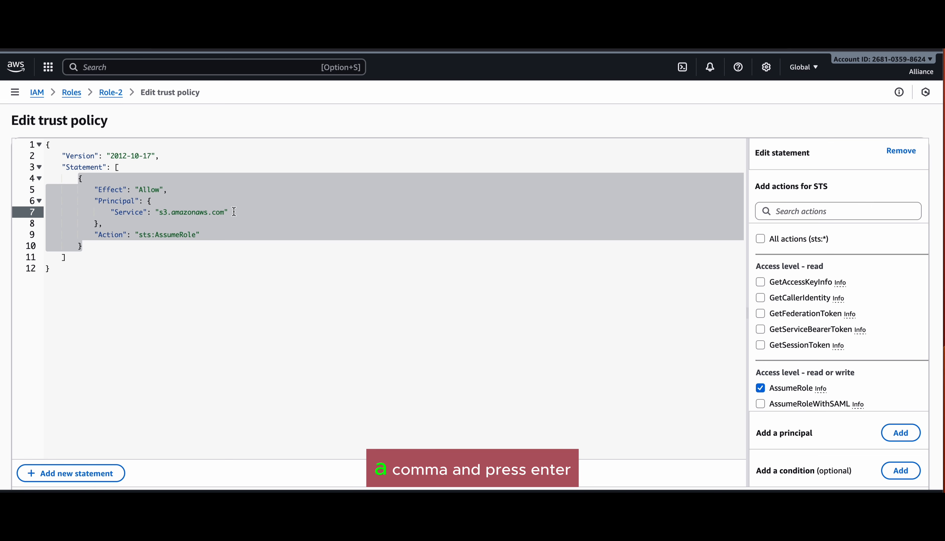
type(",")
key("Return")
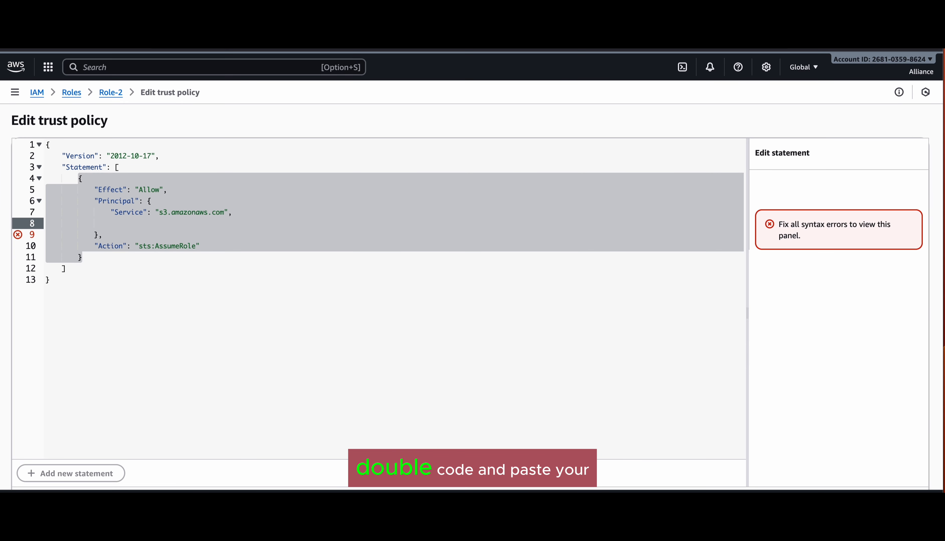
type("\"")
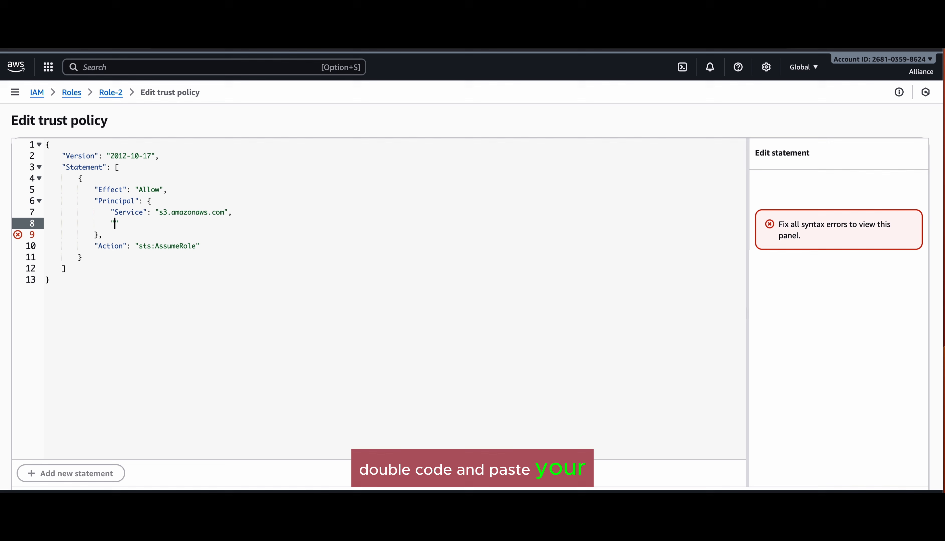
key("super+v")
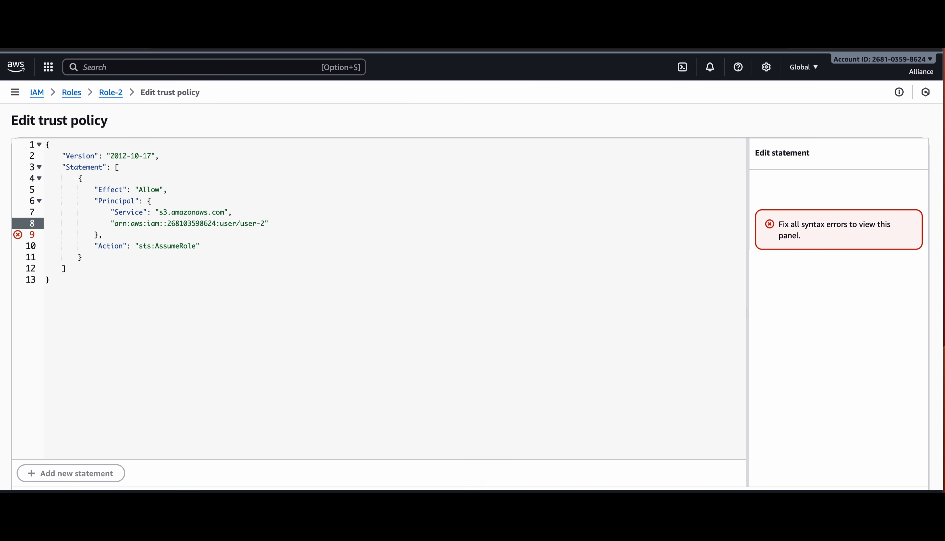
left_click(280, 222)
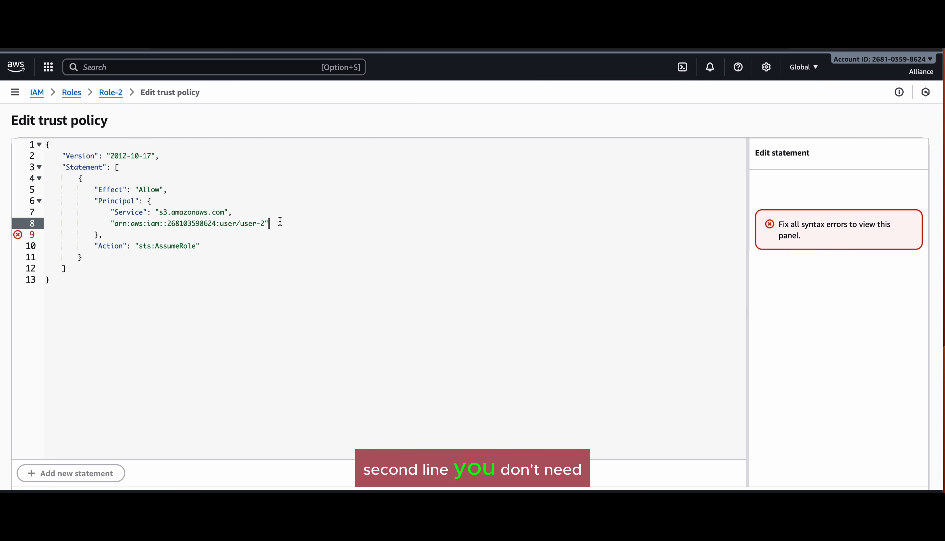
key("Left")
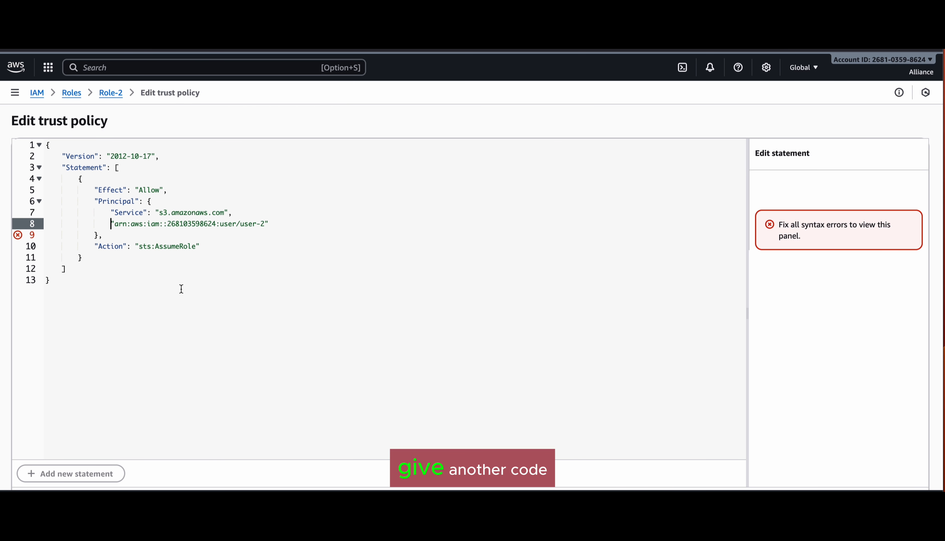
type("\"AWS\"")
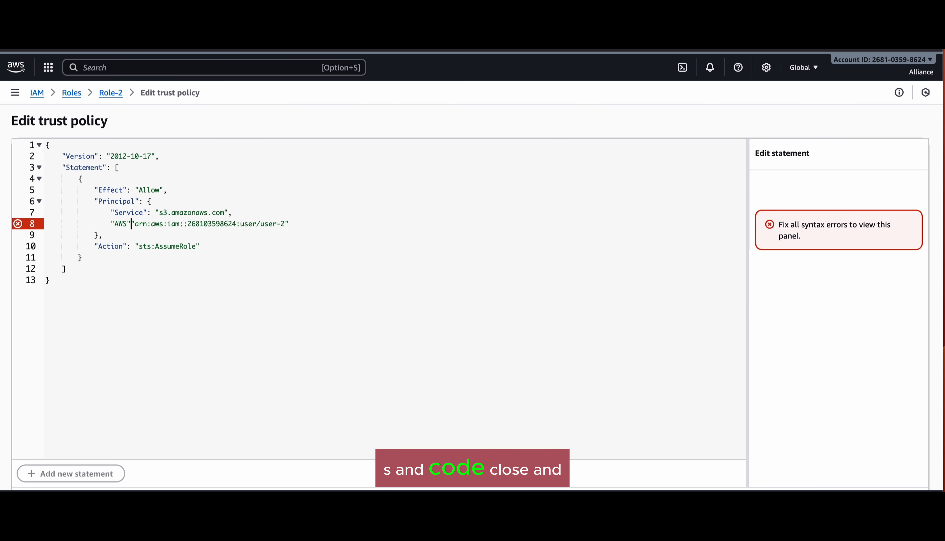
type(":")
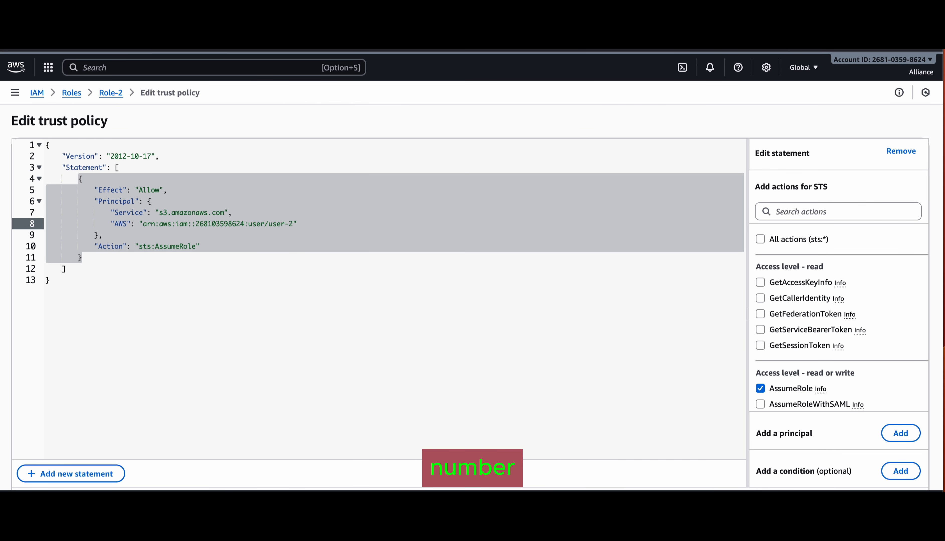
Step: Check the edited trust policy shows 0 errors and scroll to Update policy
left_click(285, 391)
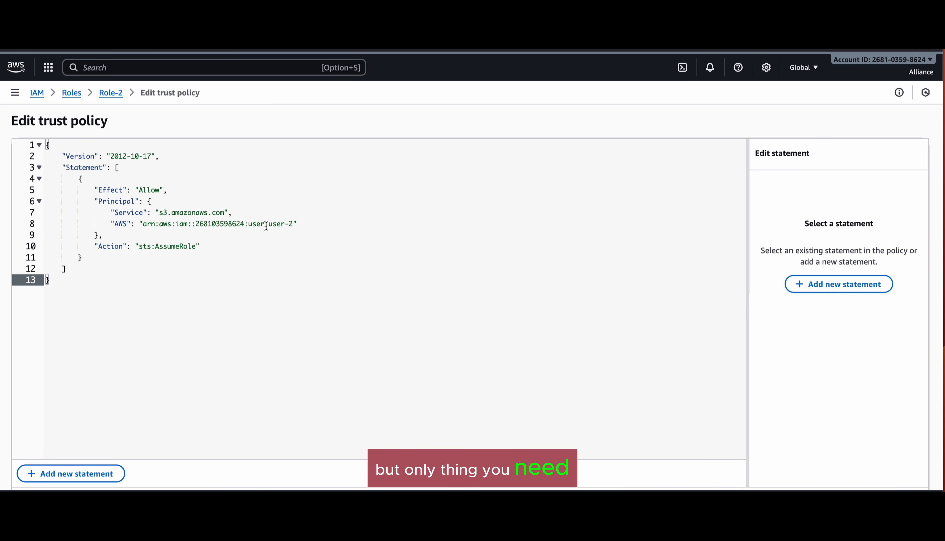
left_click_drag(143, 224, 294, 224)
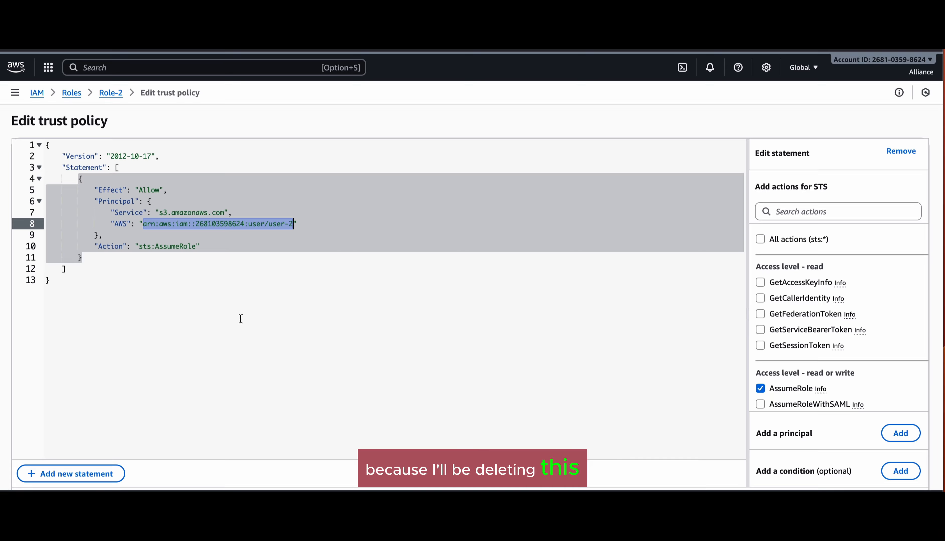
left_click(239, 348)
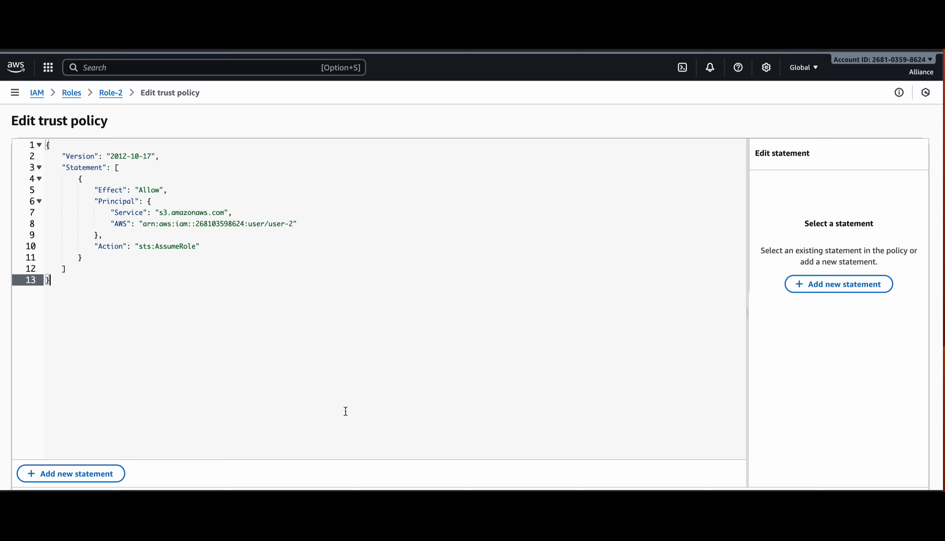
scroll(344, 411, "down", 3)
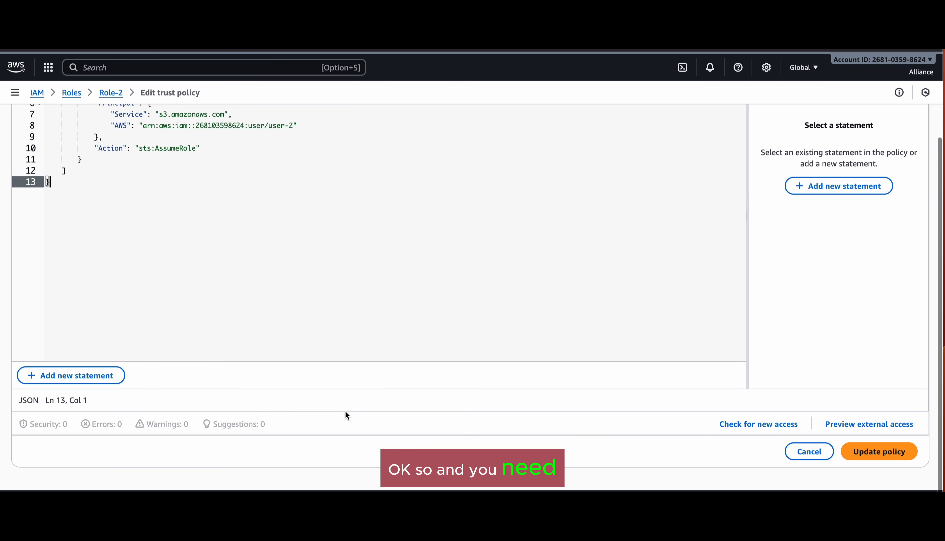
Step: Save Role-2's trust policy and inspect Policy-2's JSON under Permissions
left_click(880, 450)
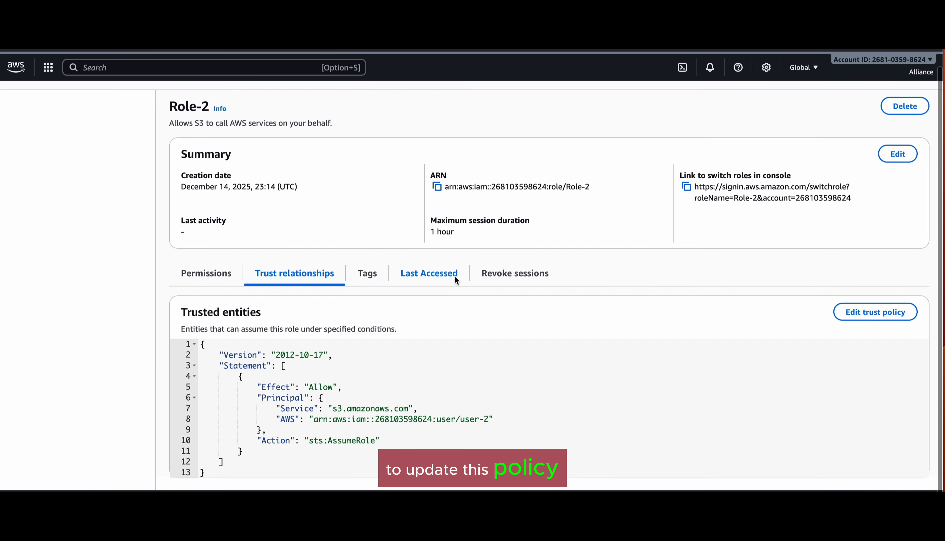
left_click(205, 258)
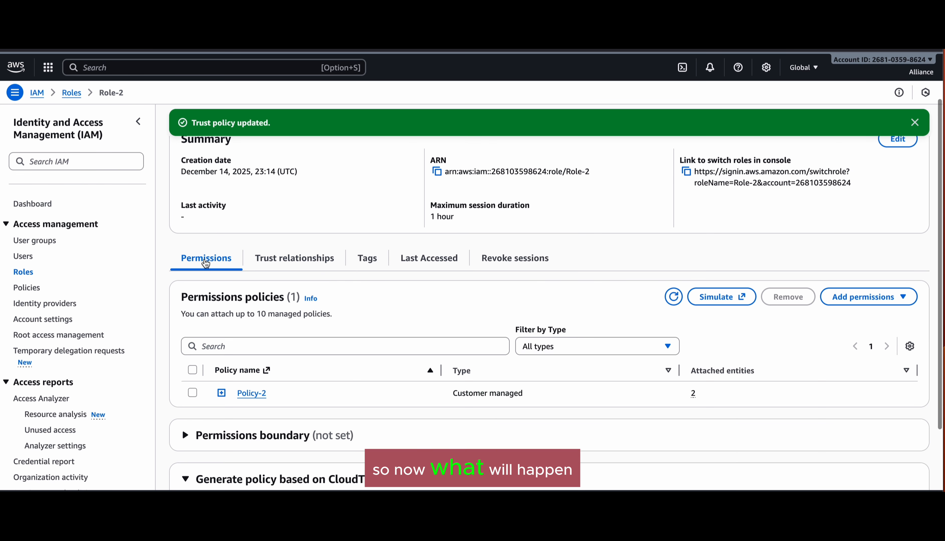
scroll(202, 268, "down", 3)
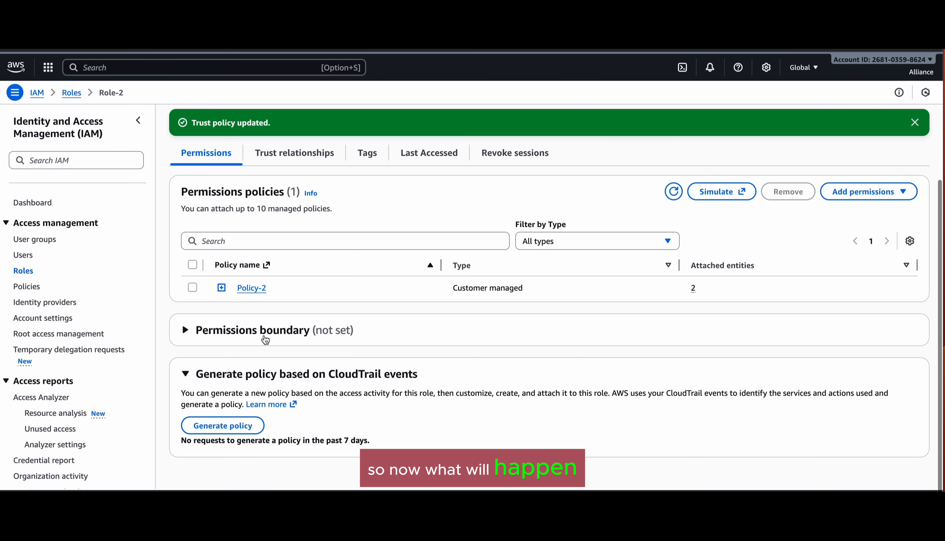
left_click(221, 288)
scroll(304, 342, "down", 1)
scroll(304, 342, "down", 2)
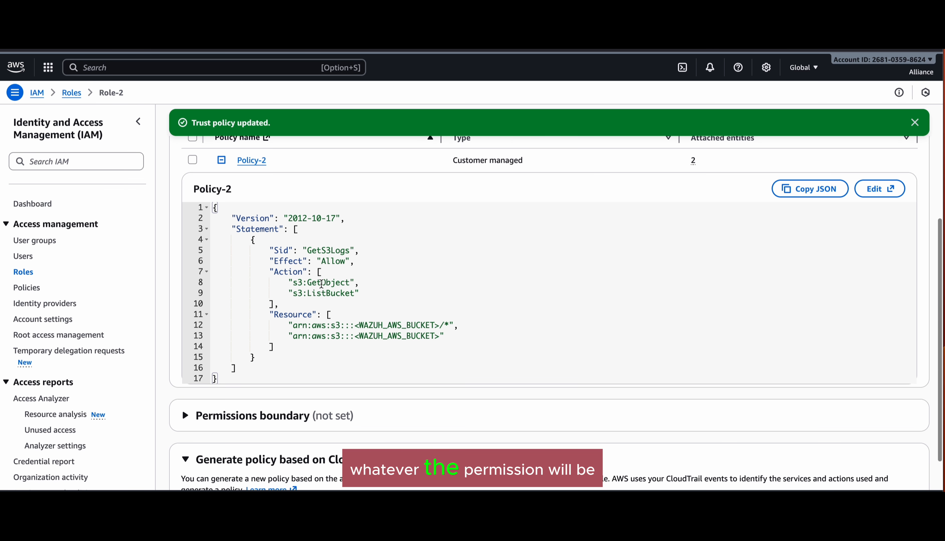
scroll(340, 306, "up", 8)
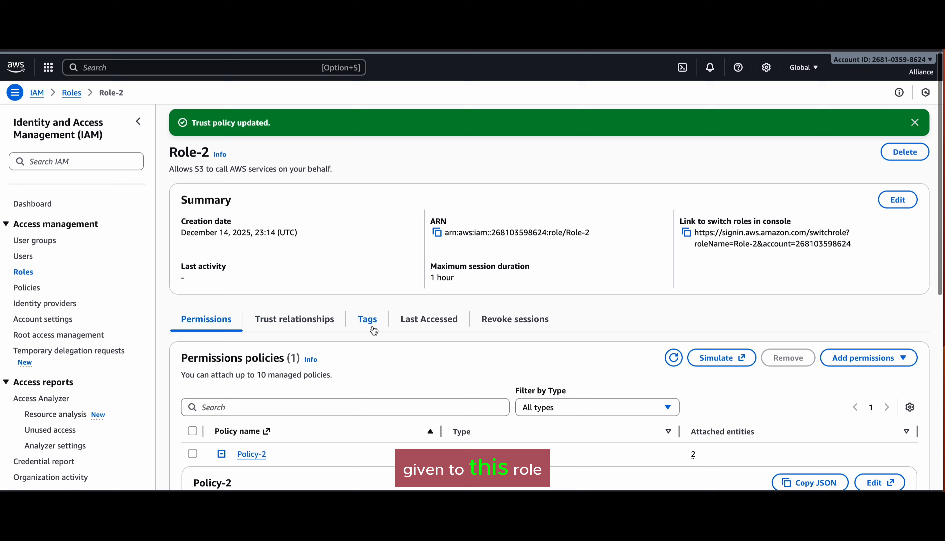
Step: Copy sts:AssumeRole from the trust policy, then open Policy-2's details page
left_click(312, 323)
scroll(311, 321, "down", 2)
scroll(311, 322, "up", 1)
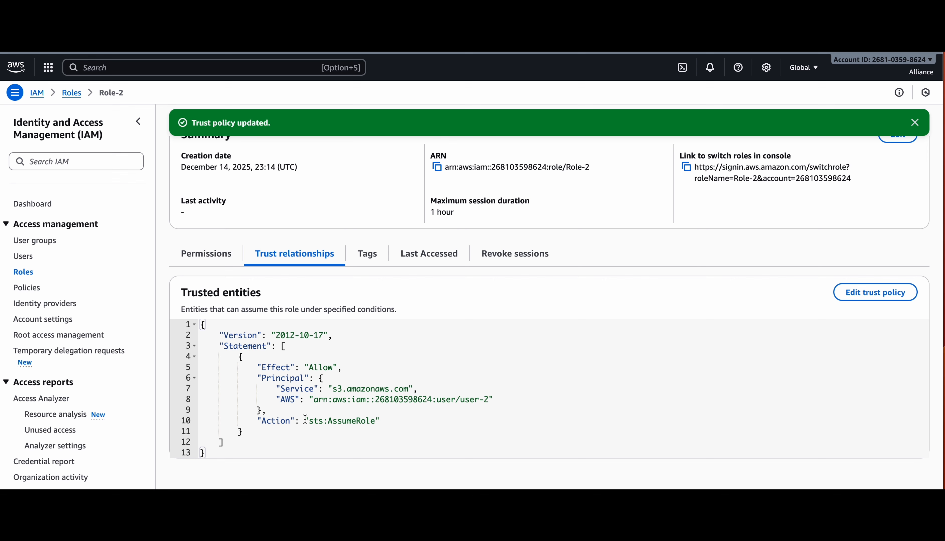
left_click_drag(305, 419, 380, 421)
key("super+c")
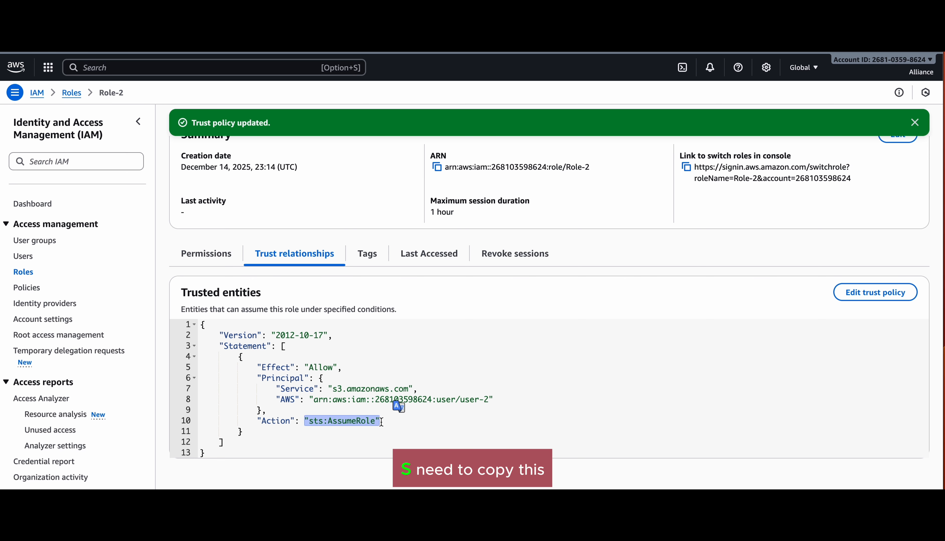
left_click(397, 428)
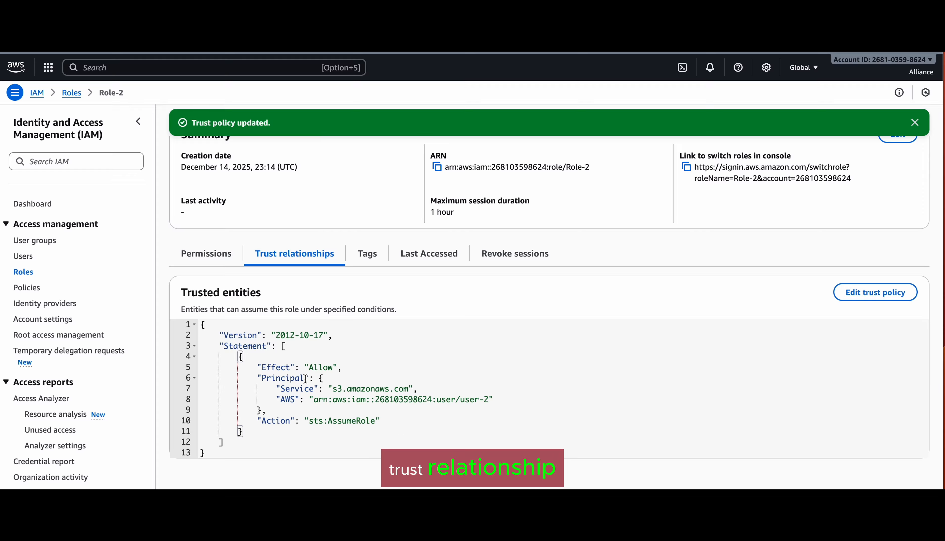
left_click(209, 262)
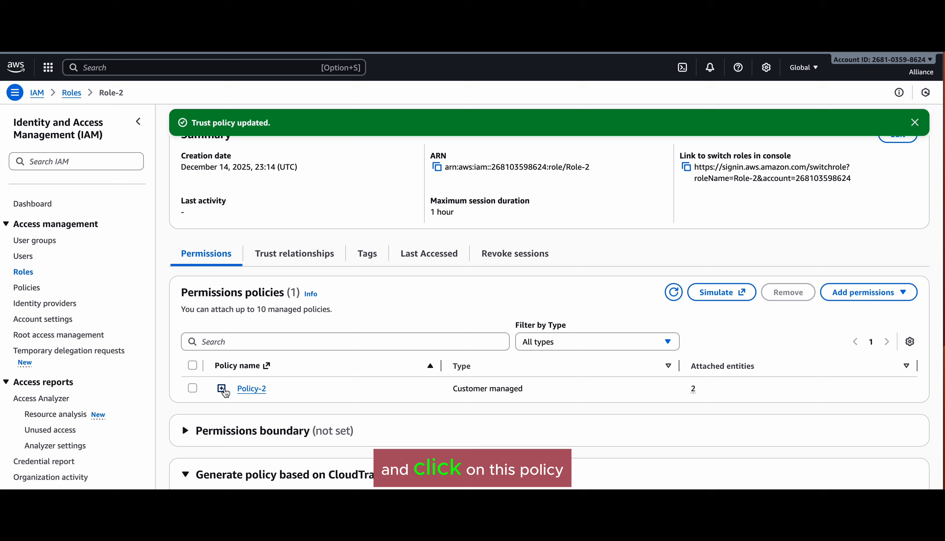
left_click(224, 391)
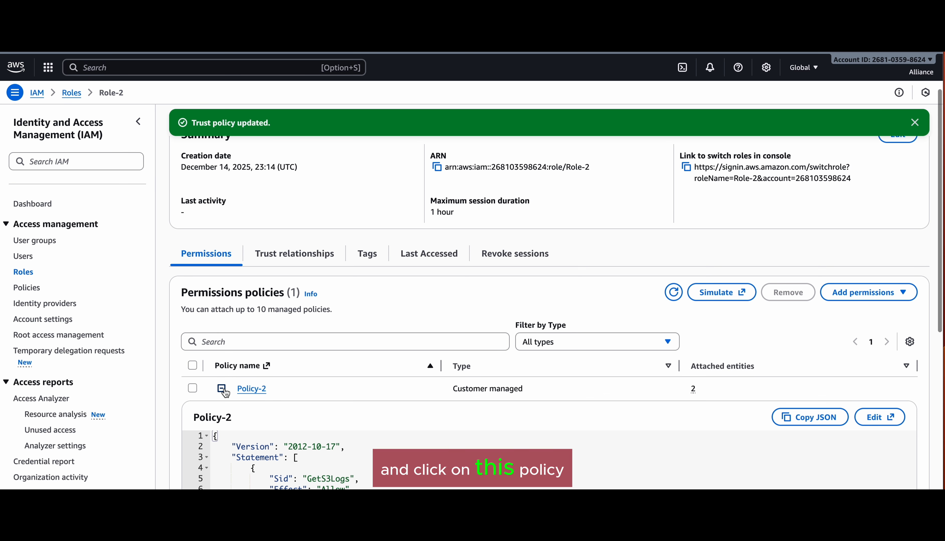
left_click(252, 390)
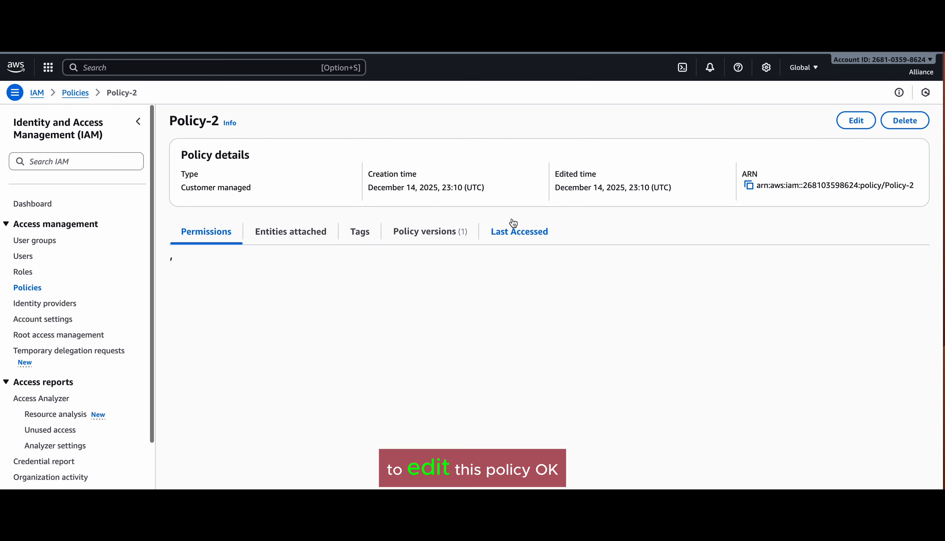
Step: Add a pasted sts:AssumeRole action after s3:ListBucket in Policy-2's JSON
left_click(856, 121)
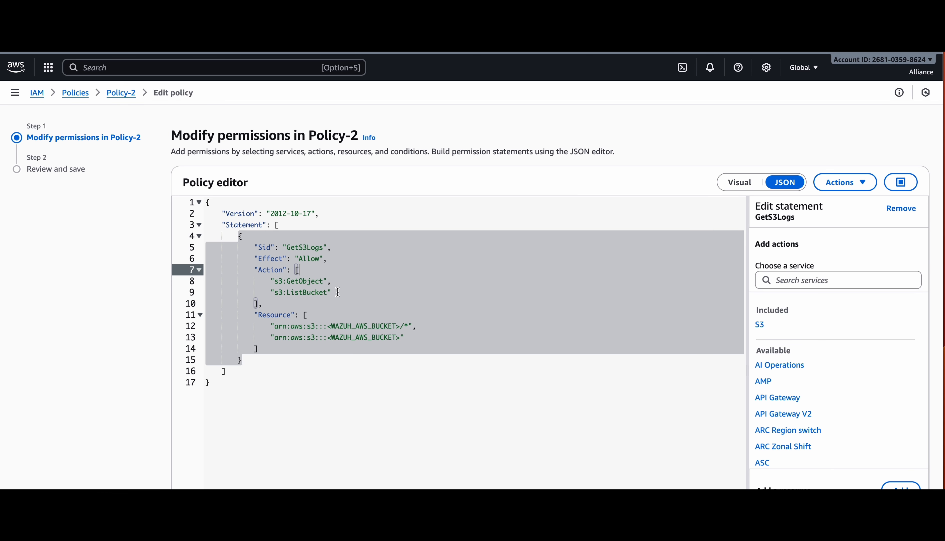
left_click(338, 293)
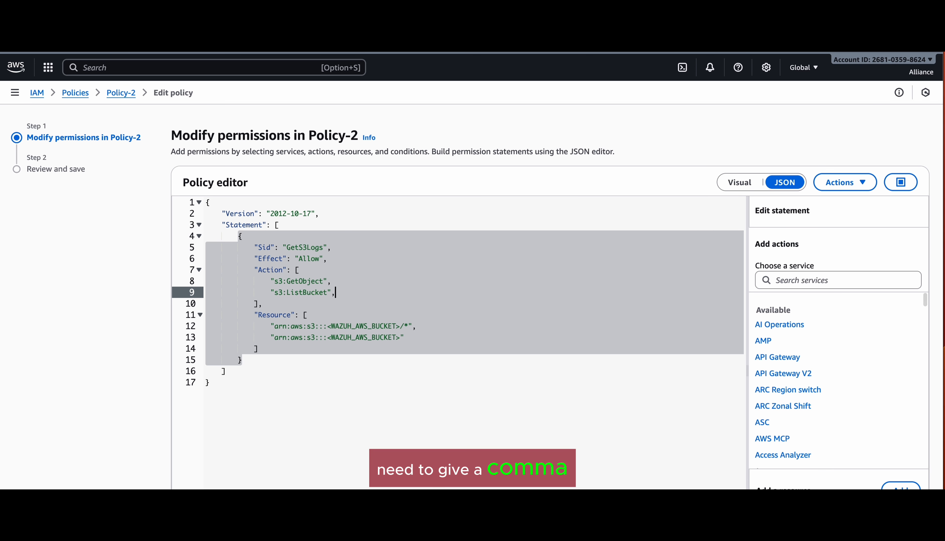
type(",")
key("Return")
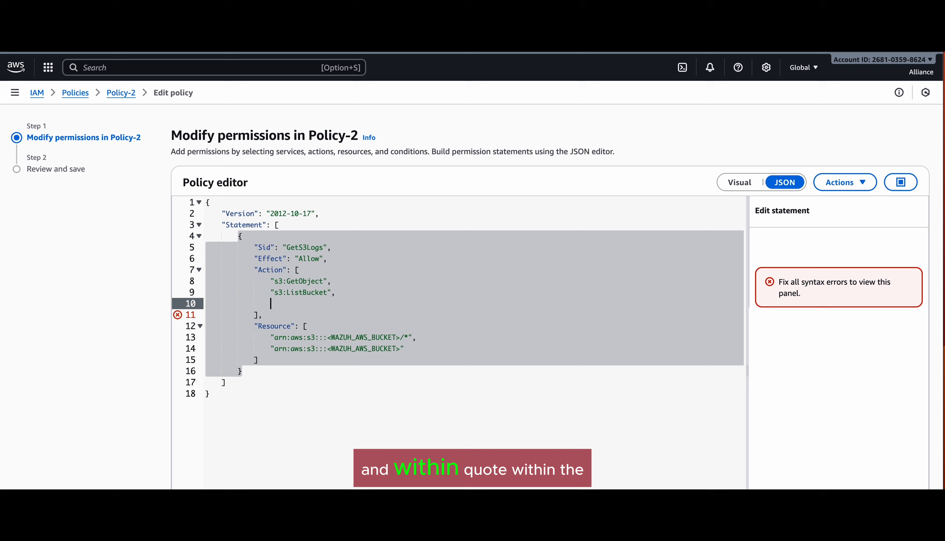
type("\"")
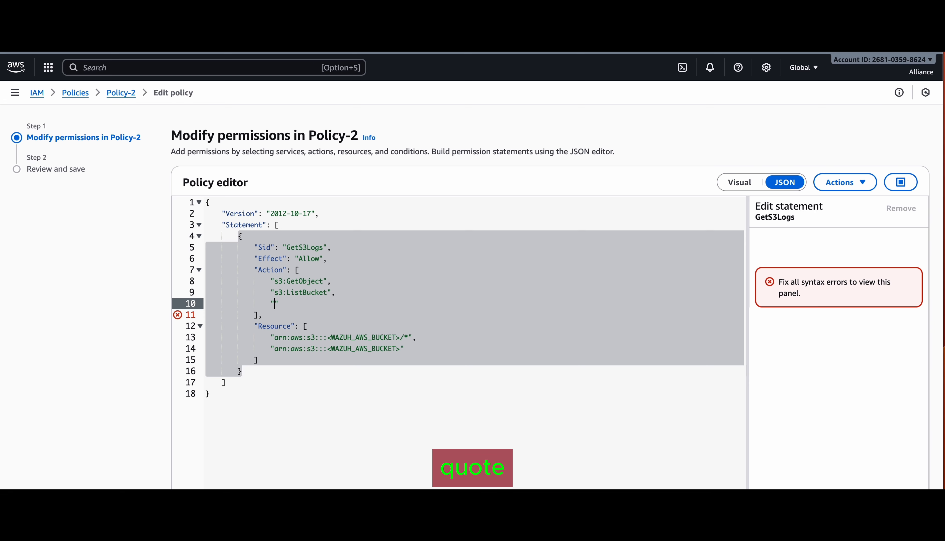
key("super+v")
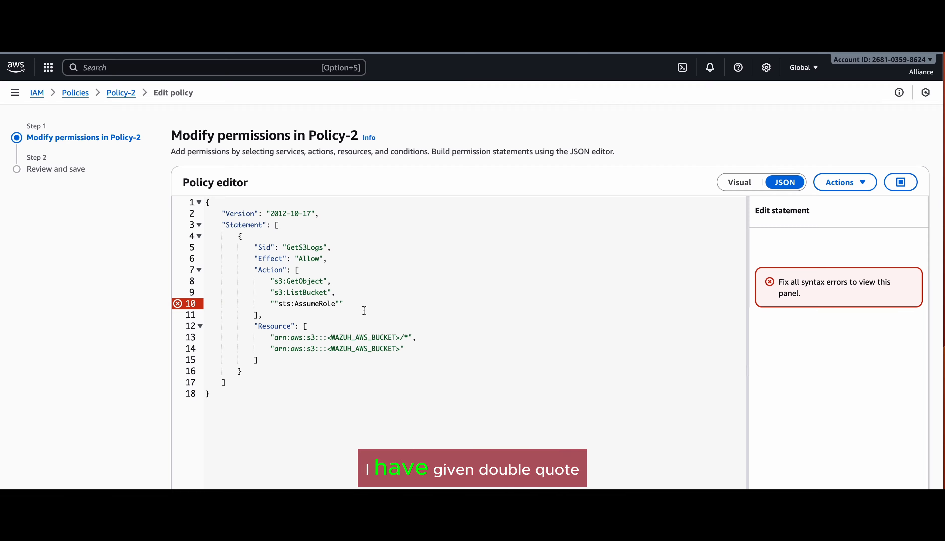
key("BackSpace")
type("\"")
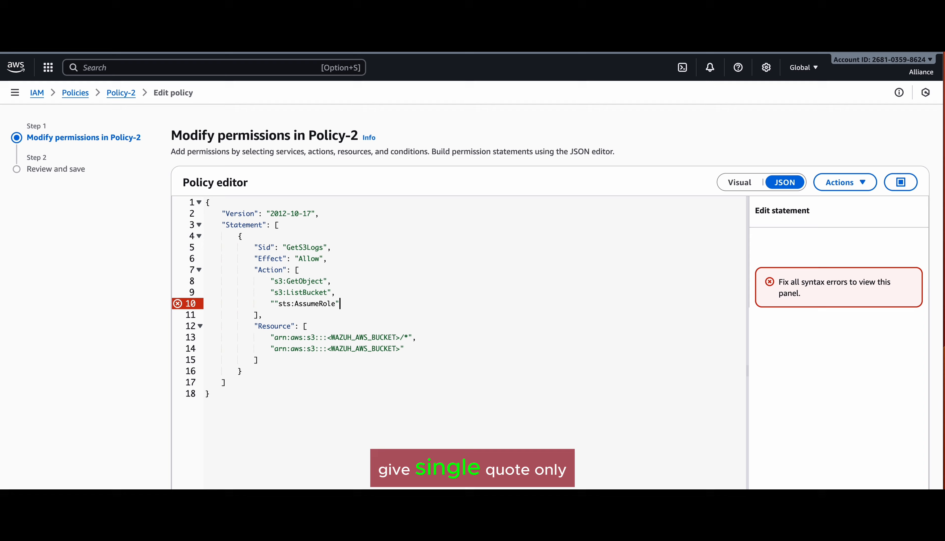
Step: Delete the extra leading quote before sts:AssumeRole on line 10 and review the remaining JSON
left_click(277, 304)
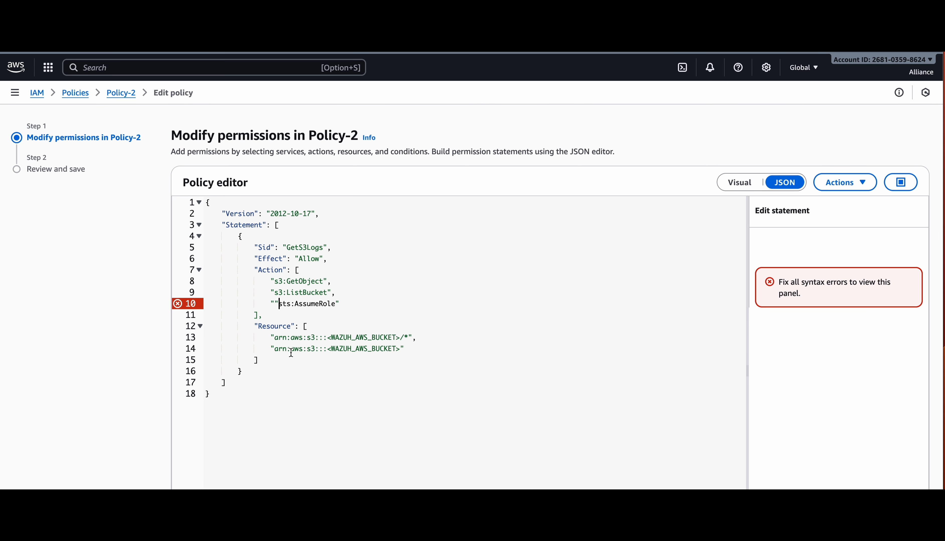
key("BackSpace")
key("Down")
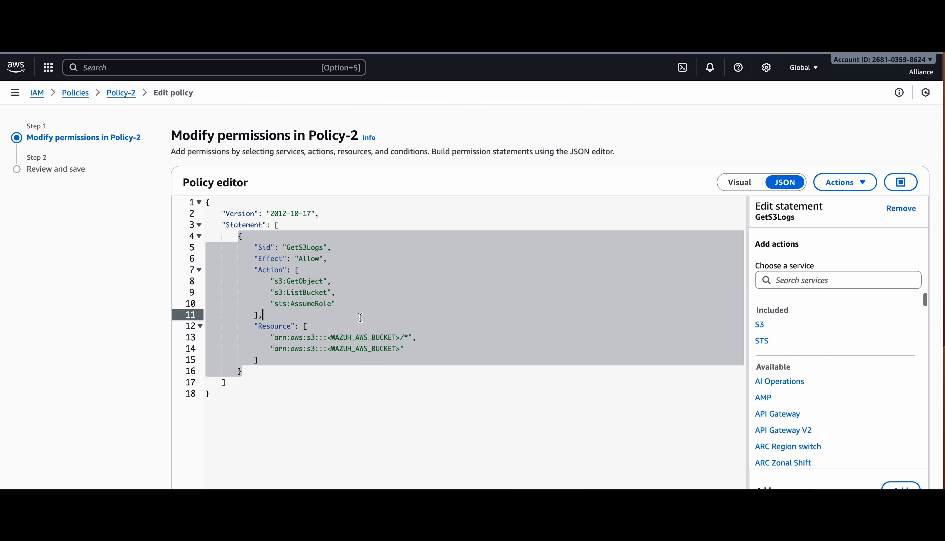
left_click(302, 389)
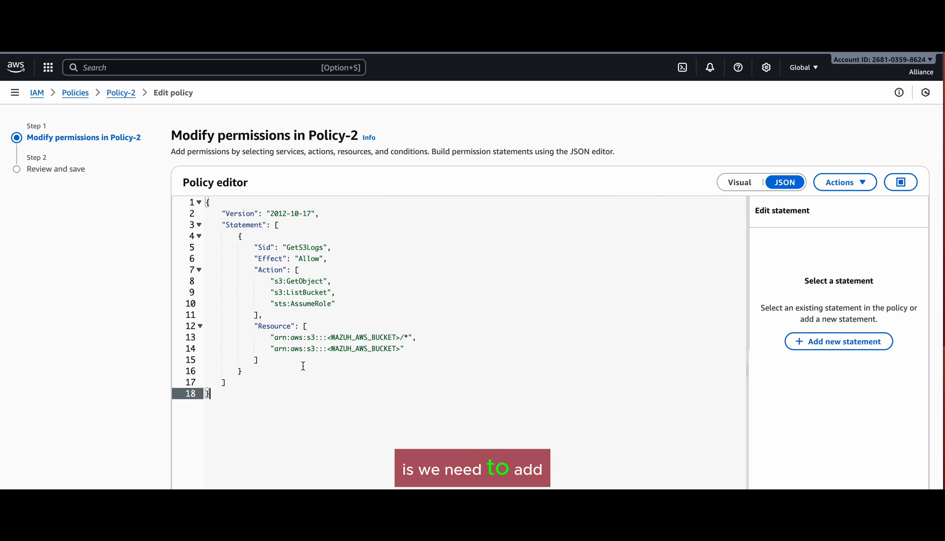
left_click(411, 348)
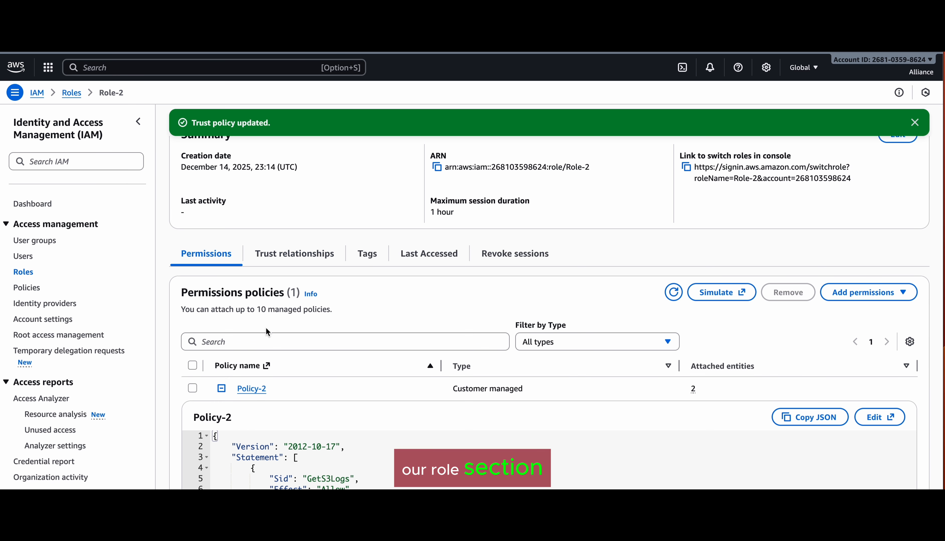
Step: Add Role-2's copied ARN as a new quoted Resource entry in Policy-2's JSON
scroll(262, 322, "up", 2)
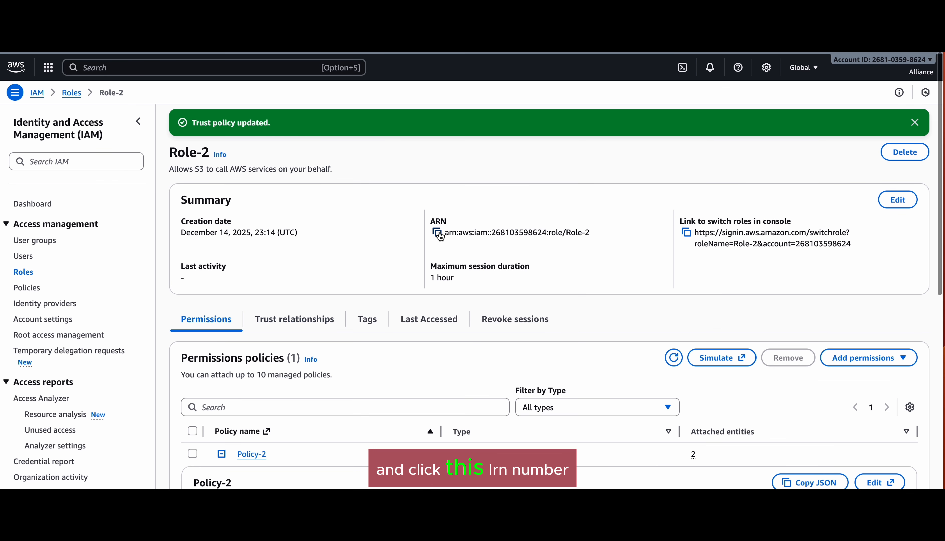
left_click(437, 235)
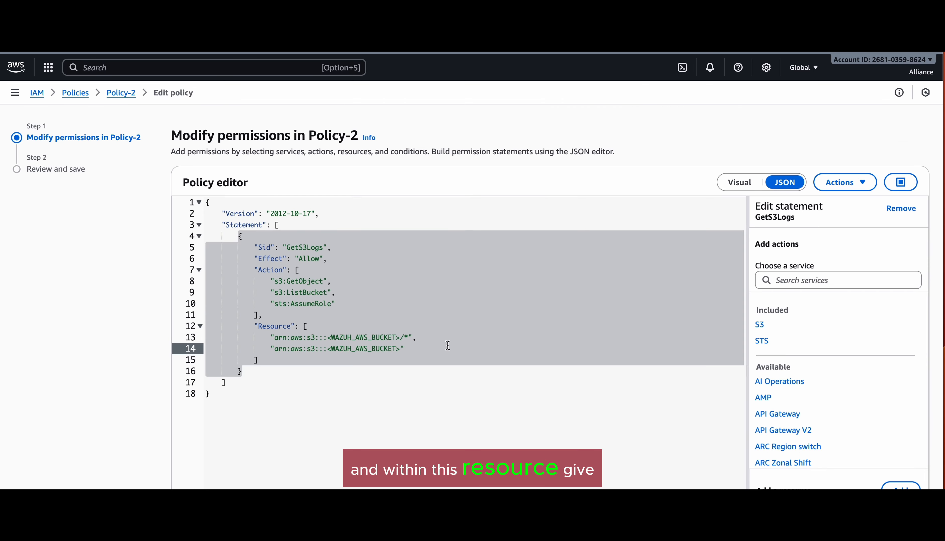
type(",")
key("Return")
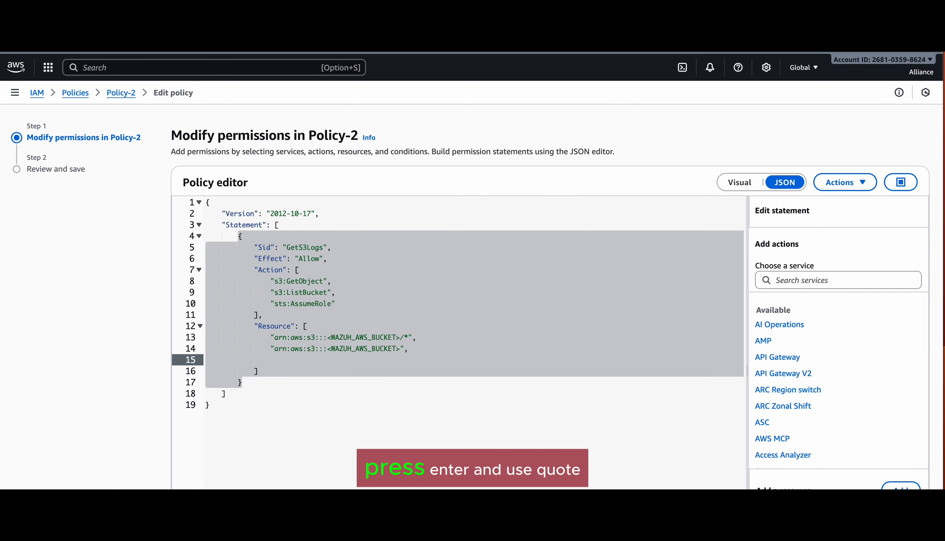
type("\"")
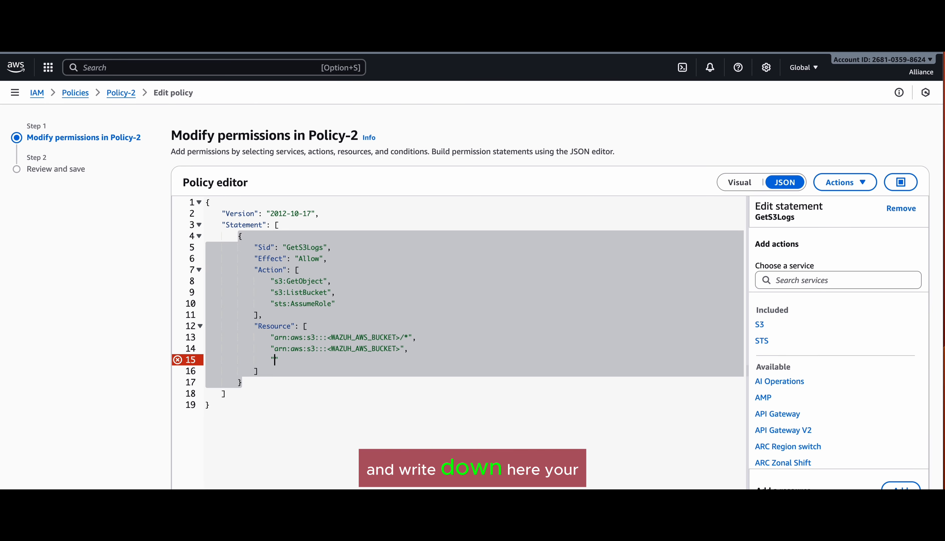
key("super+v")
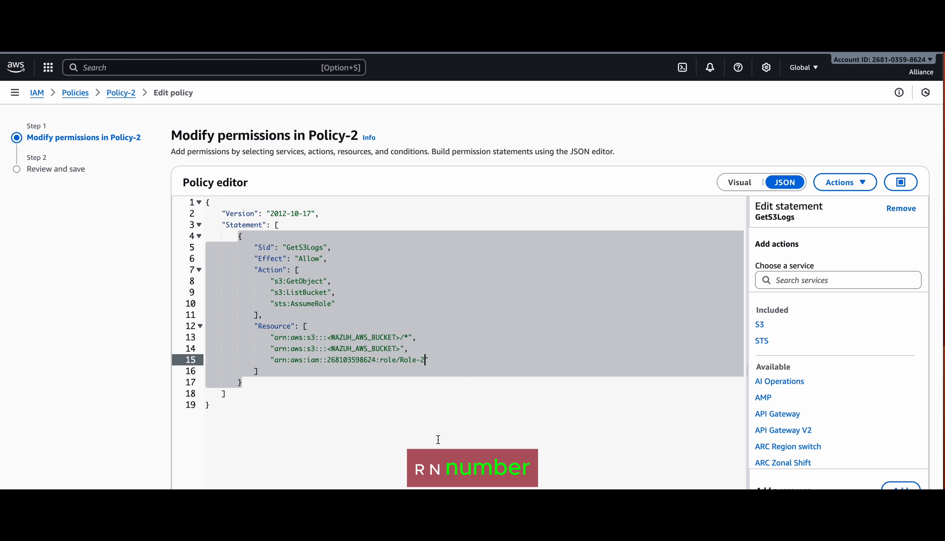
left_click(443, 420)
Step: Review and save the updated Policy-2
scroll(585, 416, "down", 3)
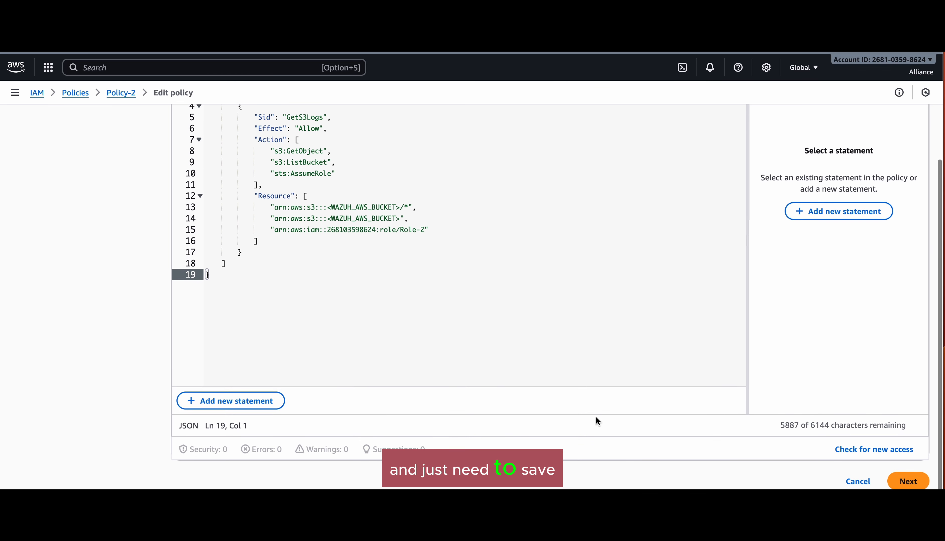
left_click(907, 484)
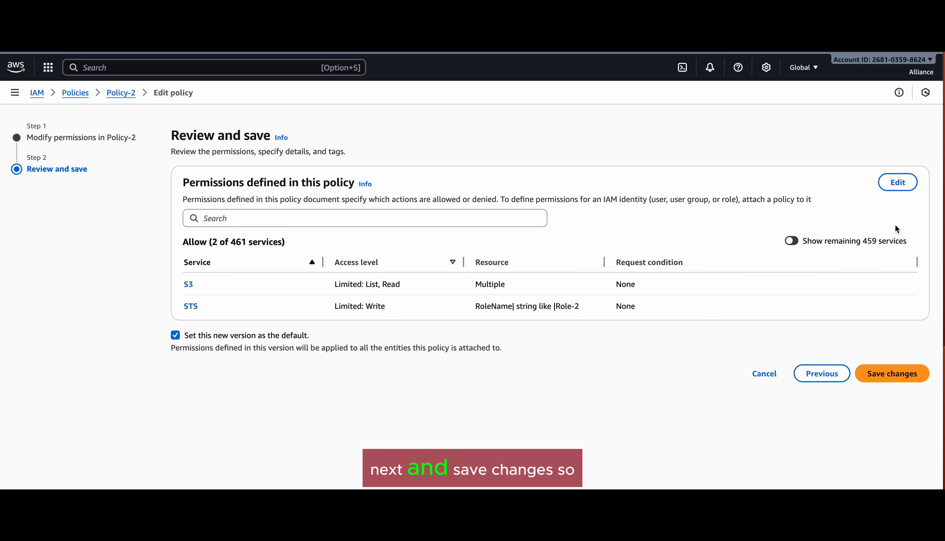
left_click(886, 377)
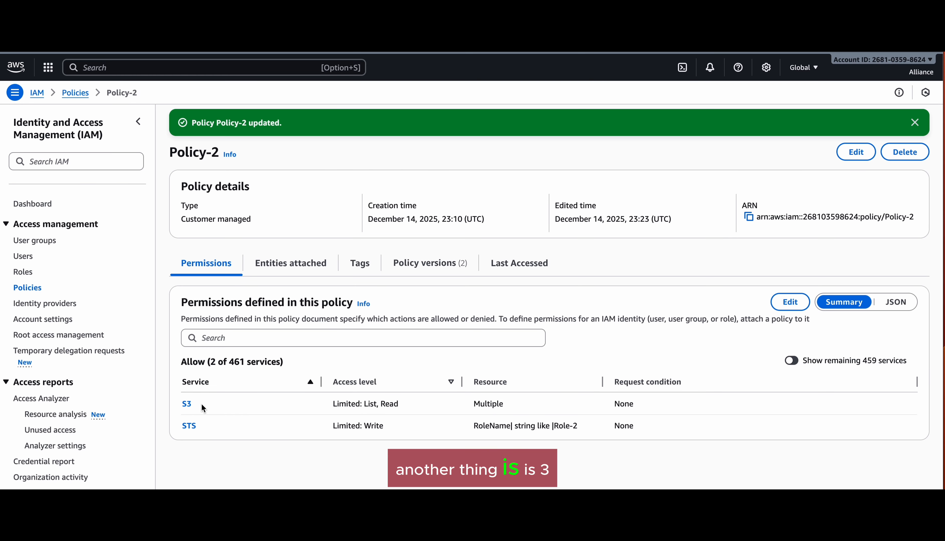
Step: Inspect Role-2's trust policy and its trusted user ARN
mouse_move(196, 403)
left_mouse_down()
mouse_move(172, 405)
mouse_move(191, 389)
left_mouse_up()
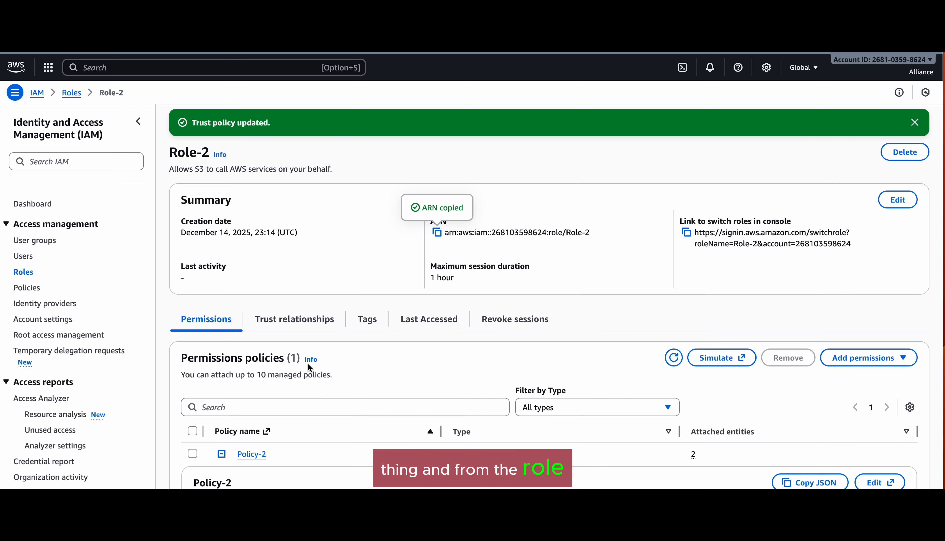
scroll(308, 363, "down", 3)
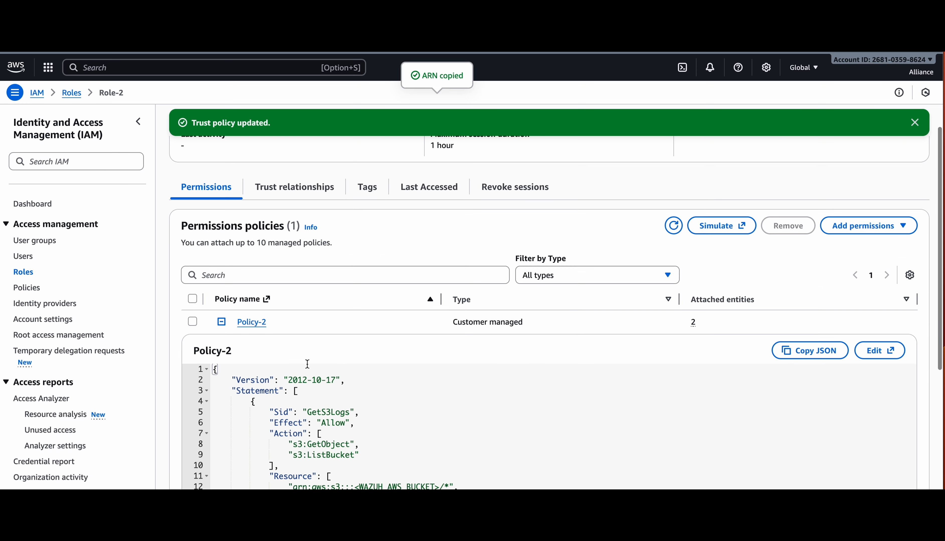
left_click(222, 322)
left_click(294, 187)
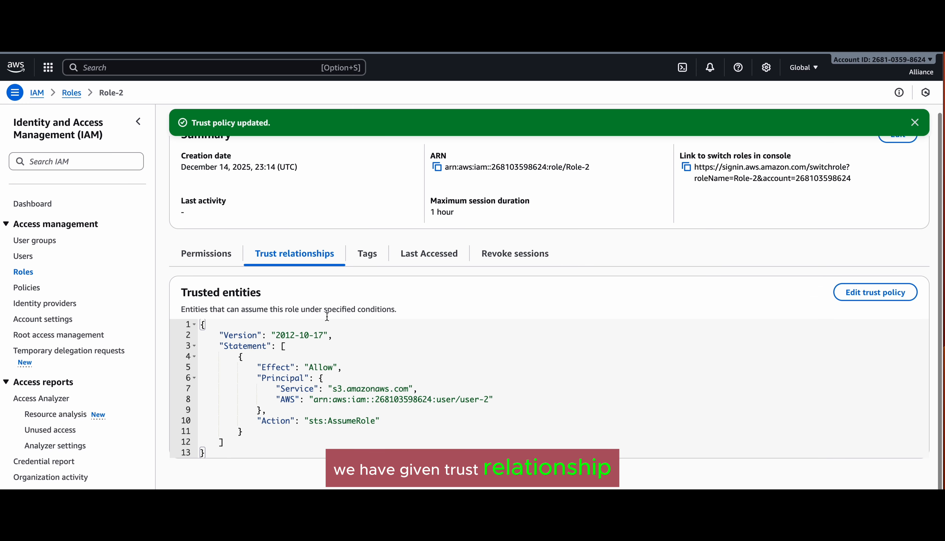
left_click_drag(311, 400, 495, 405)
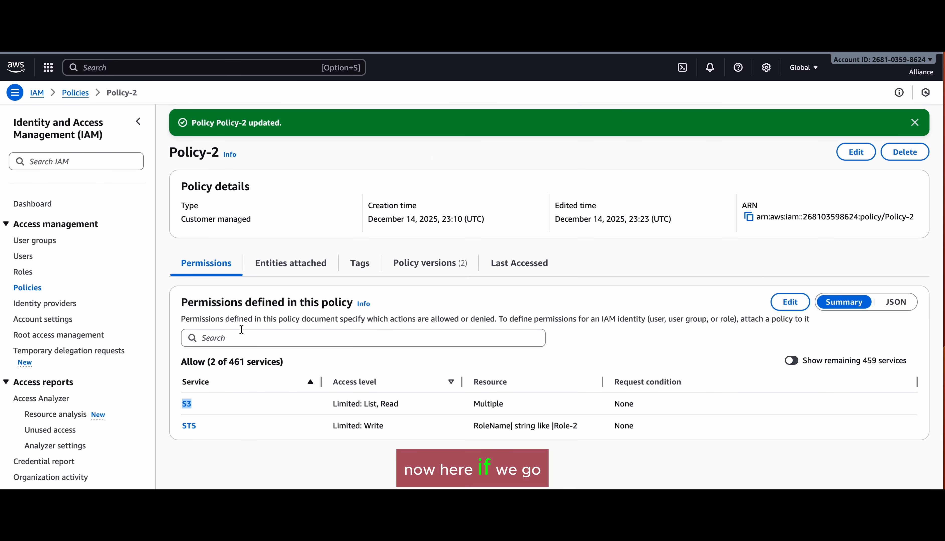
Step: Preview Version 2's JSON in Policy-2's version history, checking the s3:GetObject action
left_click(420, 265)
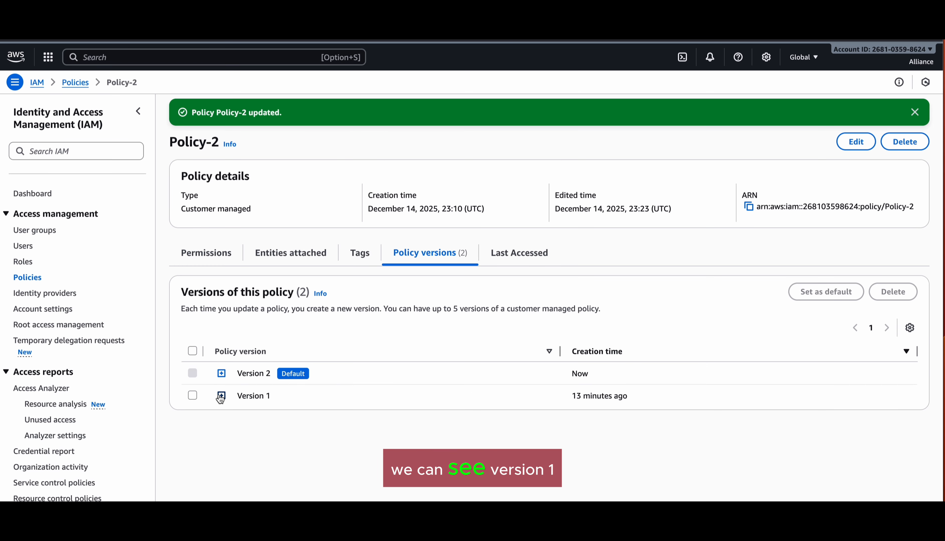
left_click(221, 374)
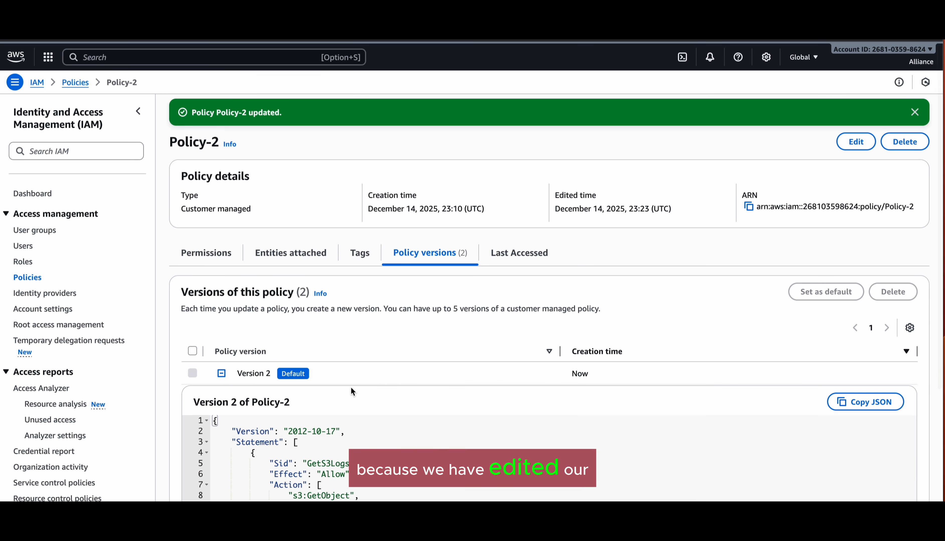
scroll(351, 387, "down", 5)
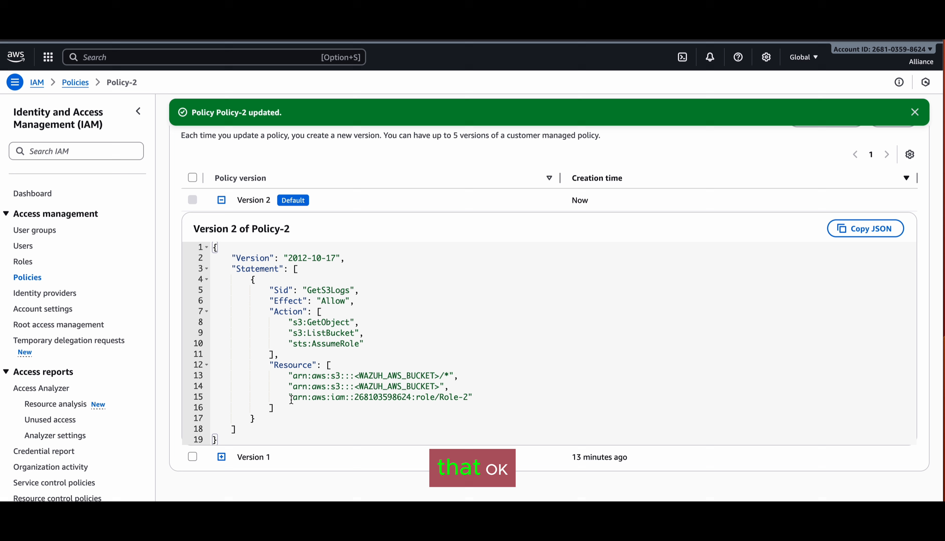
left_click_drag(298, 322, 359, 347)
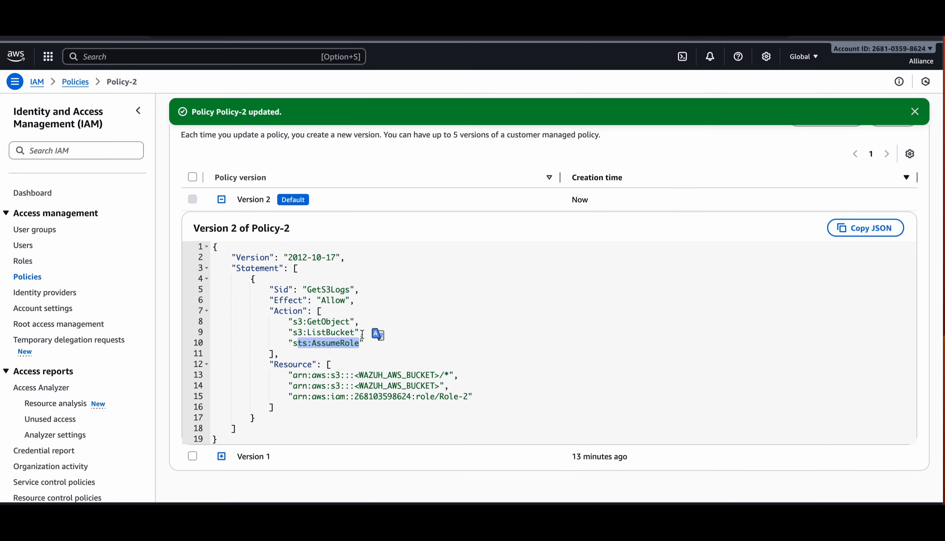
left_click(367, 332)
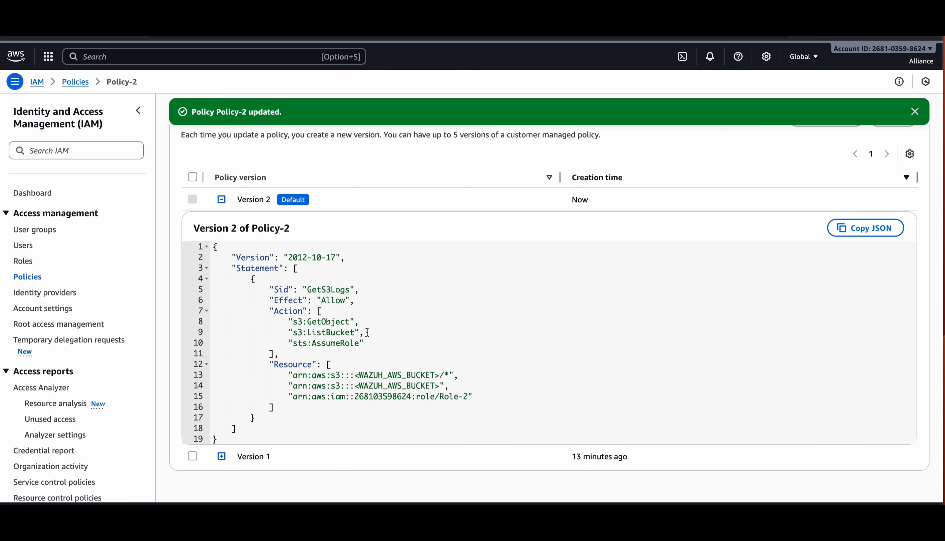
scroll(823, 298, "up", 5)
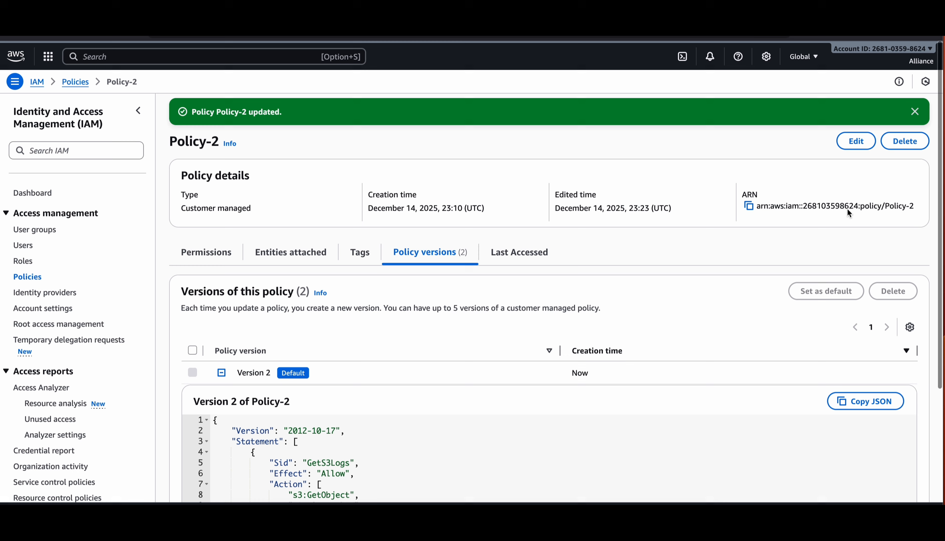
Step: Add "s3:DeleteObject", as a new action line after s3:ListBucket in Policy-2
left_click(854, 144)
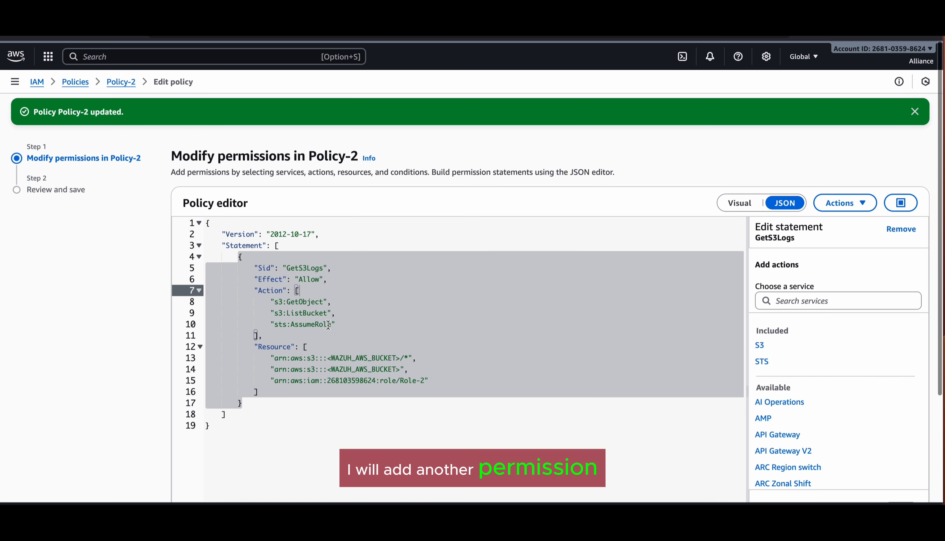
left_click(344, 315)
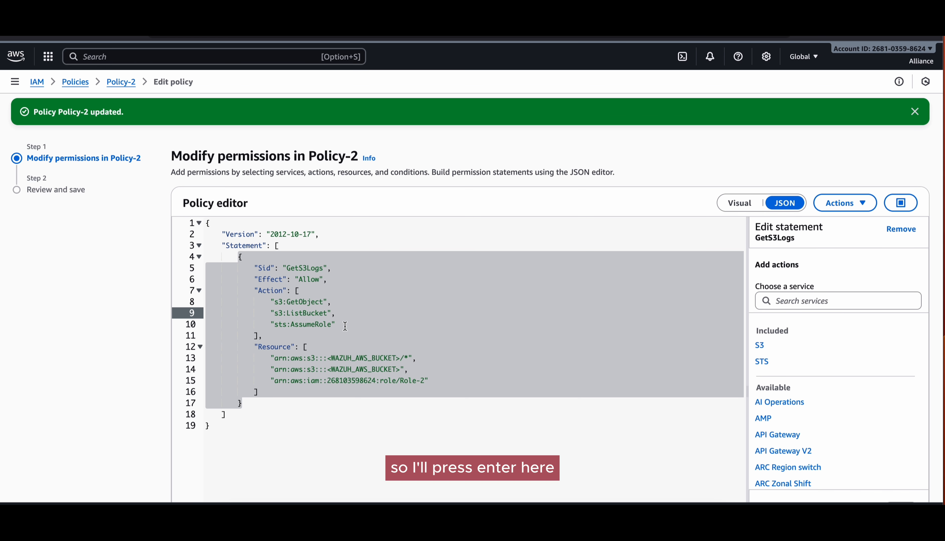
key("Return")
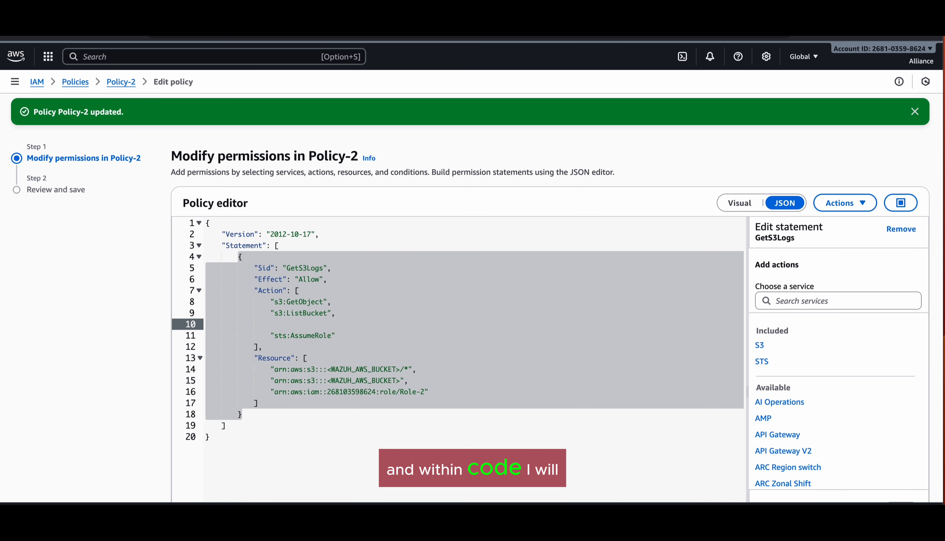
type("\"")
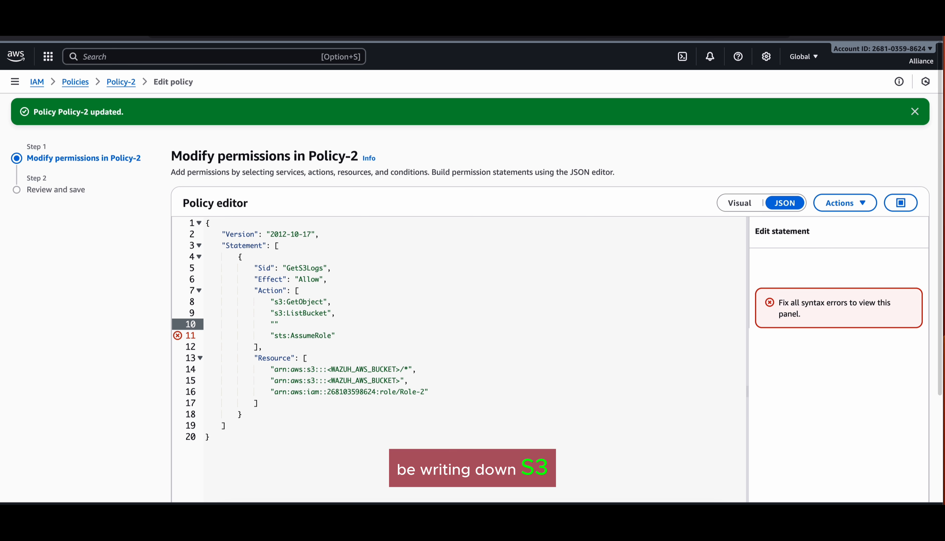
type("s3")
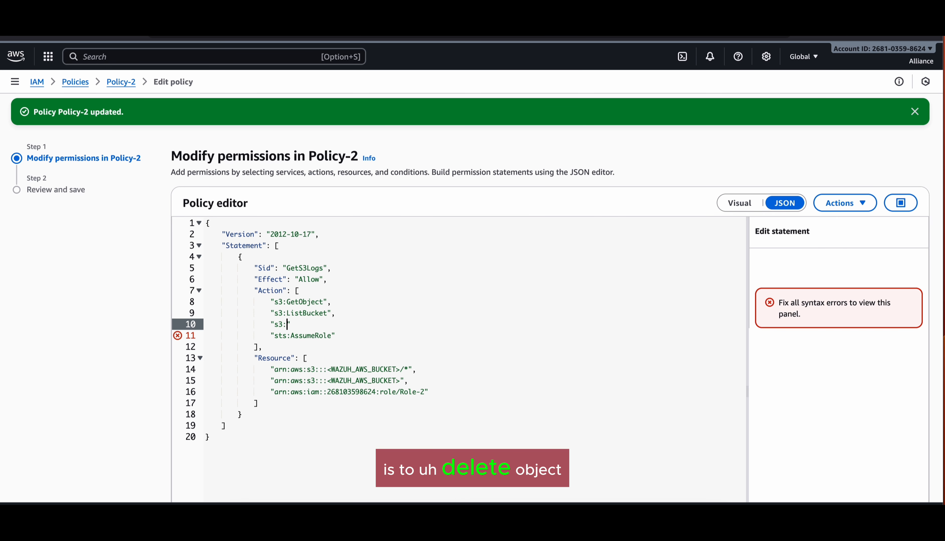
type(":DeleteOb")
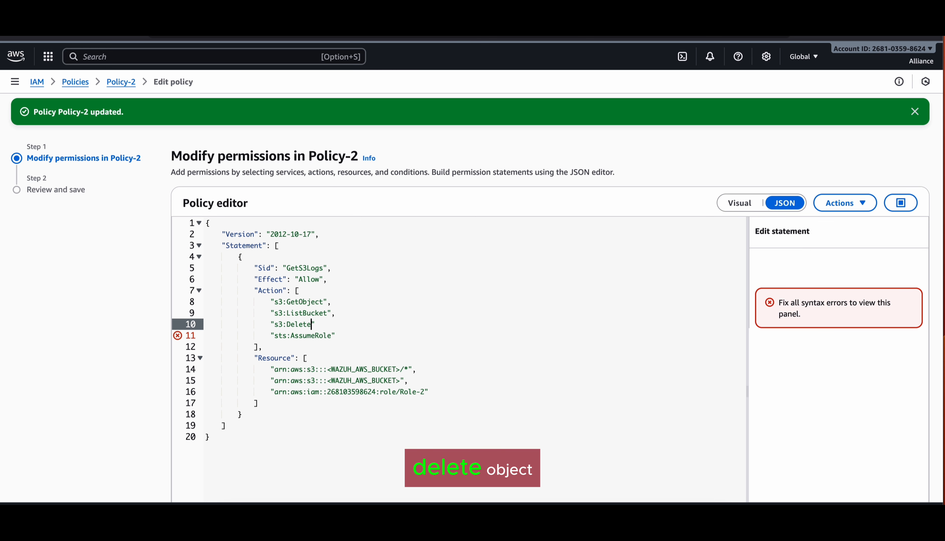
type("ject")
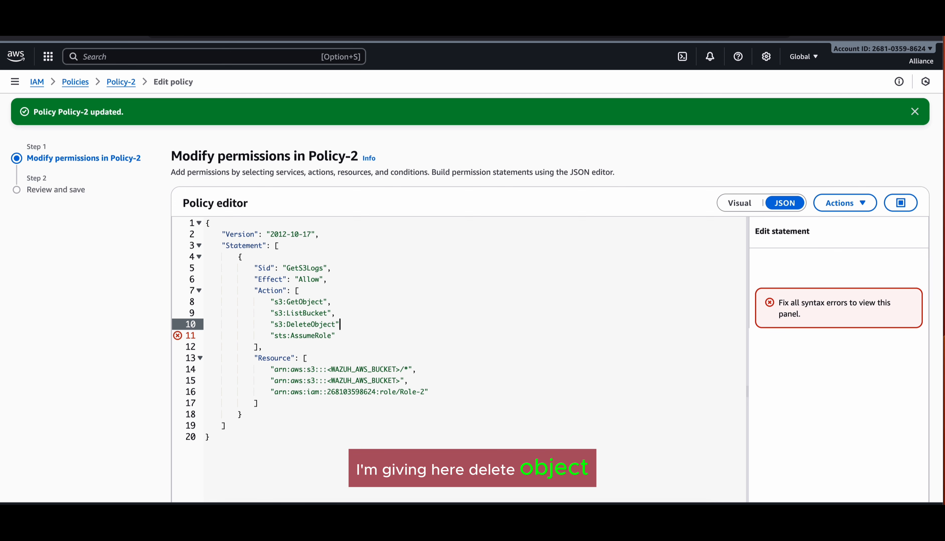
type(",")
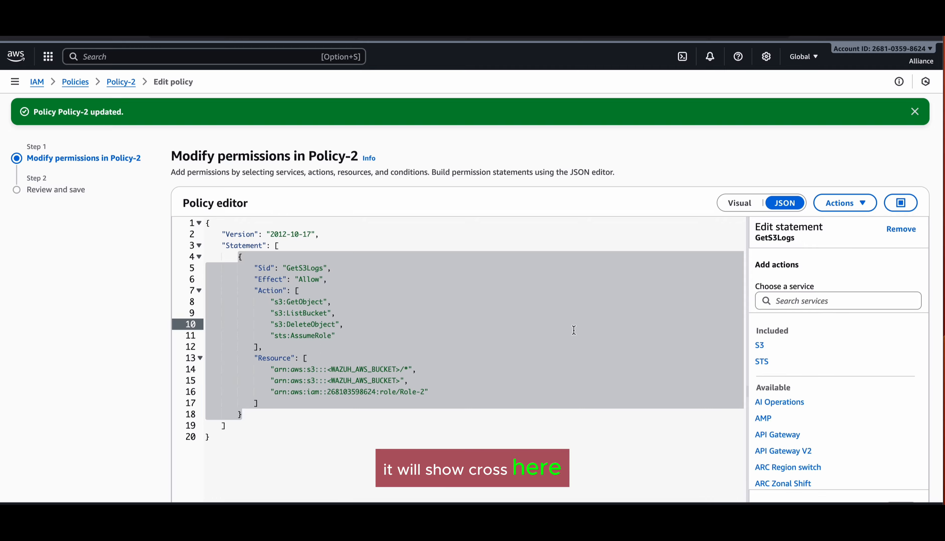
Step: Review and save Policy-2 as a new version
scroll(666, 182, "down", 5)
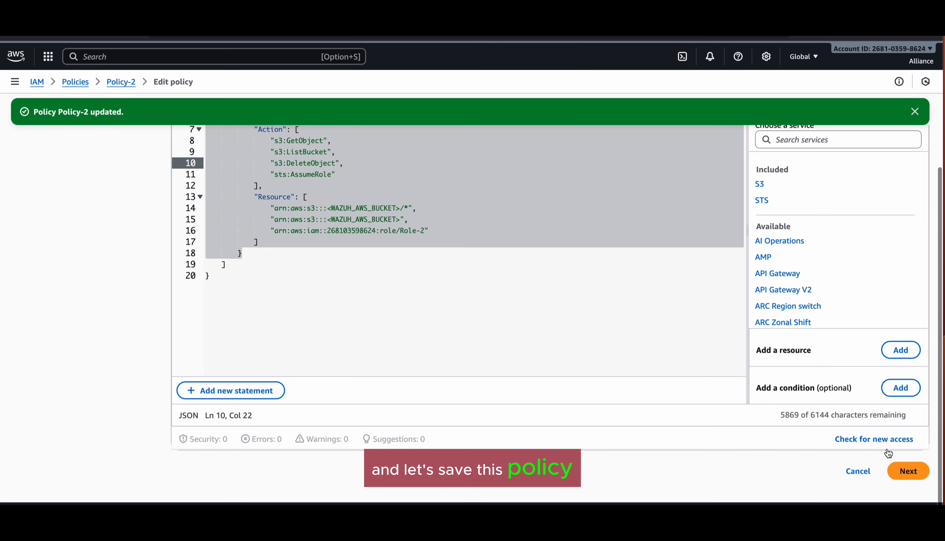
left_click(908, 471)
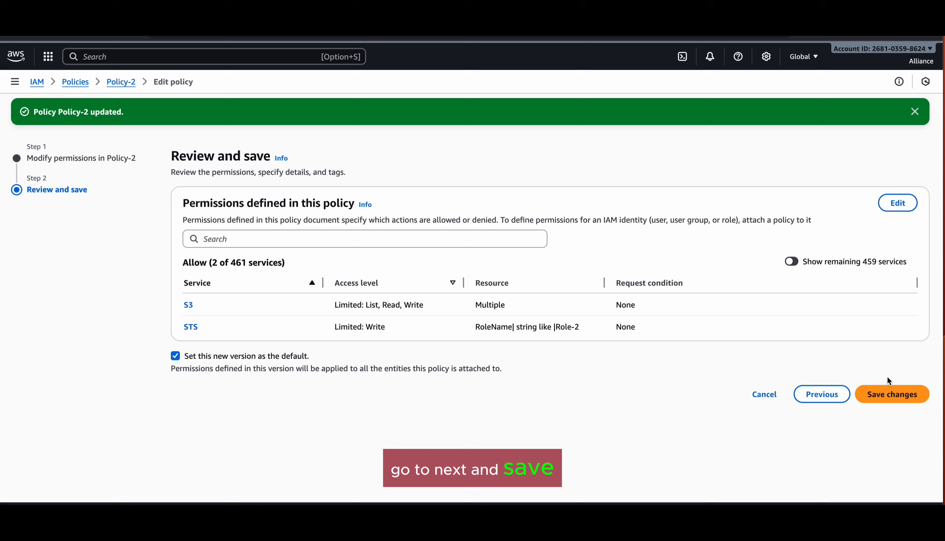
left_click(887, 394)
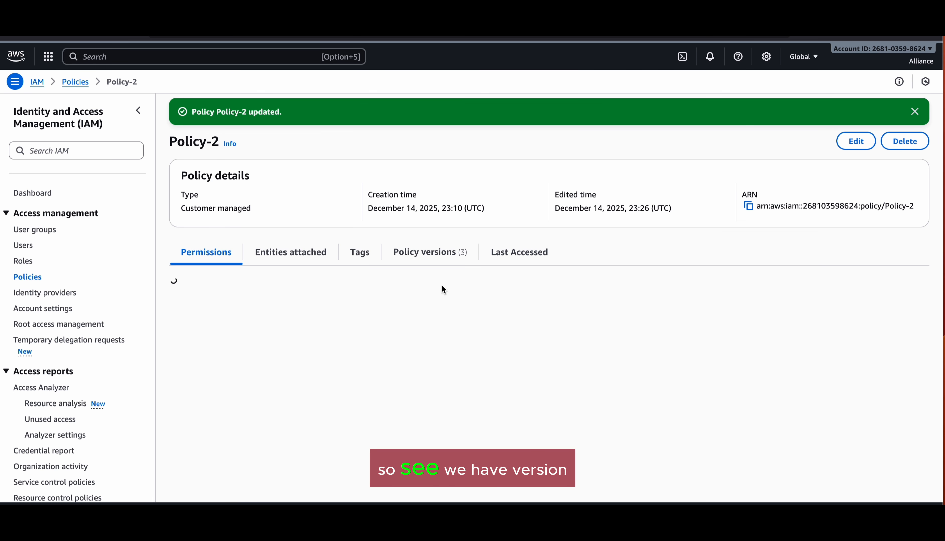
Step: Expand Policy-2's Version 3 and check its S3 actions, sts:AssumeRole and Role-2 resource ARN
left_click(436, 260)
left_click(222, 373)
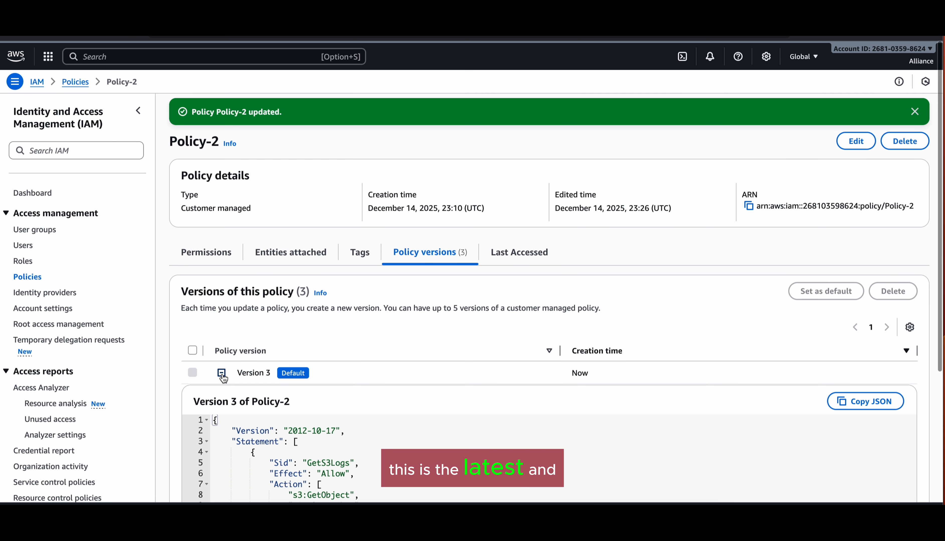
scroll(305, 416, "down", 5)
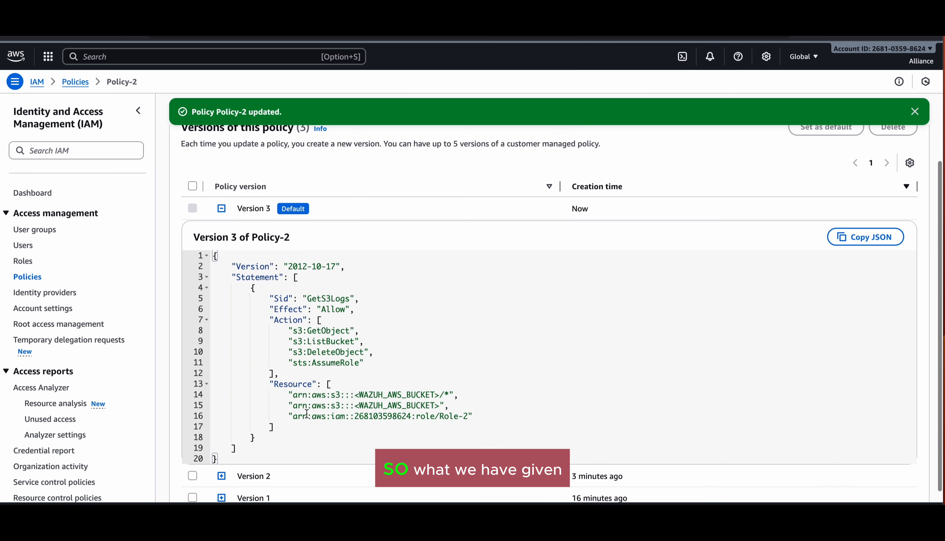
left_click_drag(316, 329, 350, 350)
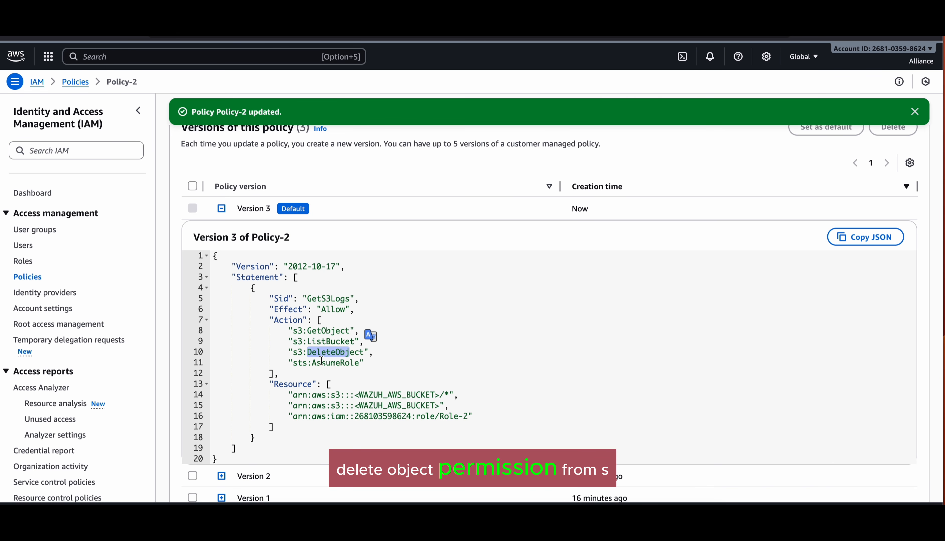
left_click_drag(289, 330, 303, 353)
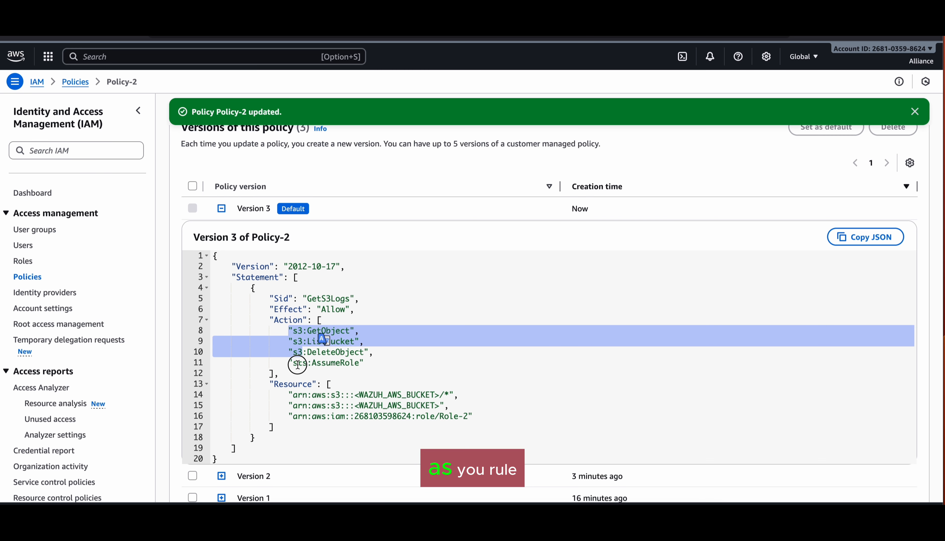
double_click(298, 363)
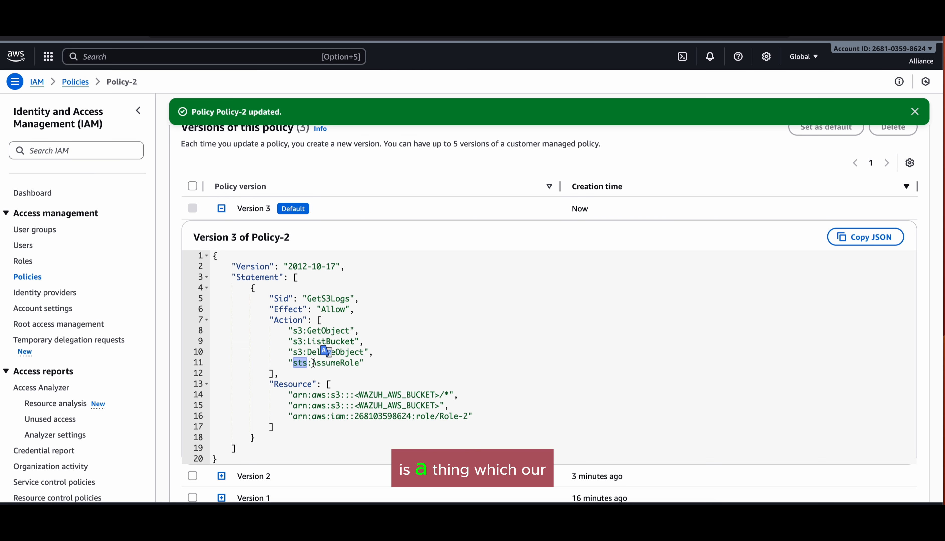
left_click_drag(313, 363, 362, 363)
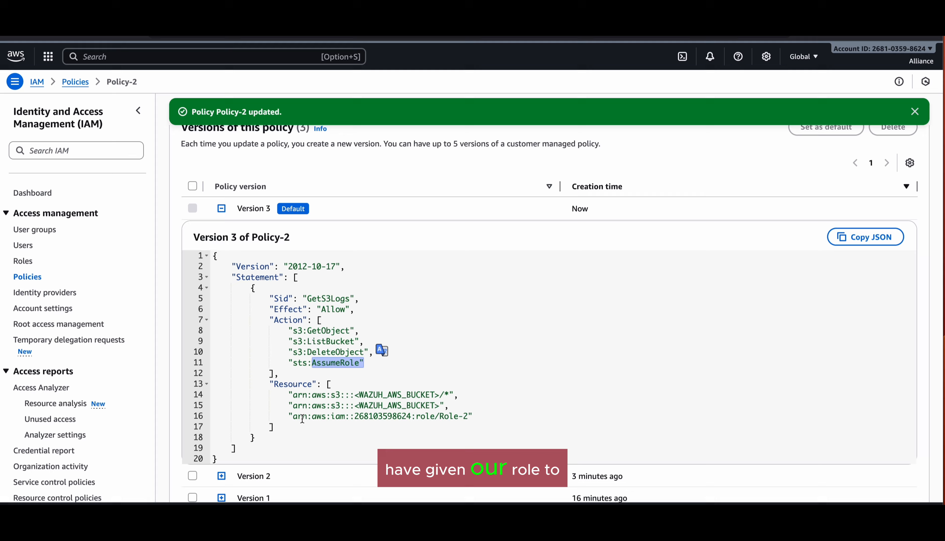
left_click_drag(295, 416, 471, 416)
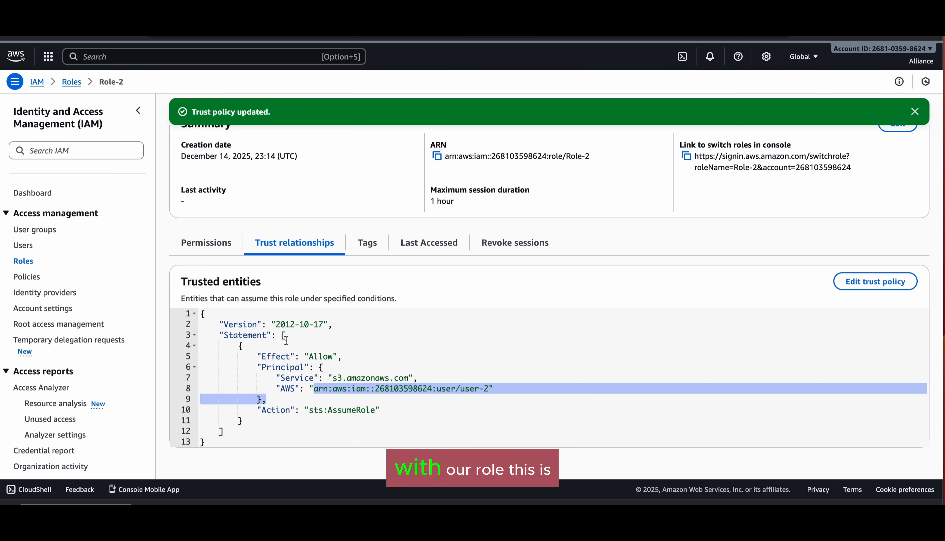
Step: Check Role-2's attached policies and the user principal trusted in its trust policy
left_click(208, 245)
scroll(267, 236, "up", 2)
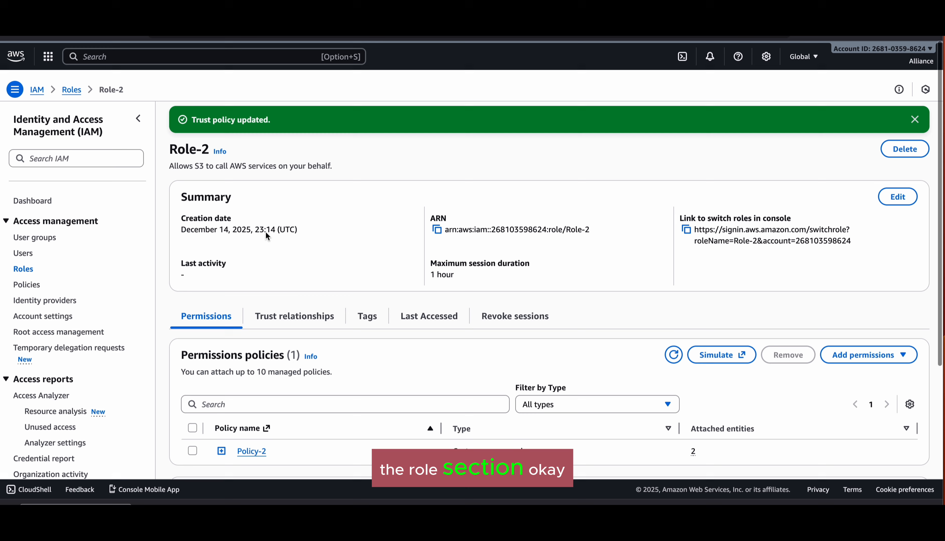
scroll(222, 287, "down", 5)
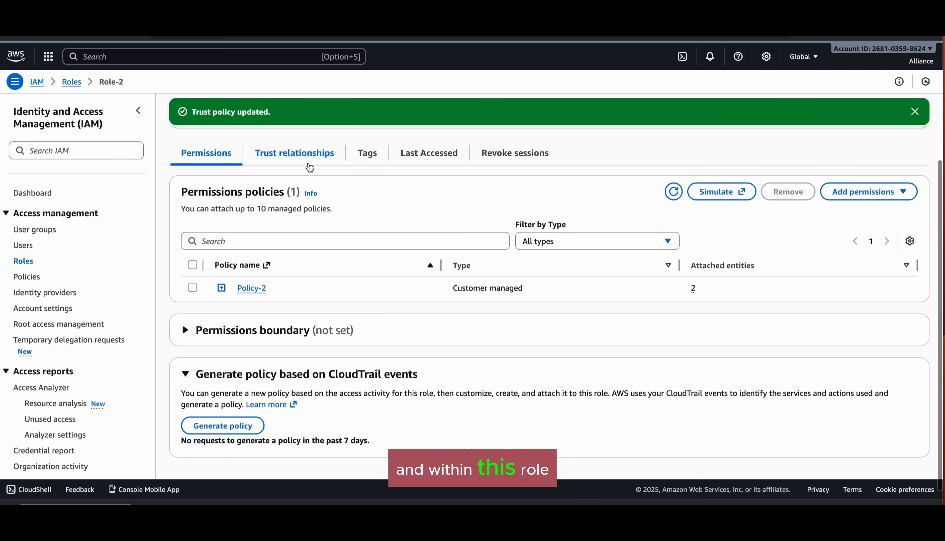
left_click(310, 165)
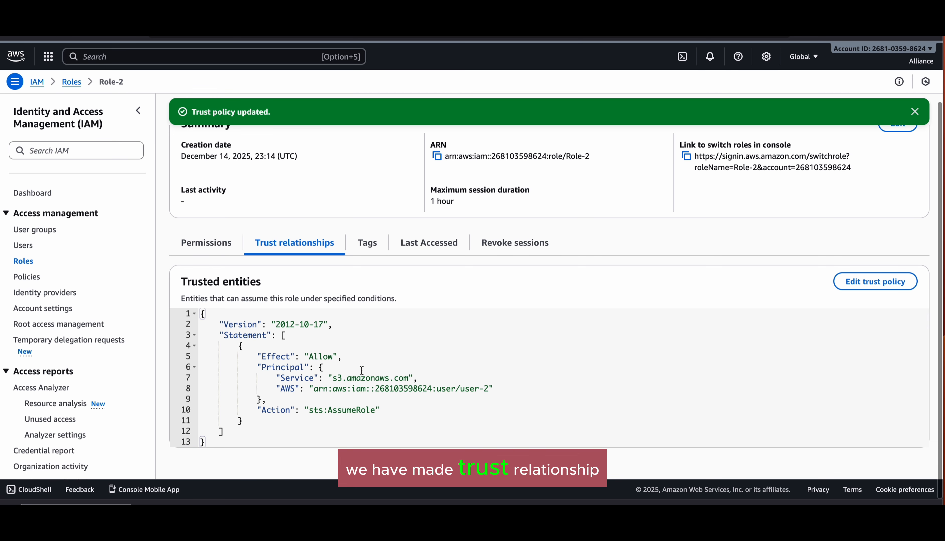
left_click_drag(281, 390, 495, 389)
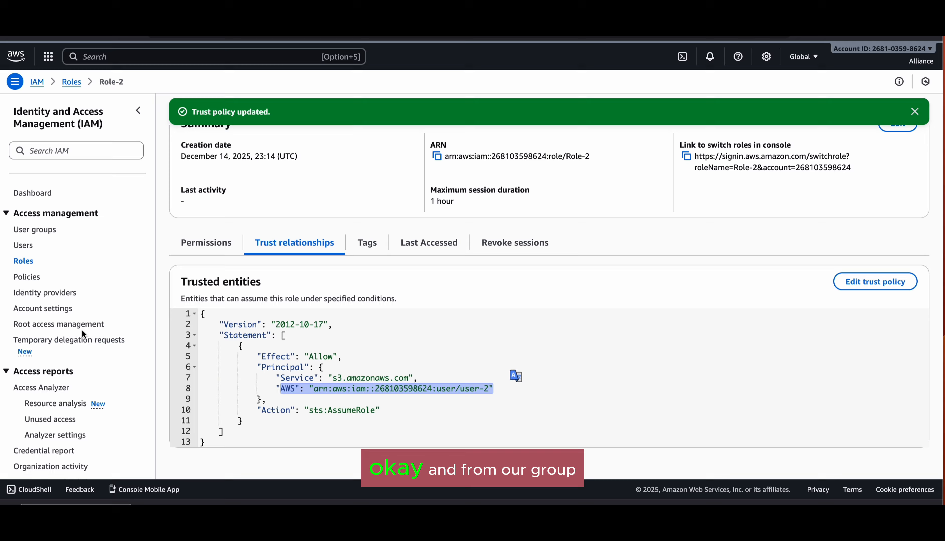
Step: Confirm user-group-2 has Policy-2 attached and contains user-2, then view the IAM users list
left_click(44, 232)
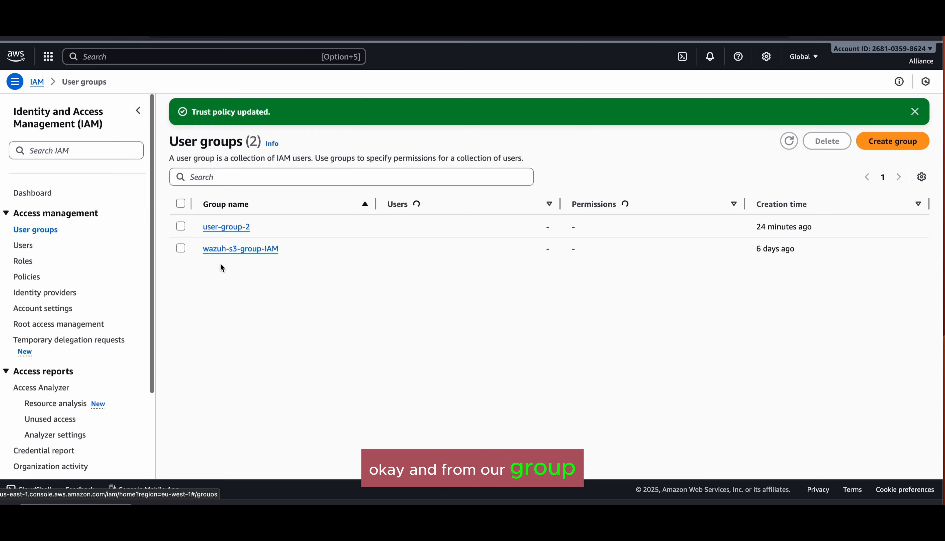
left_click(248, 228)
left_click(254, 229)
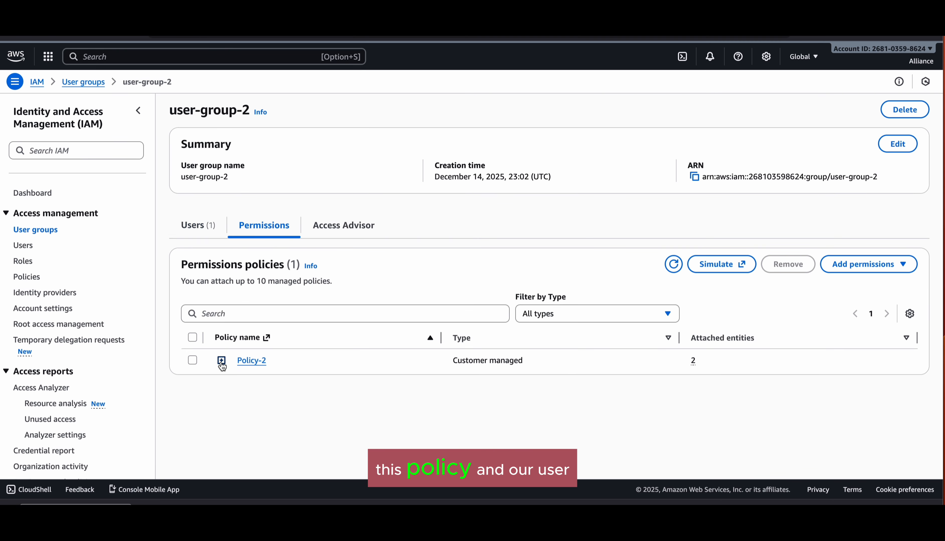
left_click(222, 361)
left_click(208, 226)
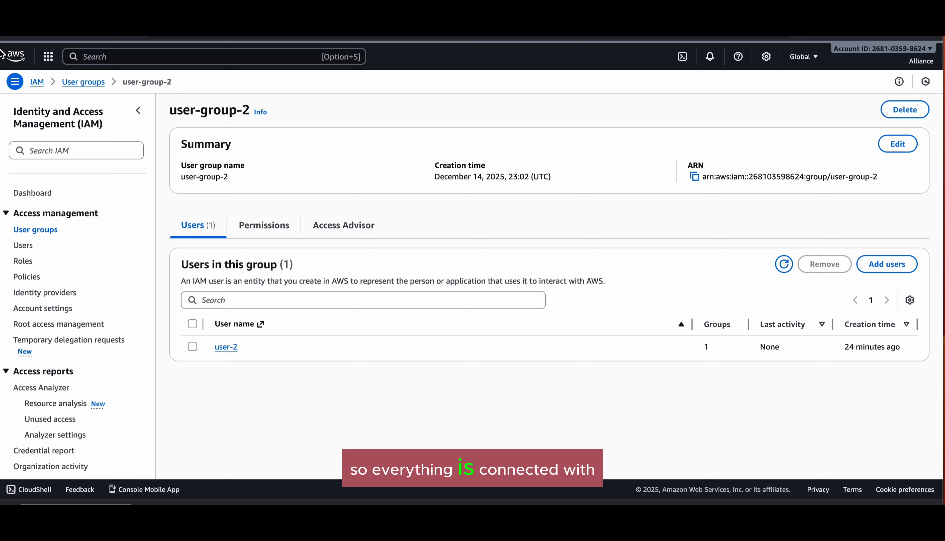
left_click(27, 248)
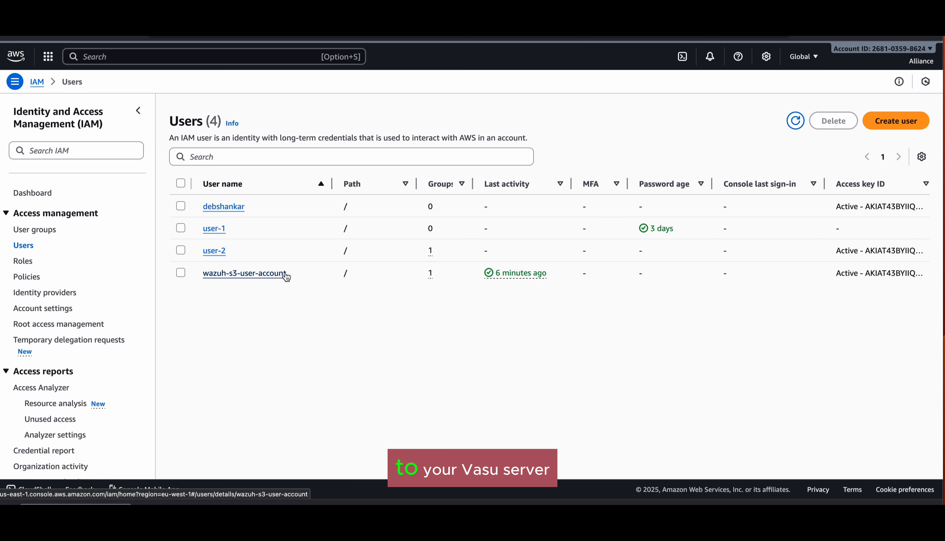
scroll(284, 271, "right", 3)
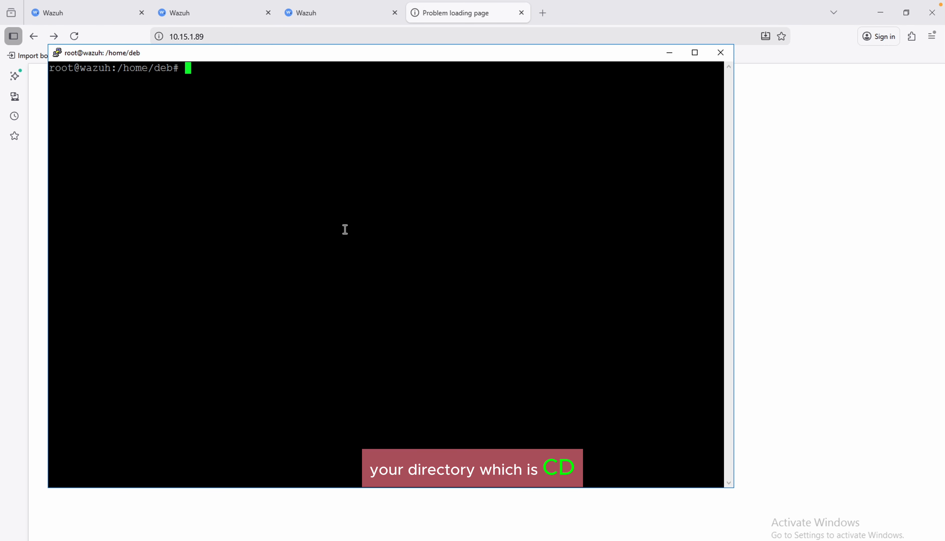
Step: Enter nano /root/.aws/cre at the root prompt and tab-complete it to credentials
type("cd/")
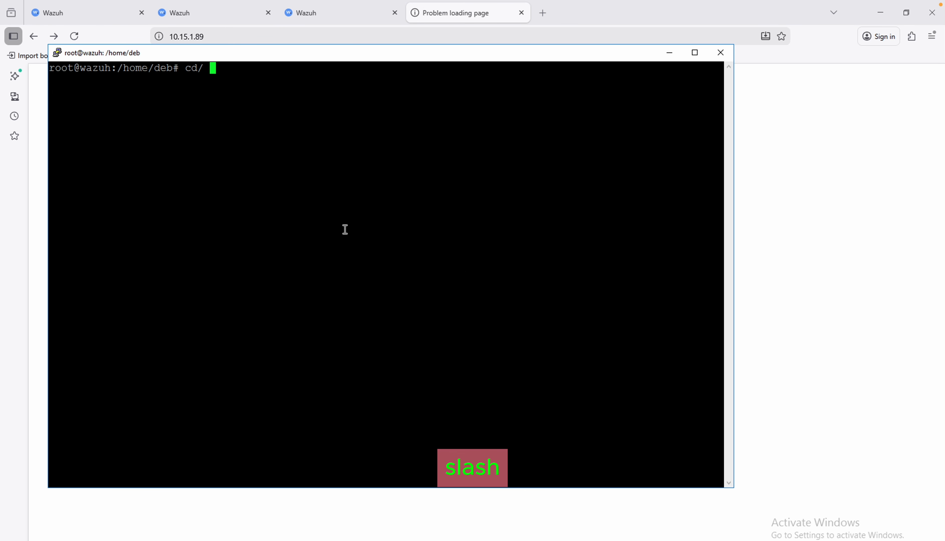
key("BackSpace")
key("BackSpace")
key("BackSpace")
key("BackSpace")
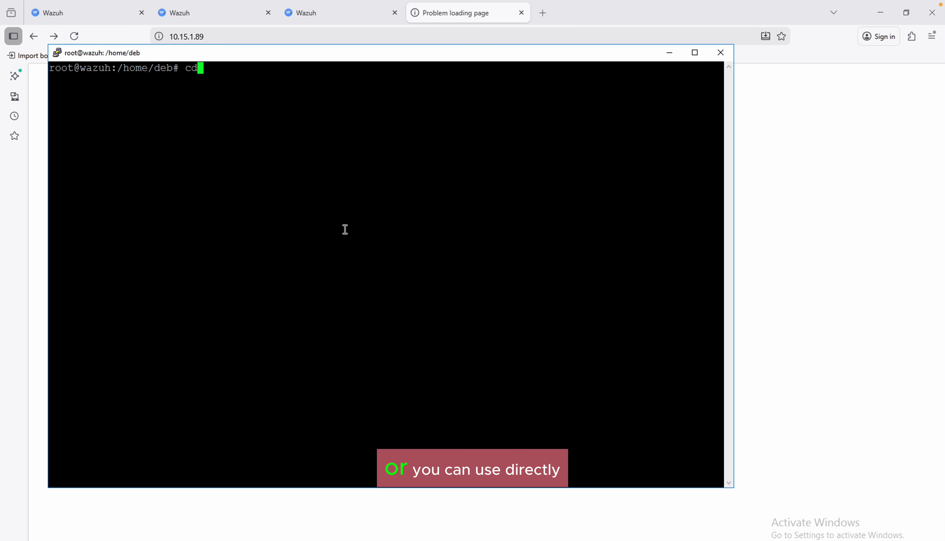
type("n")
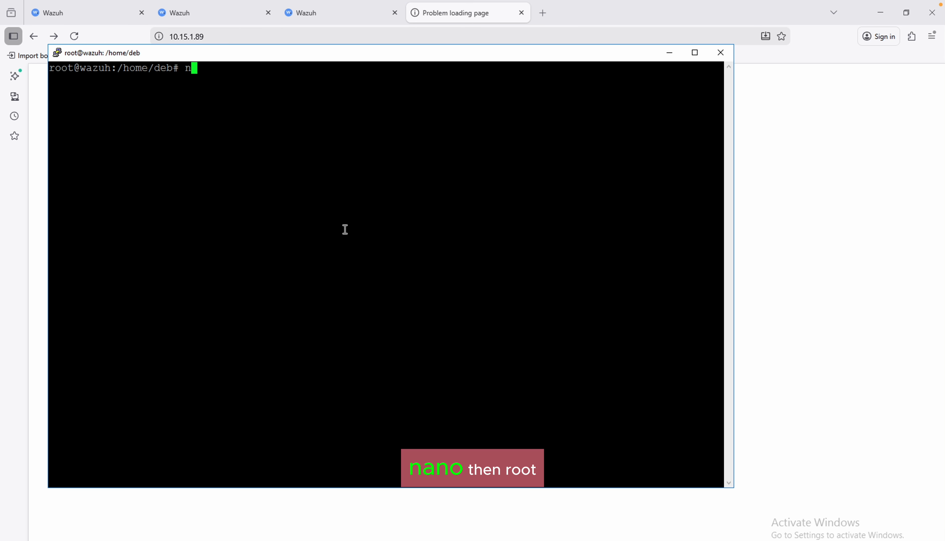
type("ano /")
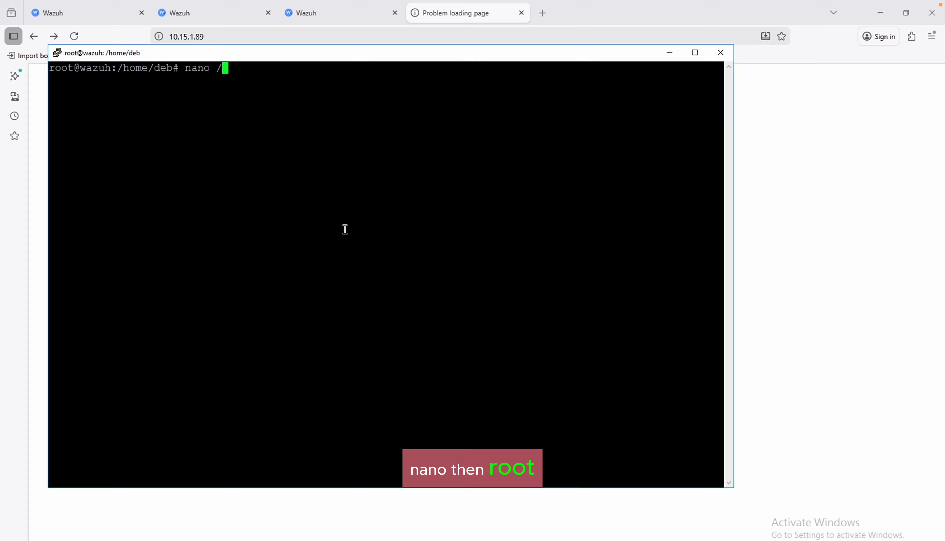
type("root/.aws")
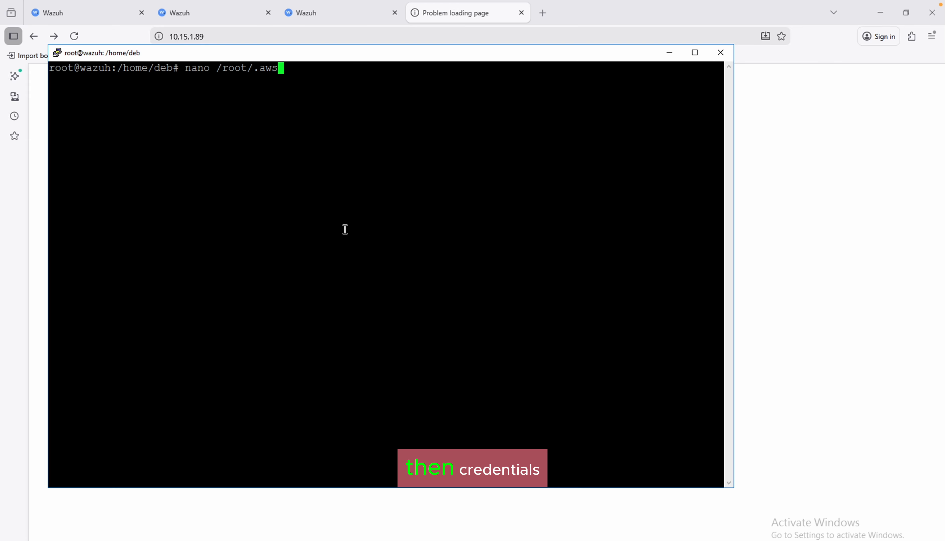
type("/cre")
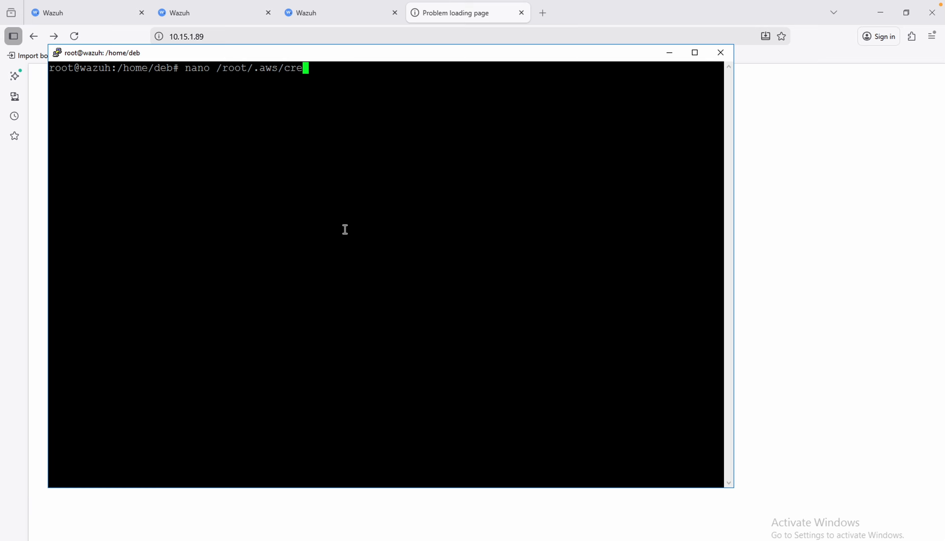
key("Tab")
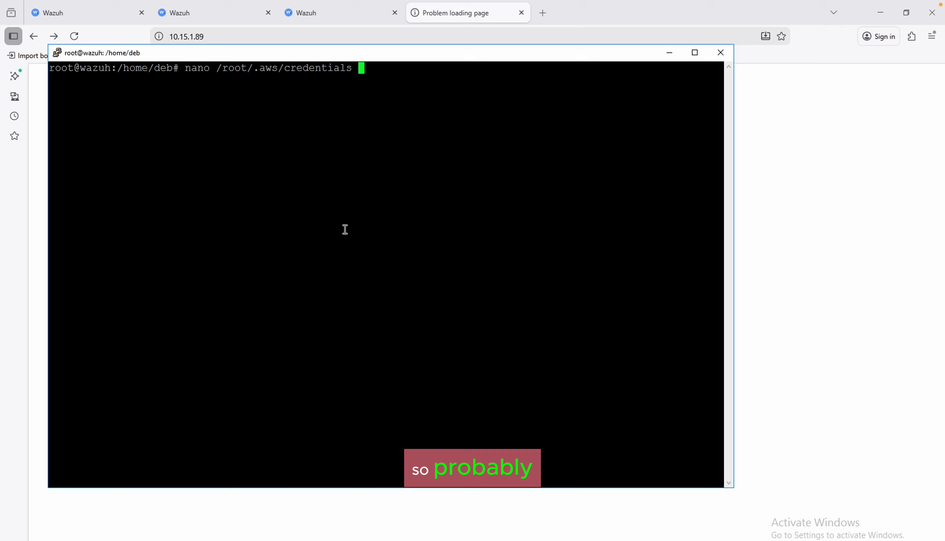